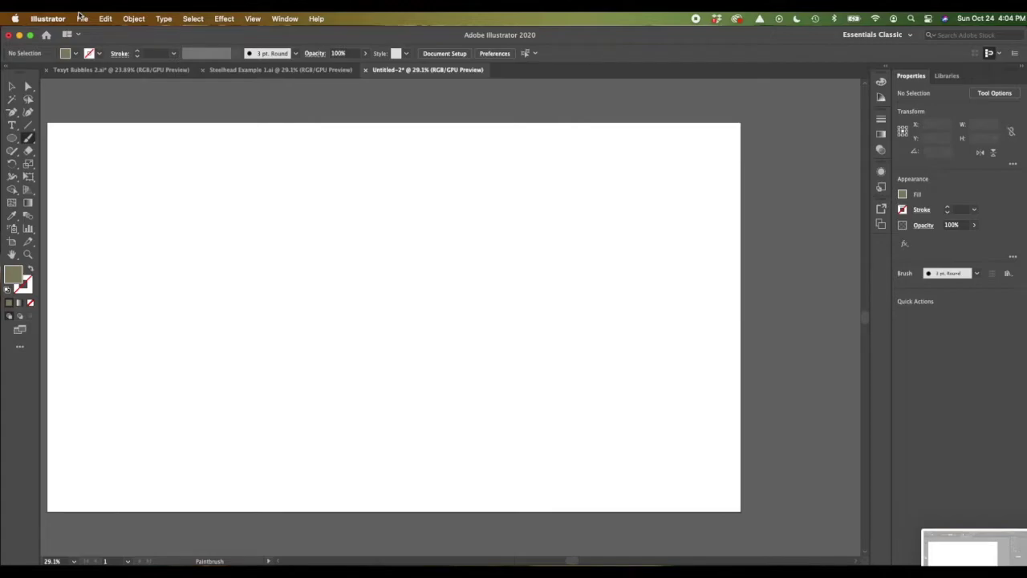
# Place the image steelhead selected 3.psd on the artboard, scaled to about 1891 px wide so it nearly spans the full width
pyautogui.click(81, 17)
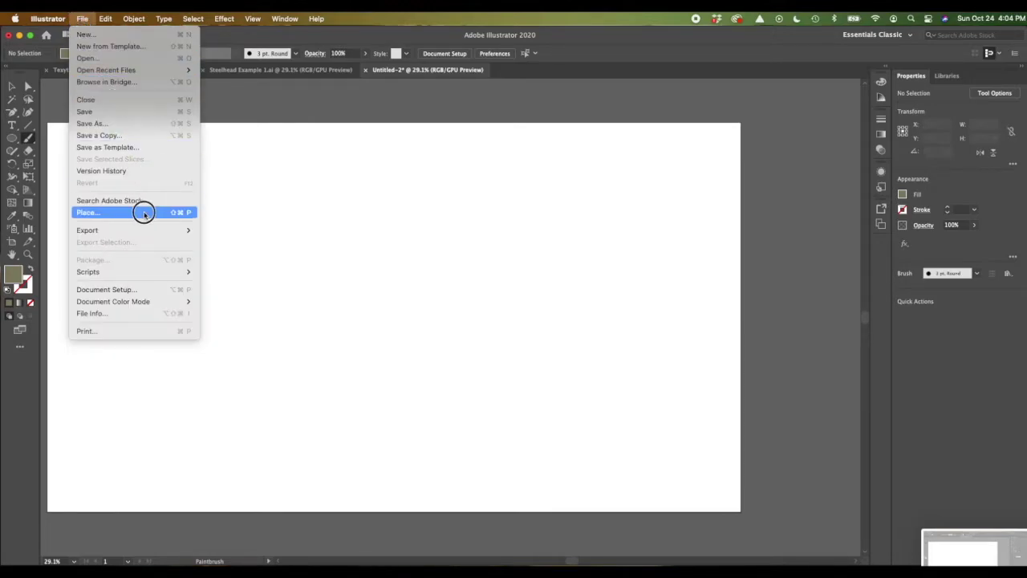
pyautogui.click(142, 212)
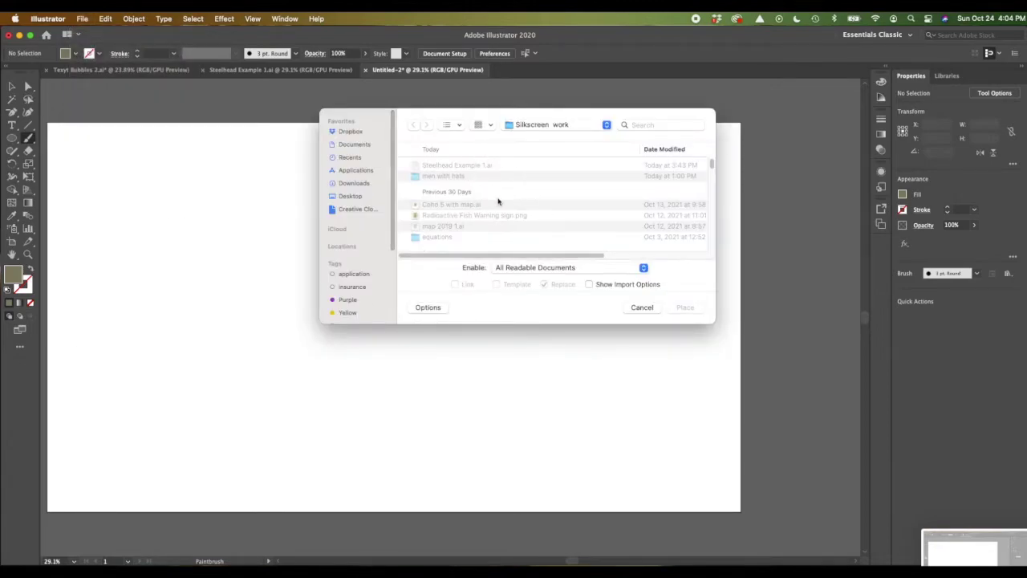
pyautogui.scroll(-10, 472, 227)
pyautogui.scroll(-5, 498, 201)
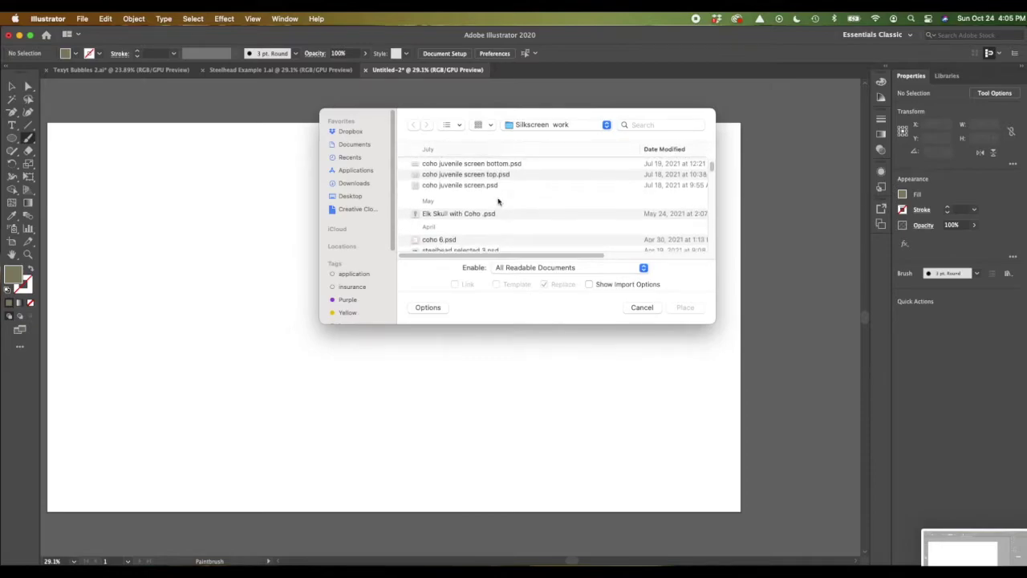
pyautogui.click(461, 200)
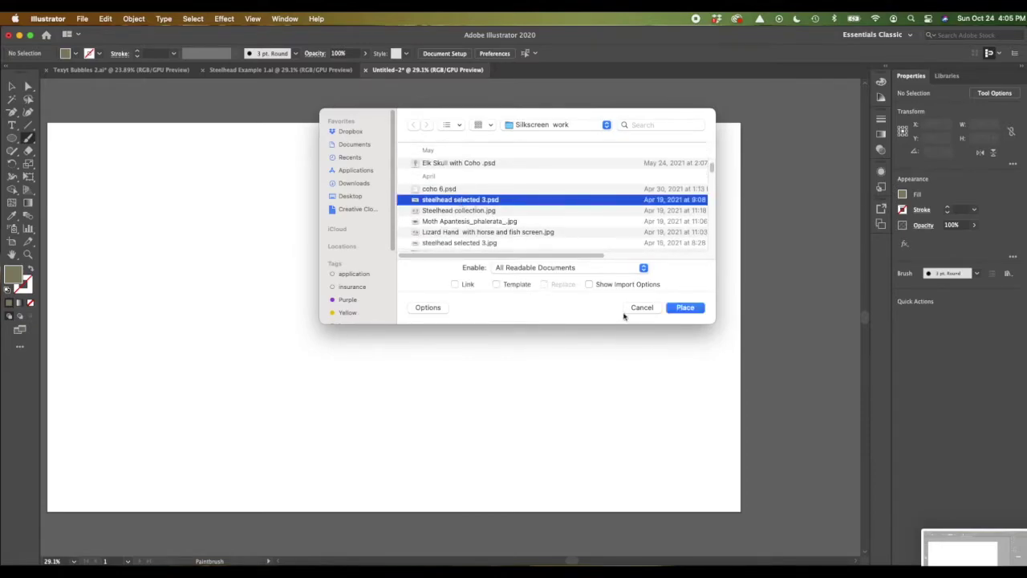
pyautogui.click(685, 307)
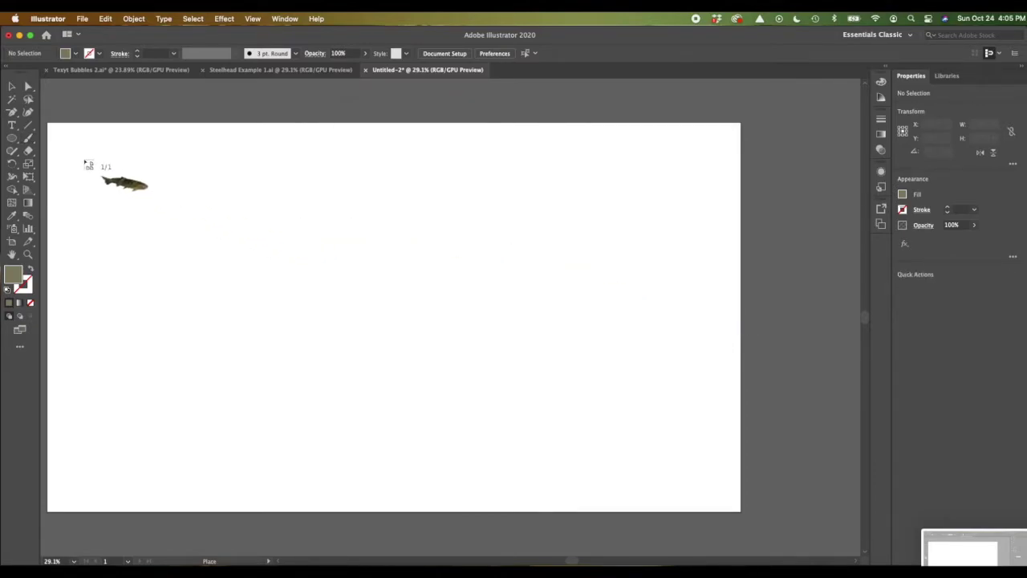
pyautogui.moveTo(52, 127); pyautogui.dragTo(736, 460)
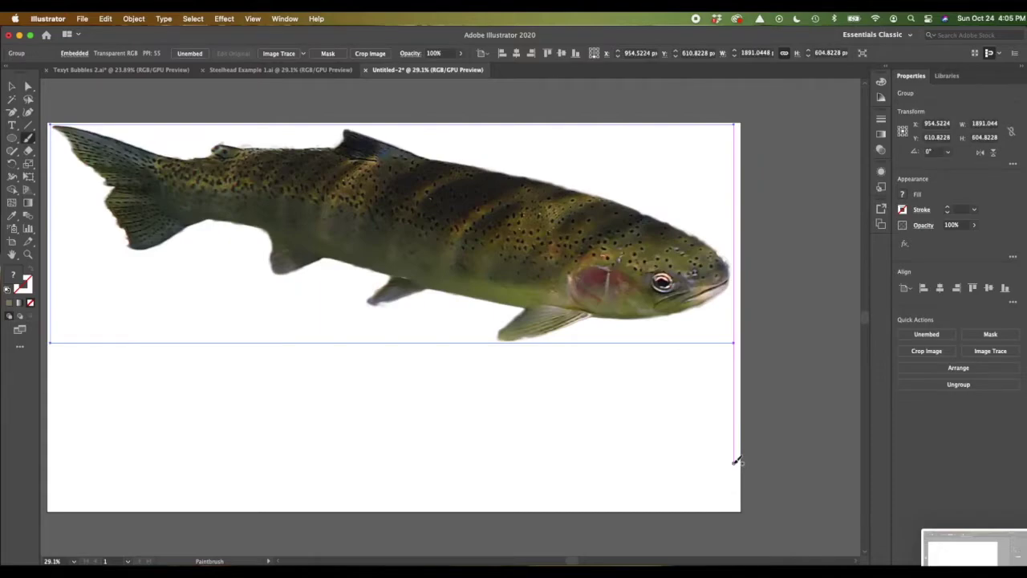
# Move the placed fish image down toward the artboard's vertical middle and deselect it
pyautogui.click(12, 88)
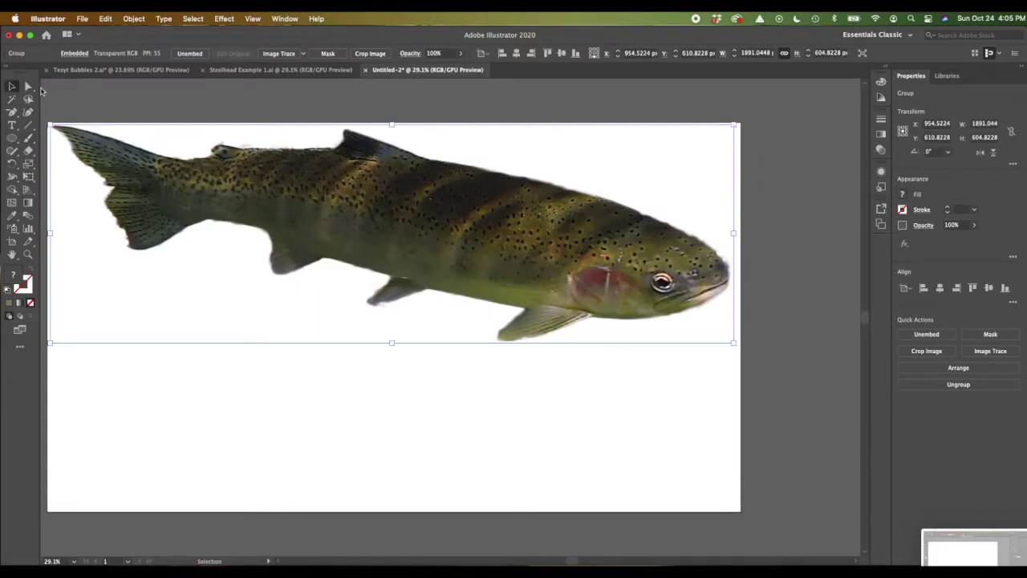
pyautogui.moveTo(405, 226); pyautogui.dragTo(408, 268)
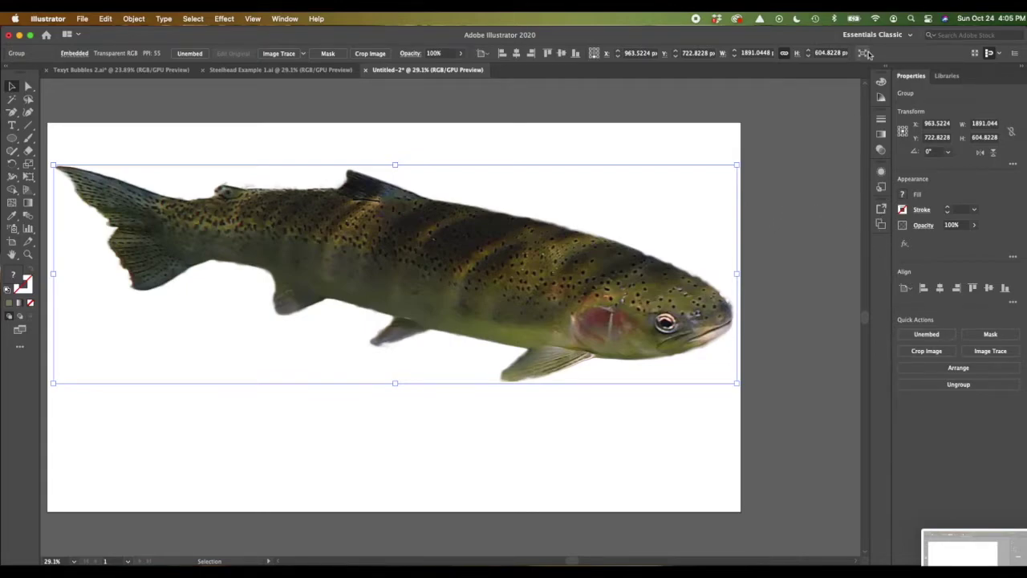
pyautogui.click(801, 126)
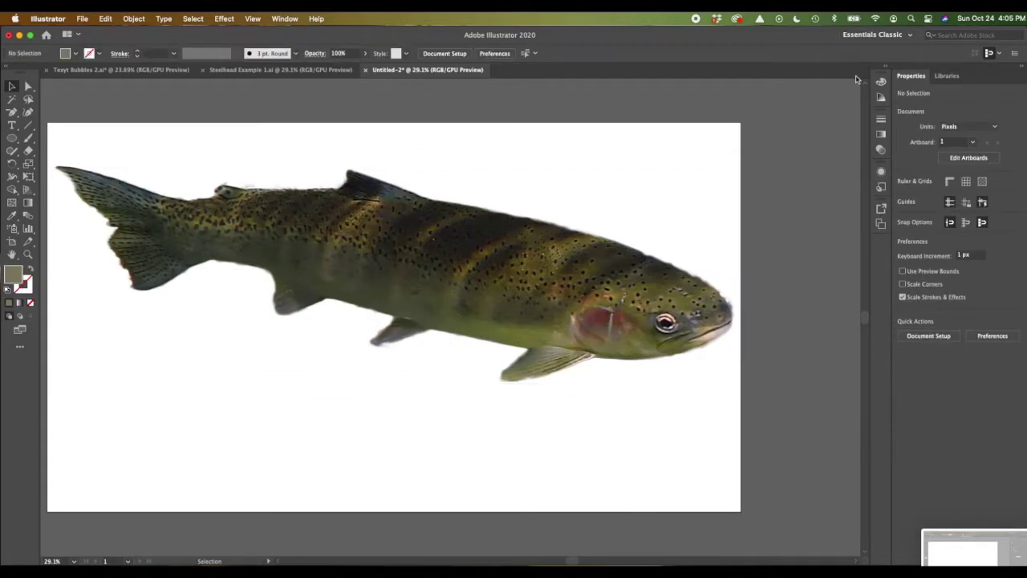
# Switch the workspace to Painting
pyautogui.click(886, 36)
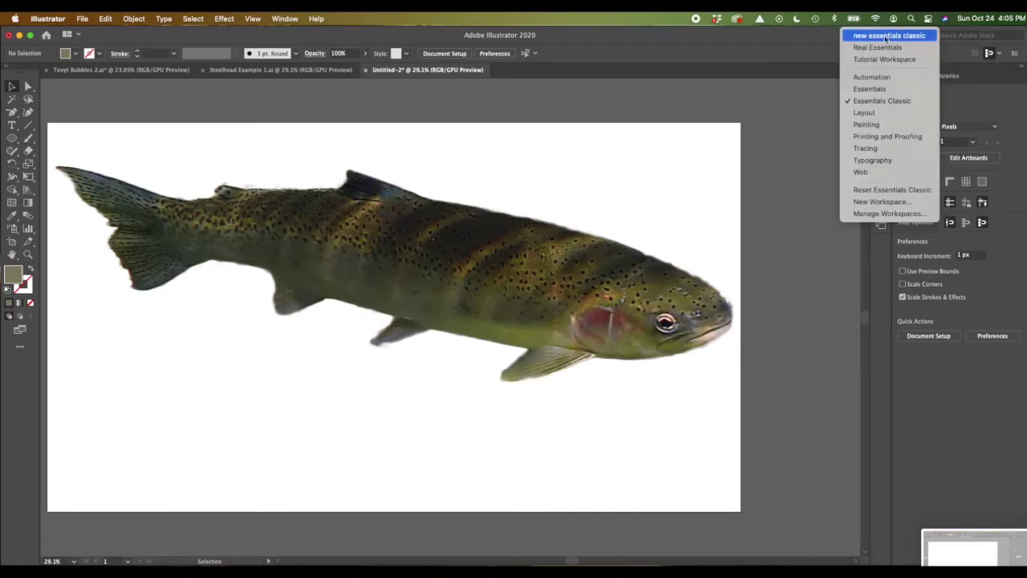
pyautogui.click(899, 126)
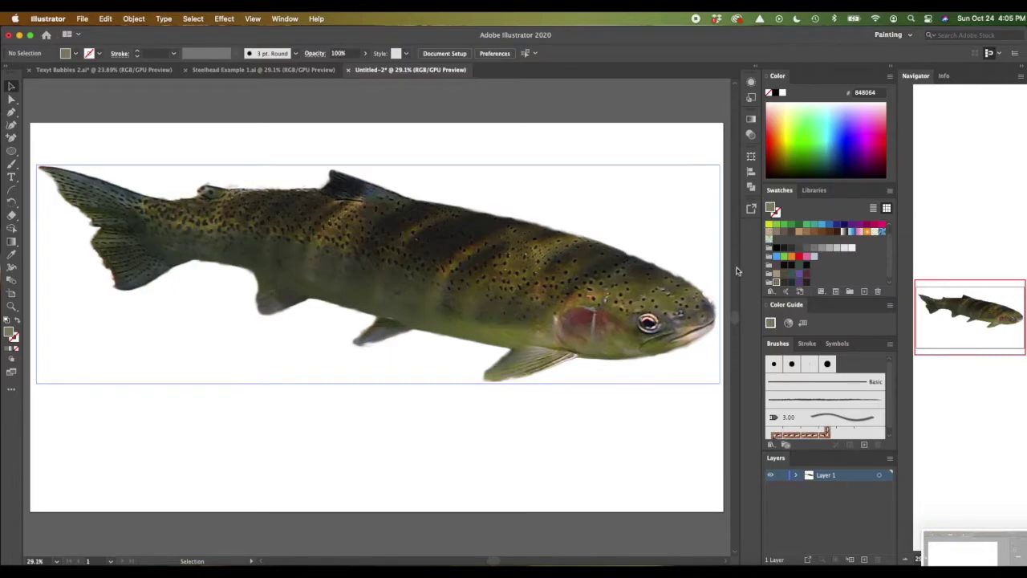
pyautogui.scroll(-1, 864, 266)
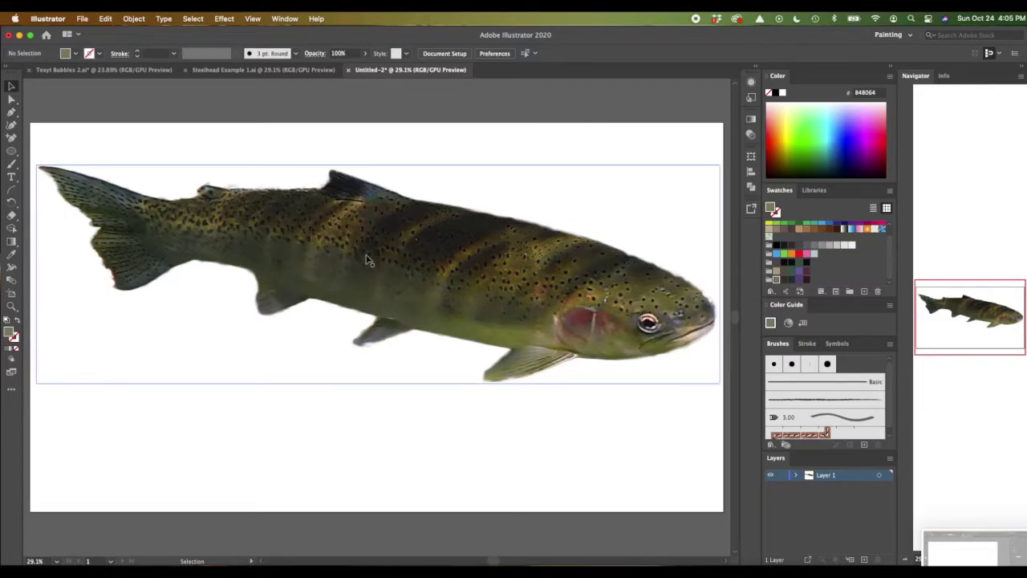
# Sample the reddish colour of the fish's gill cover and save its Color Guide harmony as a swatch group
pyautogui.press('i')
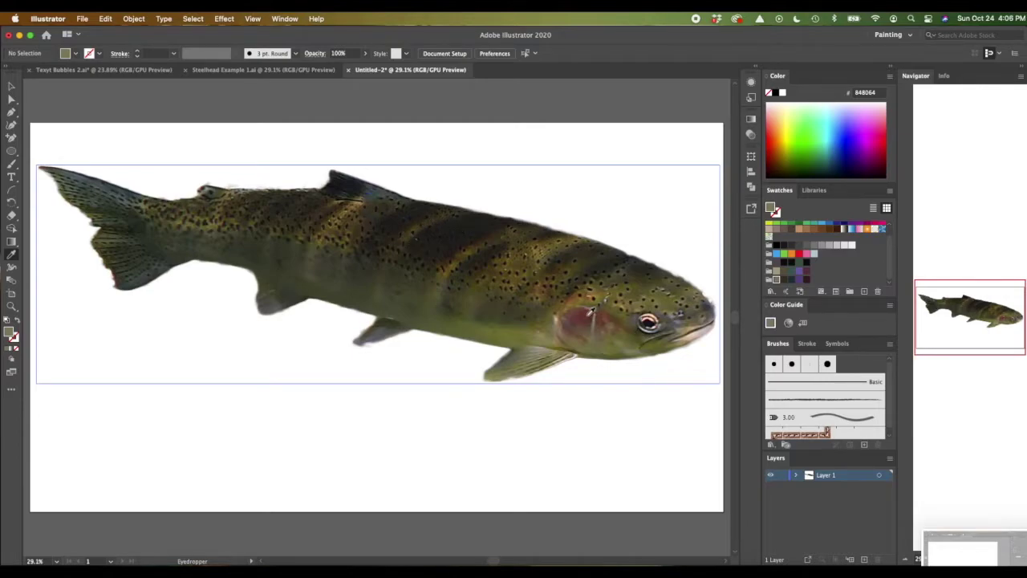
pyautogui.click(587, 316)
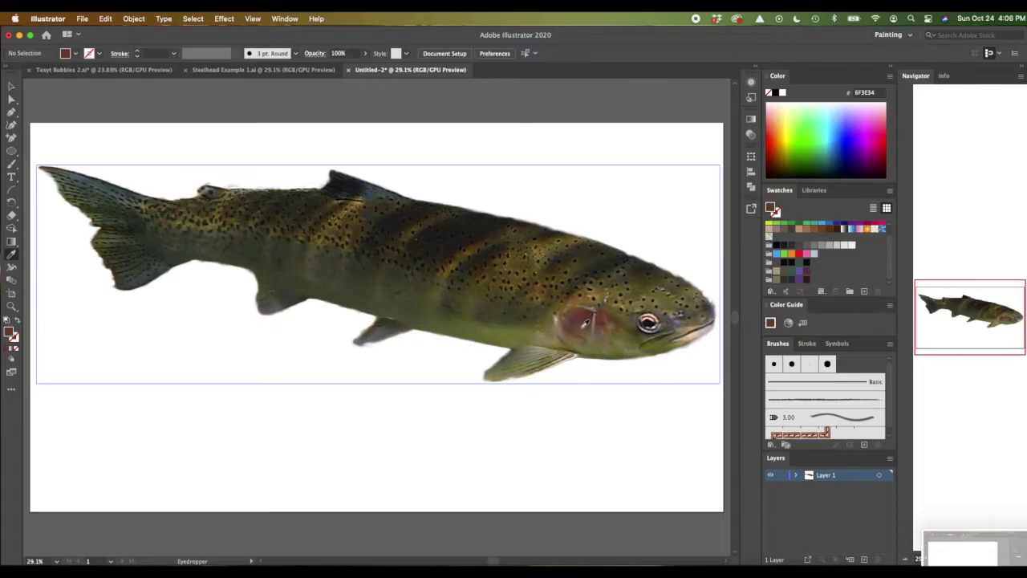
pyautogui.click(587, 314)
pyautogui.click(587, 314)
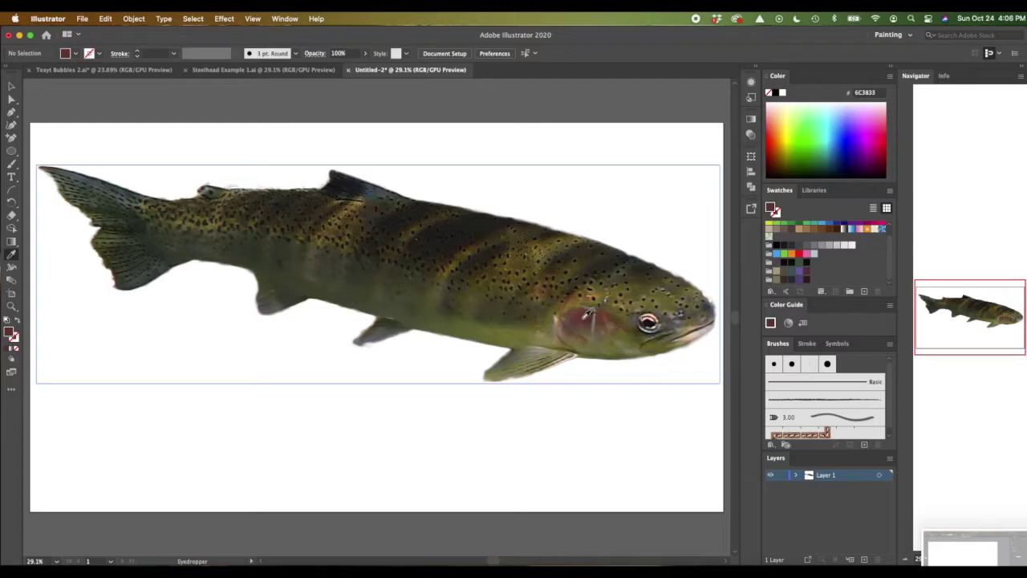
pyautogui.click(802, 322)
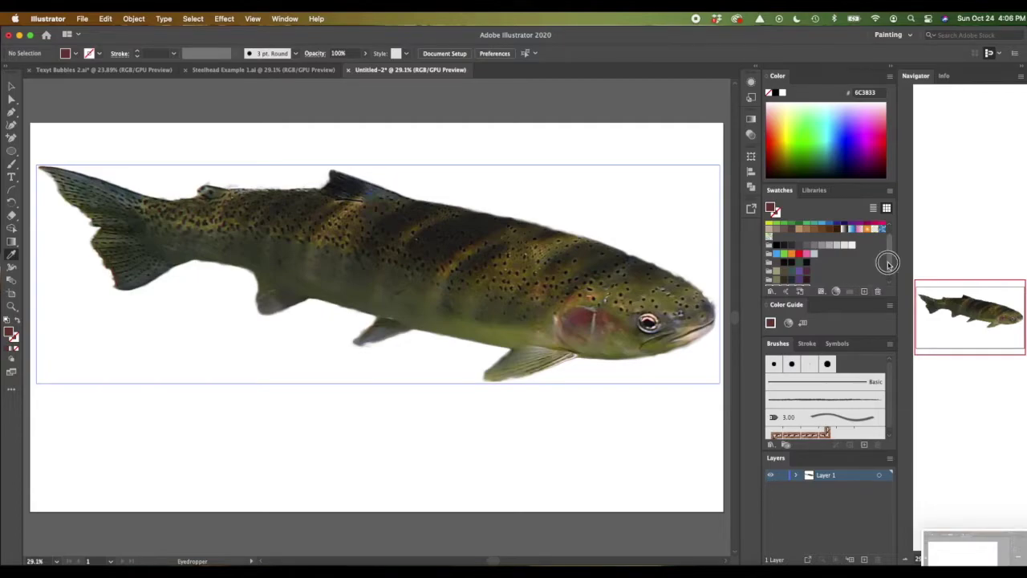
pyautogui.scroll(-2, 888, 269)
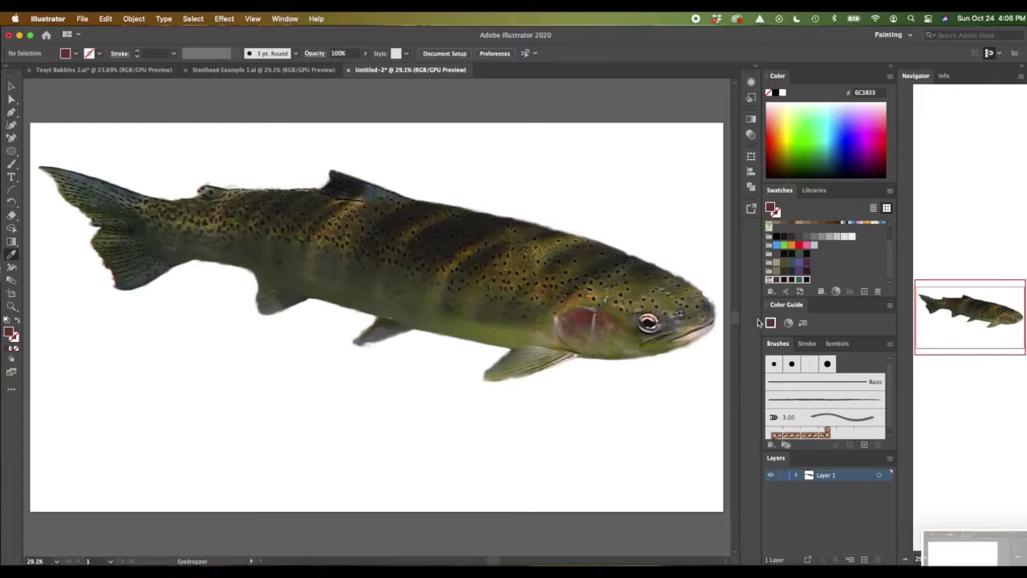
# Sample the pale cream colour of the fish's eye and save its Color Guide harmony as a swatch group
pyautogui.click(652, 312)
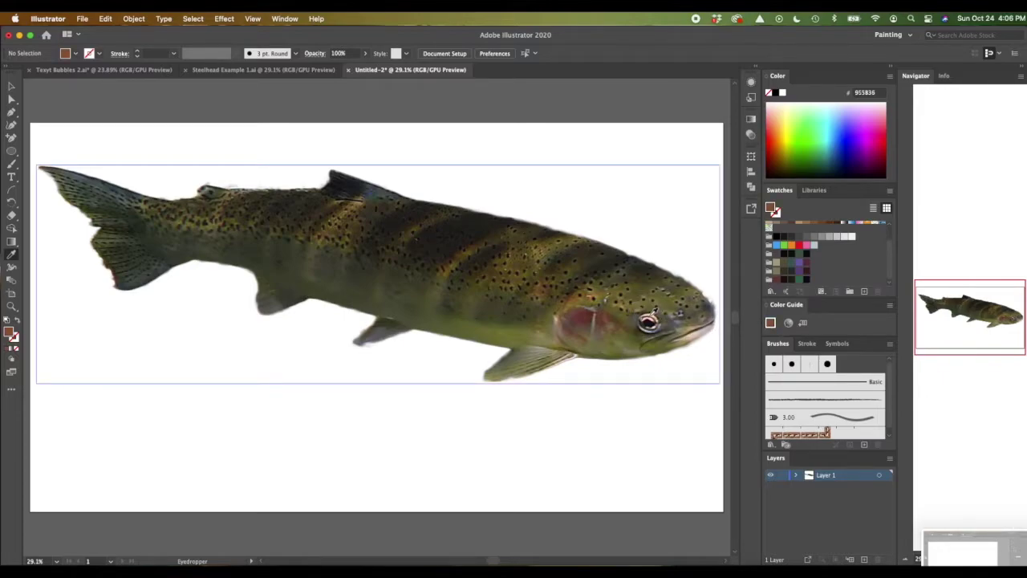
pyautogui.click(646, 321)
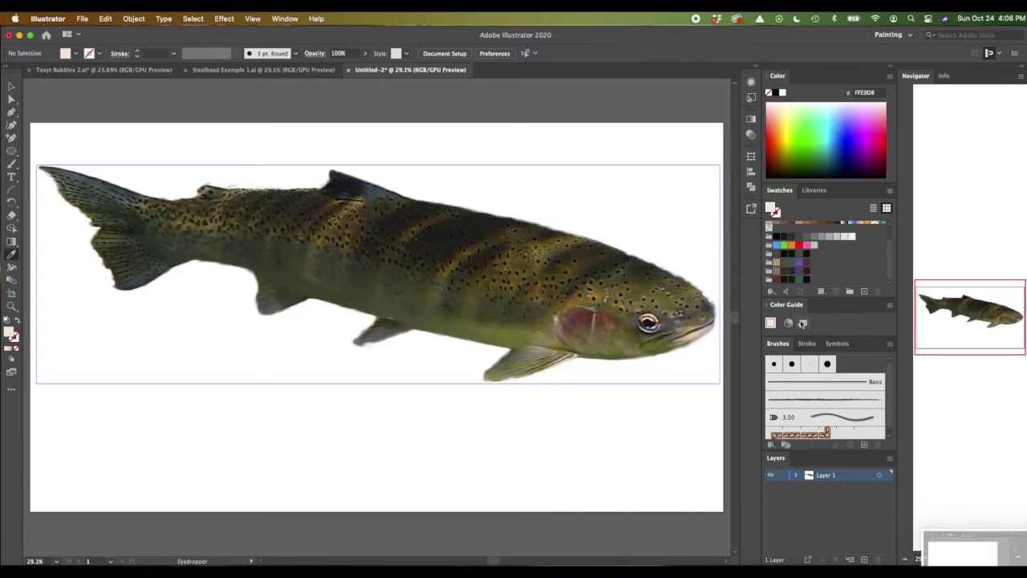
pyautogui.moveTo(890, 256); pyautogui.dragTo(894, 275)
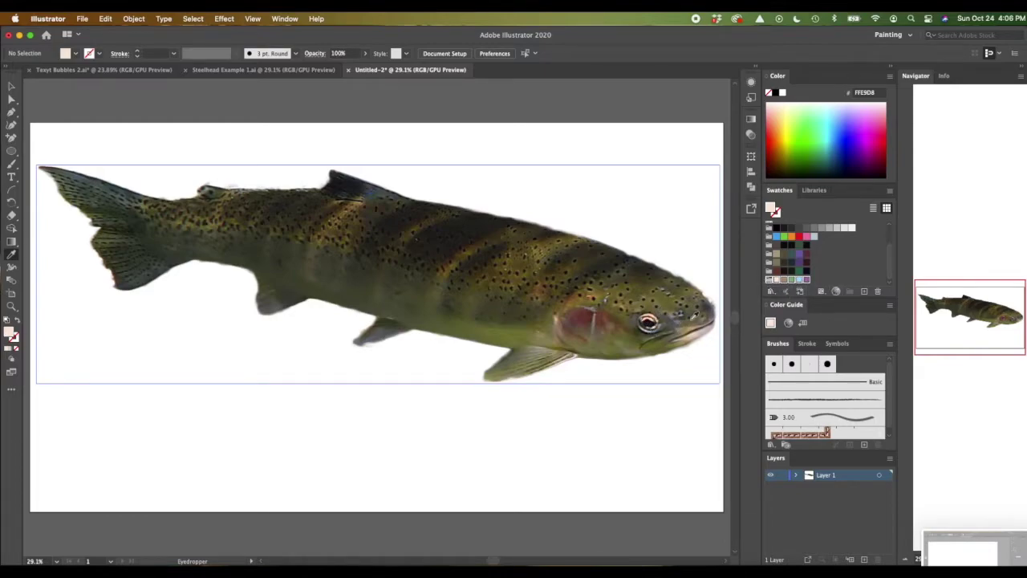
# Sample the olive colour from the fish's striped body and save its Color Guide harmony as a swatch group
pyautogui.click(452, 231)
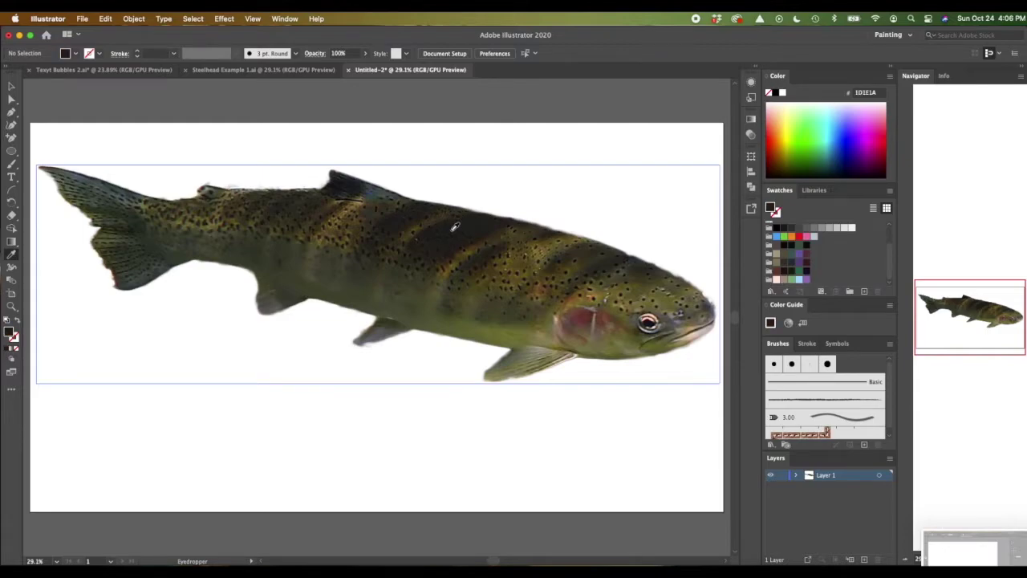
pyautogui.click(465, 252)
pyautogui.click(520, 259)
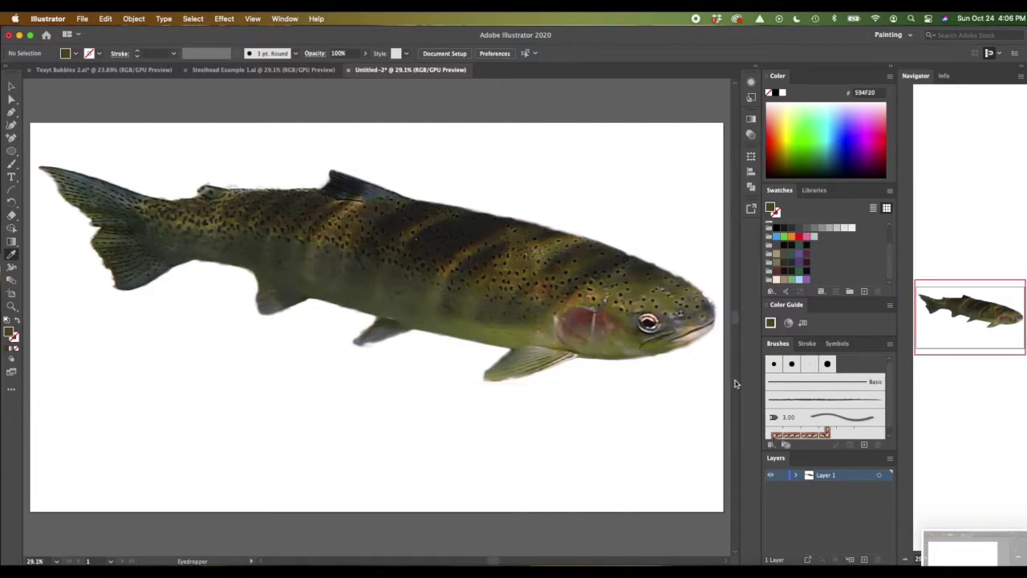
pyautogui.scroll(-1, 840, 256)
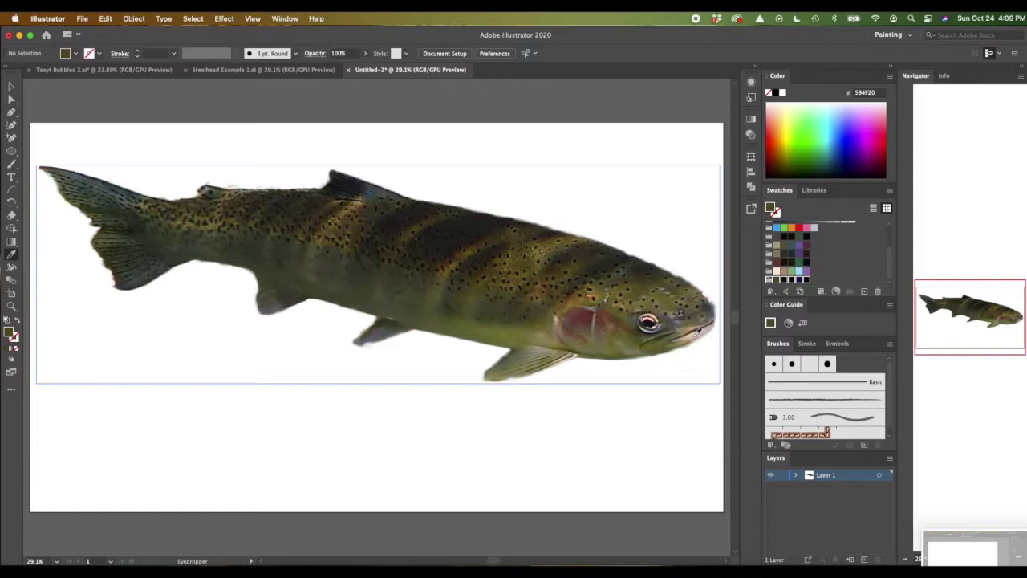
# Save the Color Guide harmony of the fish's pale jaw colour as a swatch group and enlarge the swatches area to show all groups
pyautogui.click(698, 333)
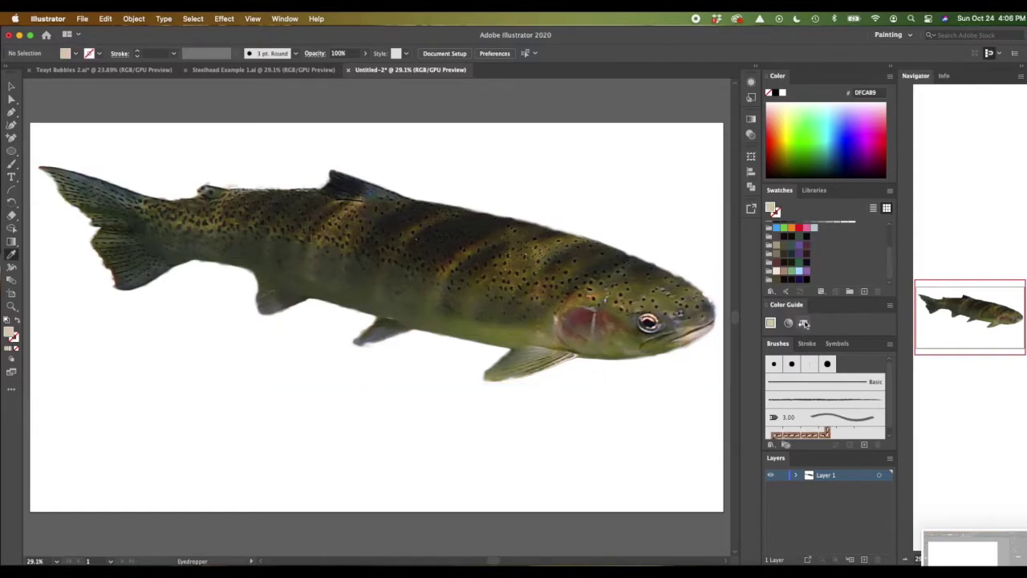
pyautogui.scroll(-3, 842, 247)
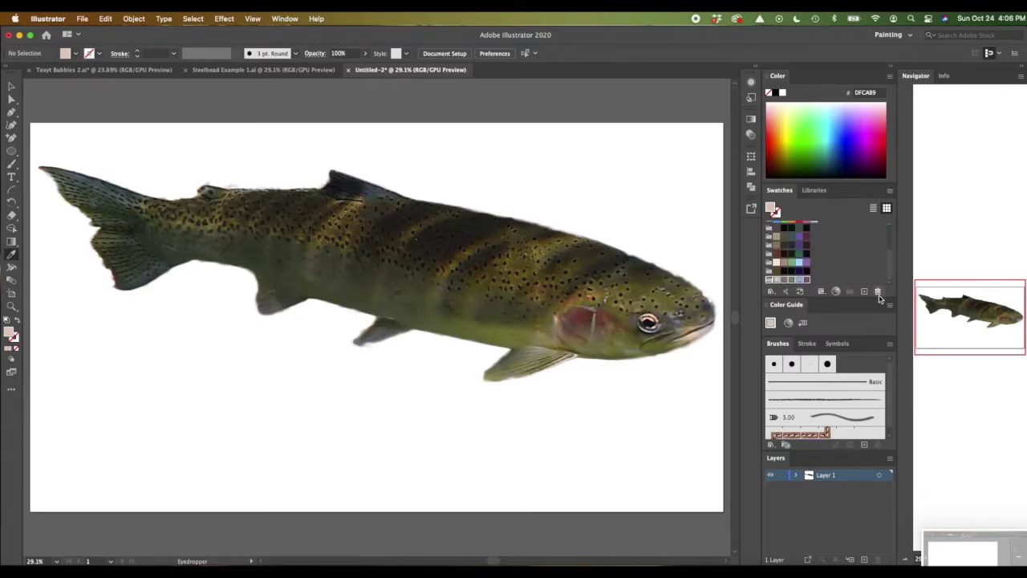
pyautogui.moveTo(857, 297); pyautogui.dragTo(874, 366)
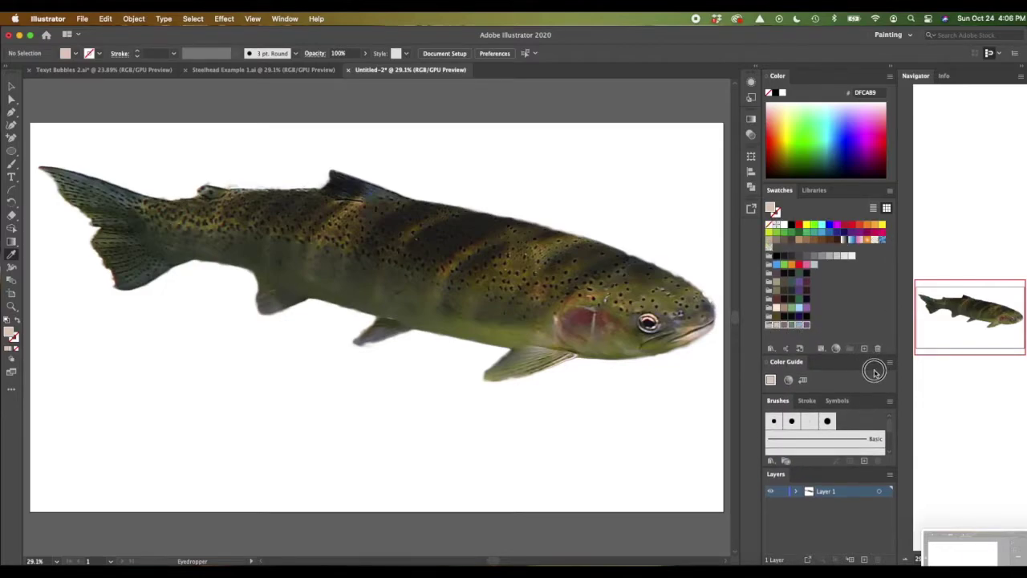
pyautogui.click(864, 304)
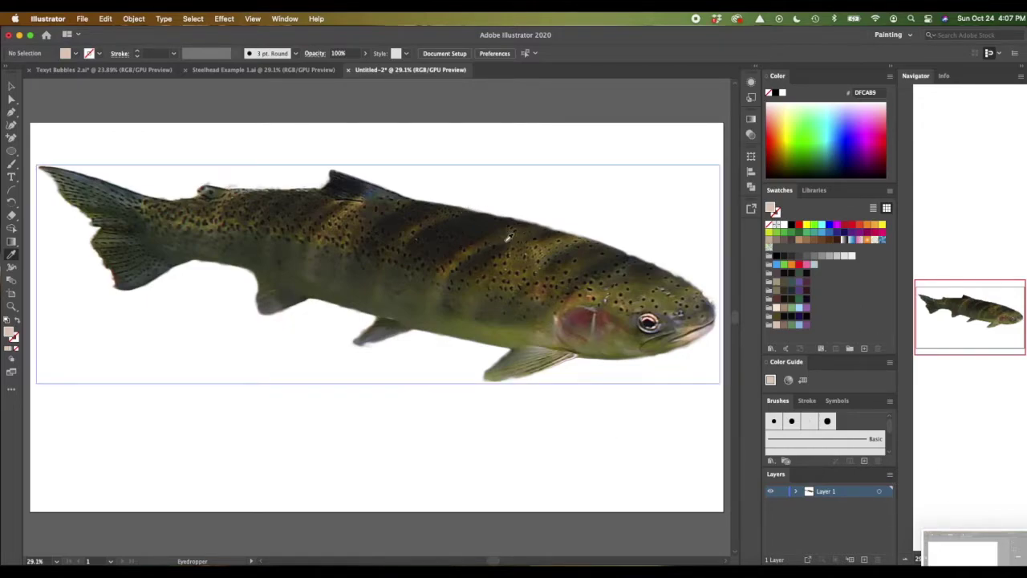
# Dim the images on Layer 1 to 50% and lock the layer
pyautogui.doubleClick(809, 493)
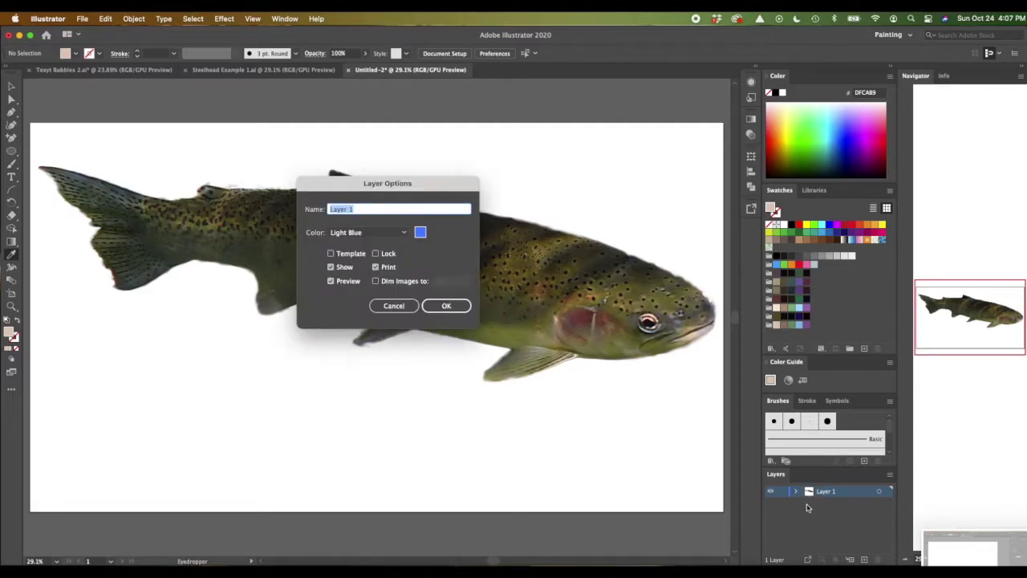
pyautogui.click(376, 267)
pyautogui.click(375, 280)
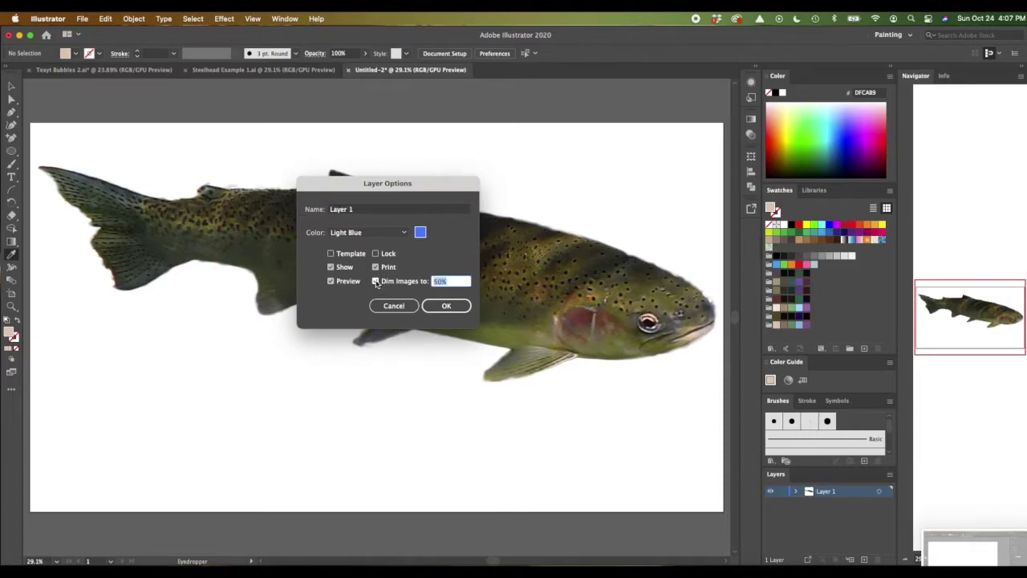
pyautogui.click(448, 304)
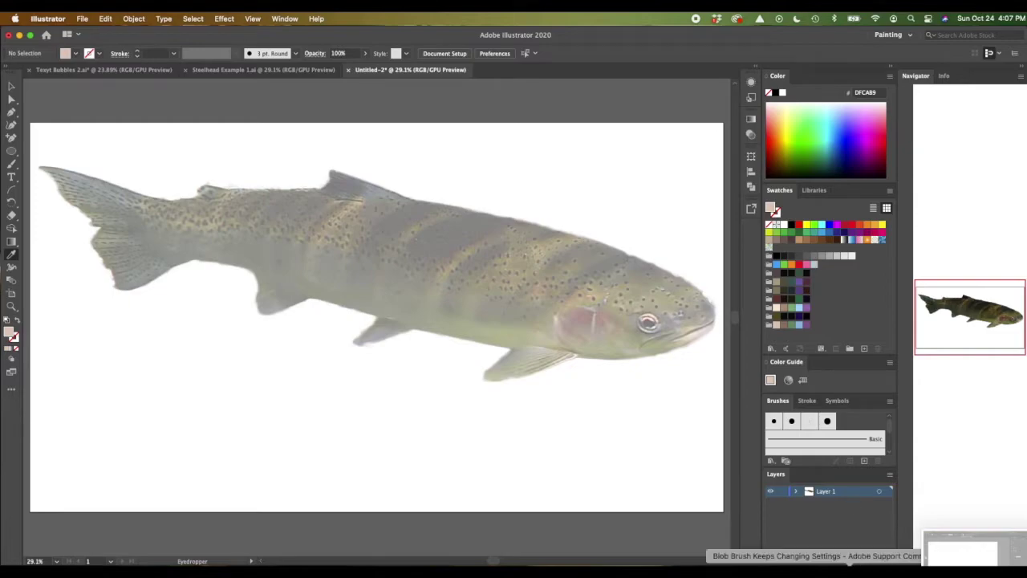
pyautogui.click(782, 491)
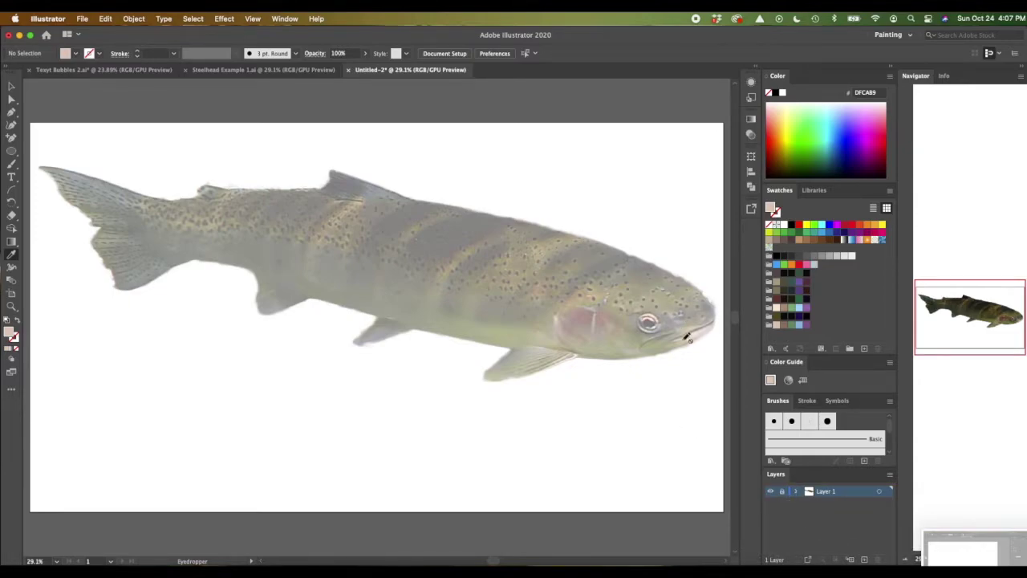
# Create a new layer above Layer 1 and name it "brush"
pyautogui.click(865, 560)
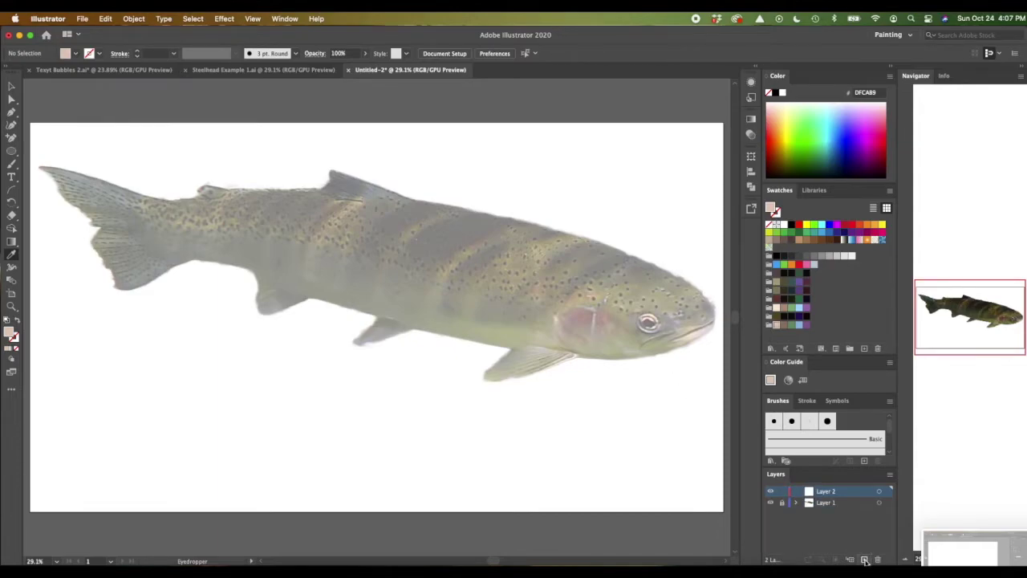
pyautogui.doubleClick(823, 493)
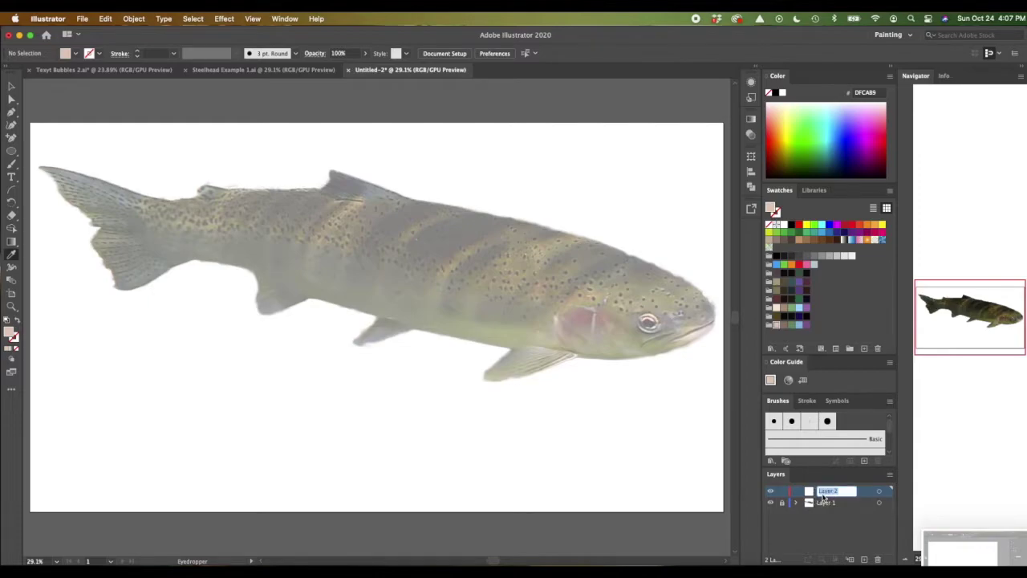
pyautogui.write('li')
pyautogui.click(856, 539)
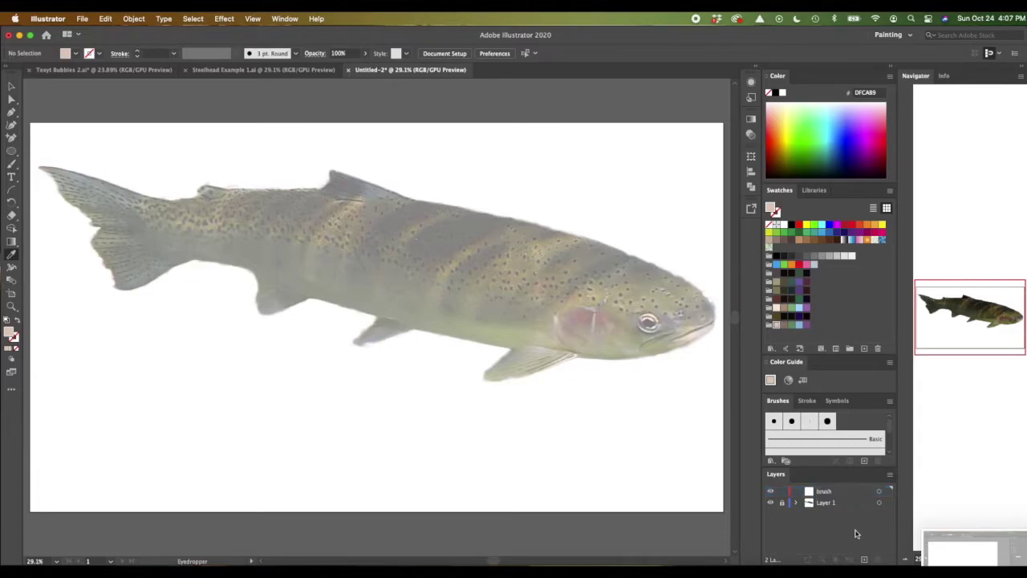
# Activate the Paintbrush tool with mid-range fidelity and Edit Selected Paths within 7 pixels
pyautogui.doubleClick(11, 165)
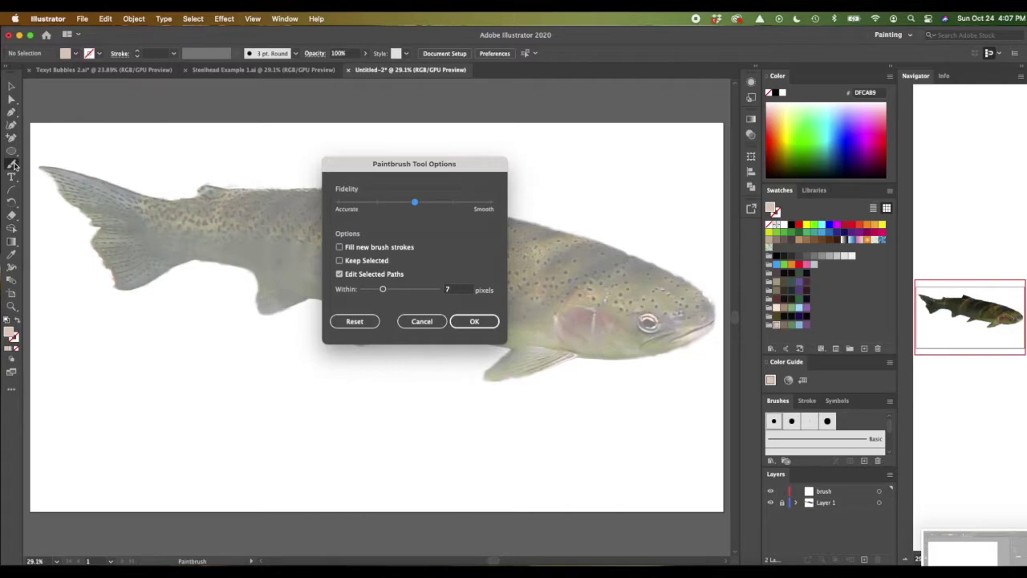
pyautogui.moveTo(413, 203)
pyautogui.mouseDown()
pyautogui.moveTo(344, 202)
pyautogui.moveTo(500, 204)
pyautogui.moveTo(337, 200)
pyautogui.moveTo(414, 193)
pyautogui.mouseUp()
pyautogui.click(485, 325)
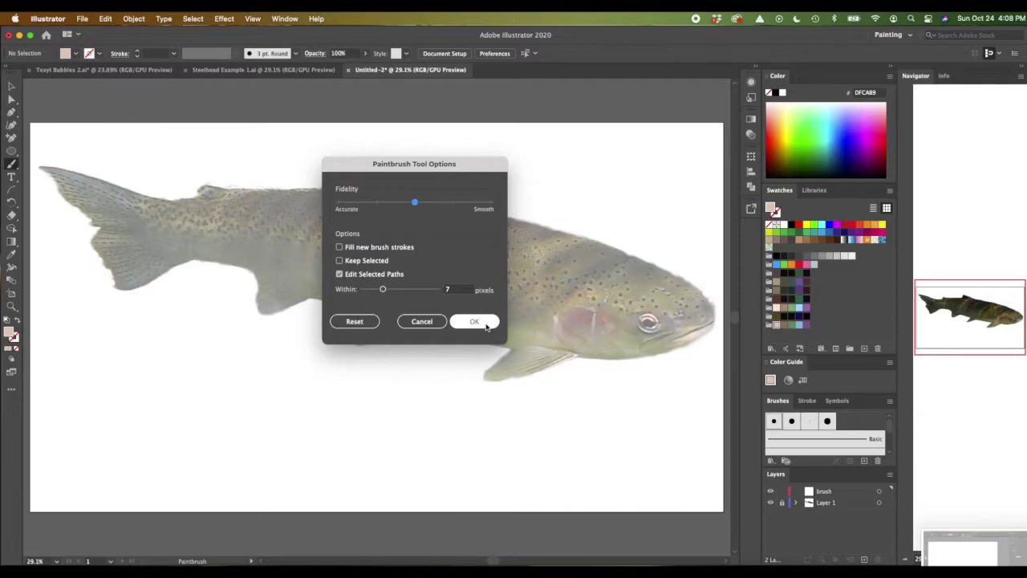
pyautogui.click(484, 323)
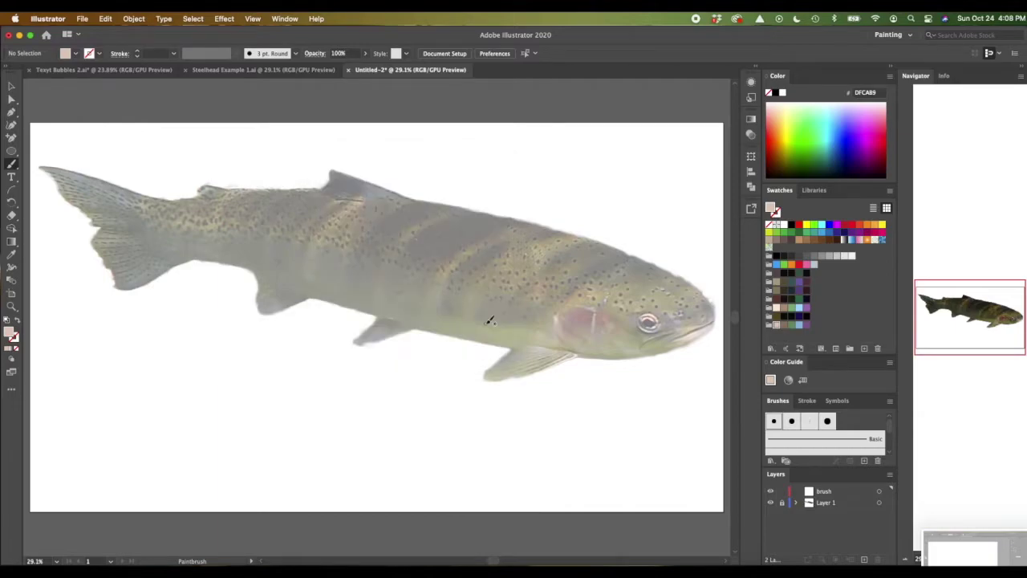
# Create a new calligraphic brush with a 9 pt size controlled by Pressure and a 9 pt variation
pyautogui.click(296, 54)
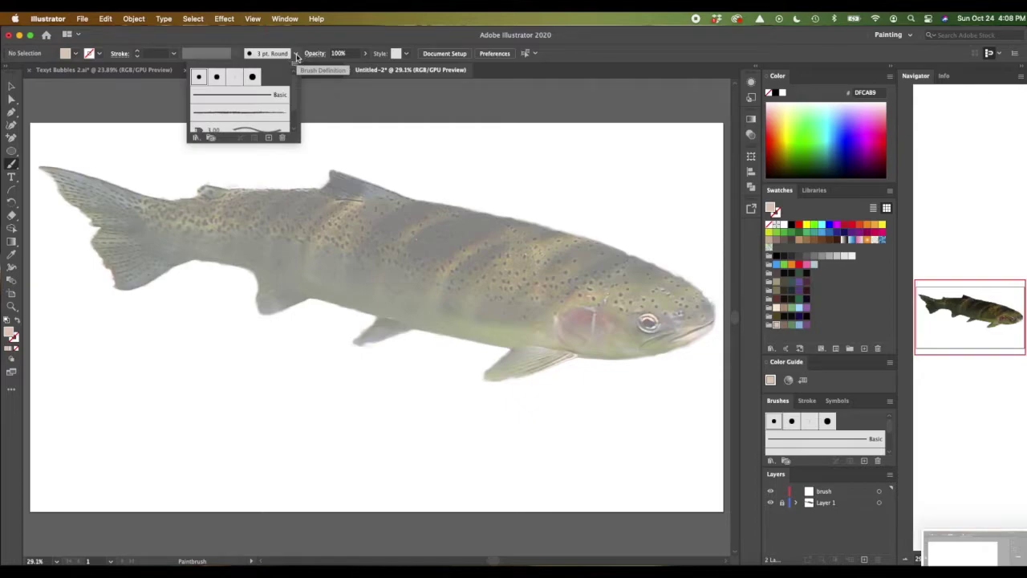
pyautogui.click(269, 139)
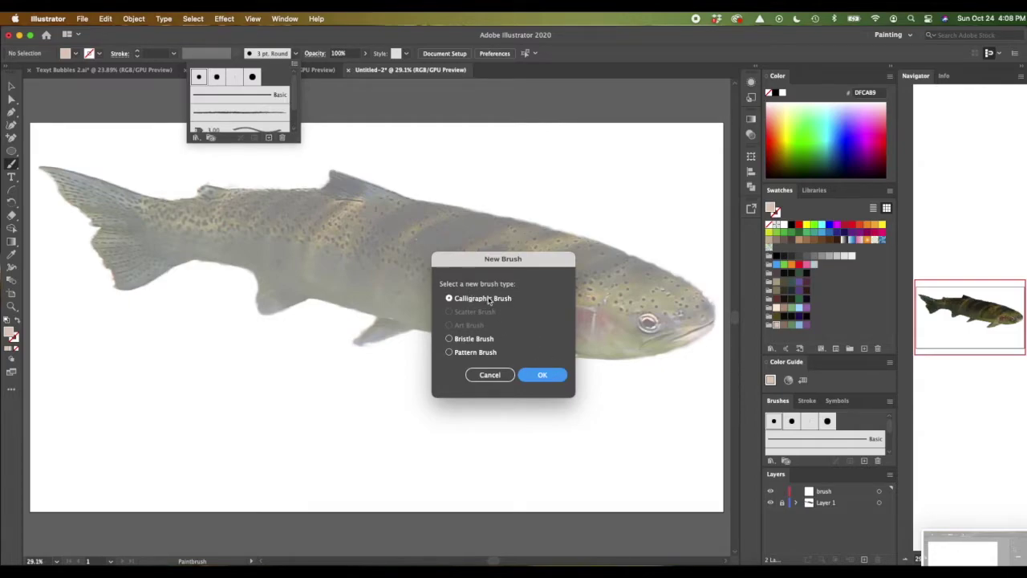
pyautogui.click(543, 375)
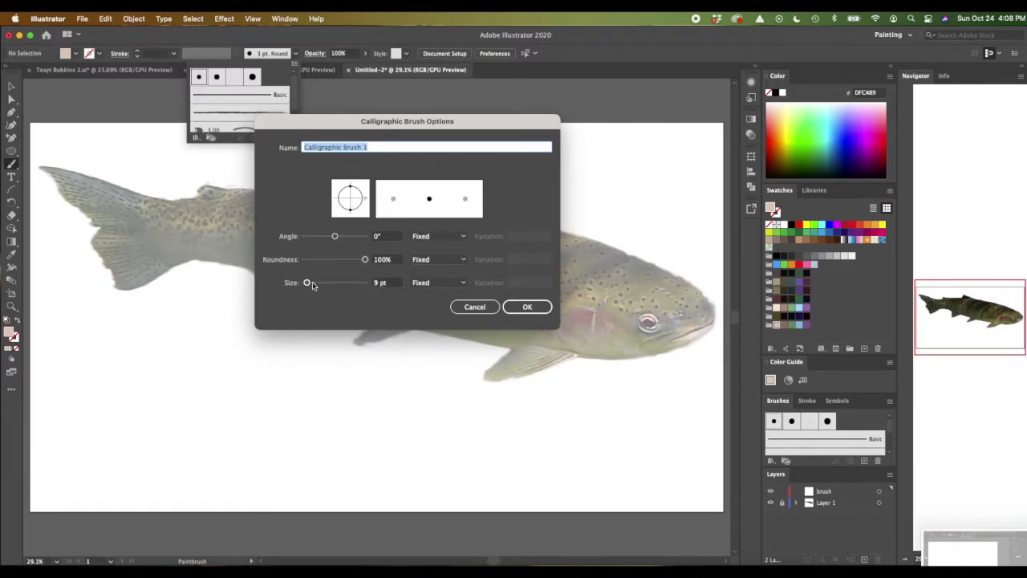
pyautogui.click(461, 282)
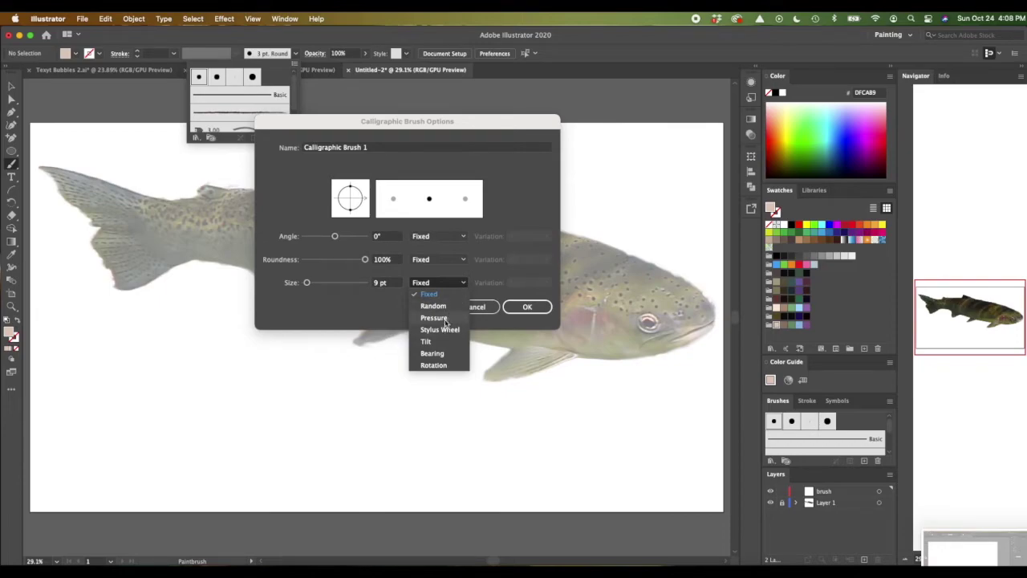
pyautogui.click(435, 318)
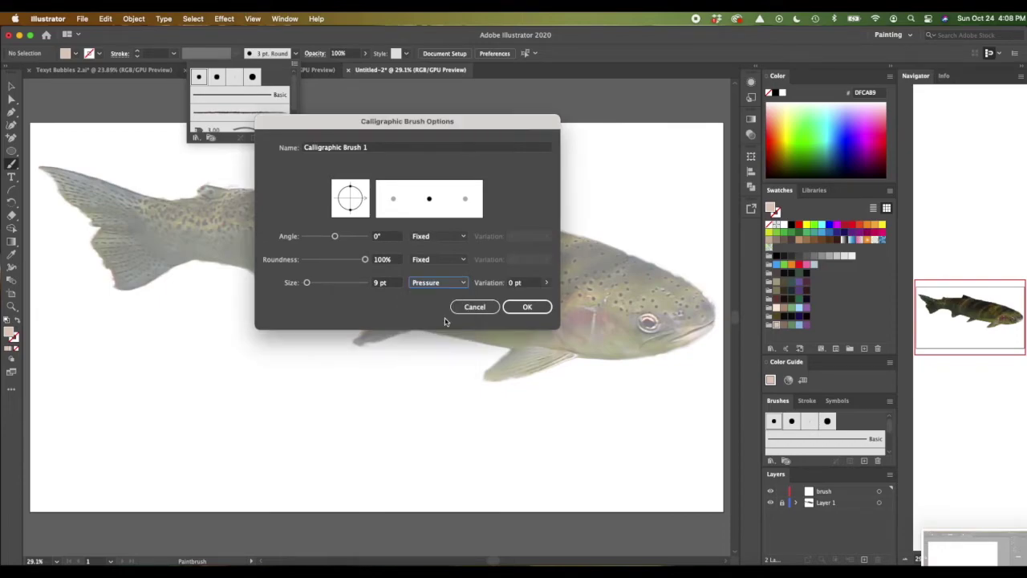
pyautogui.click(547, 284)
pyautogui.moveTo(506, 298); pyautogui.dragTo(554, 301)
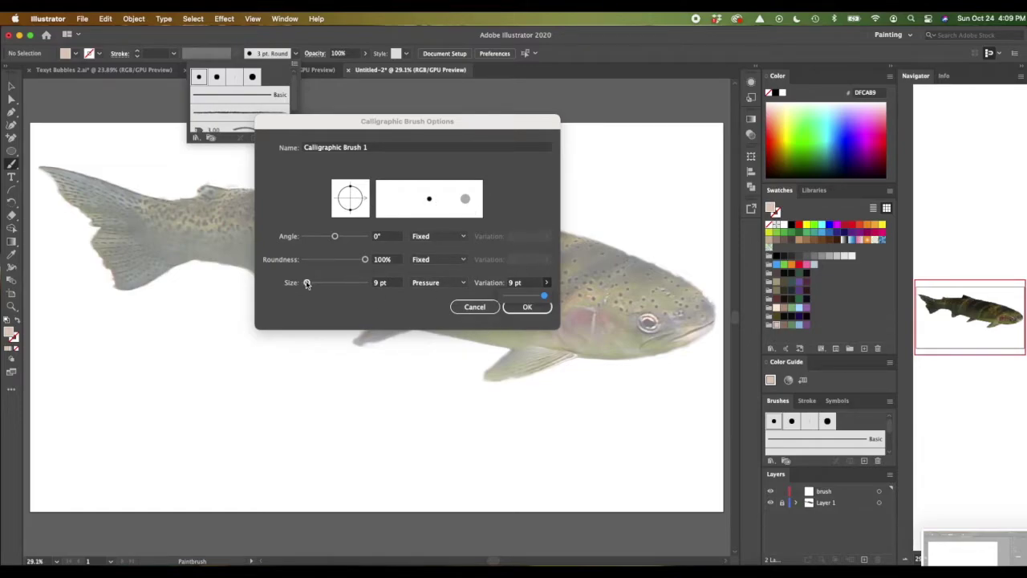
pyautogui.click(538, 313)
pyautogui.click(536, 310)
pyautogui.click(536, 311)
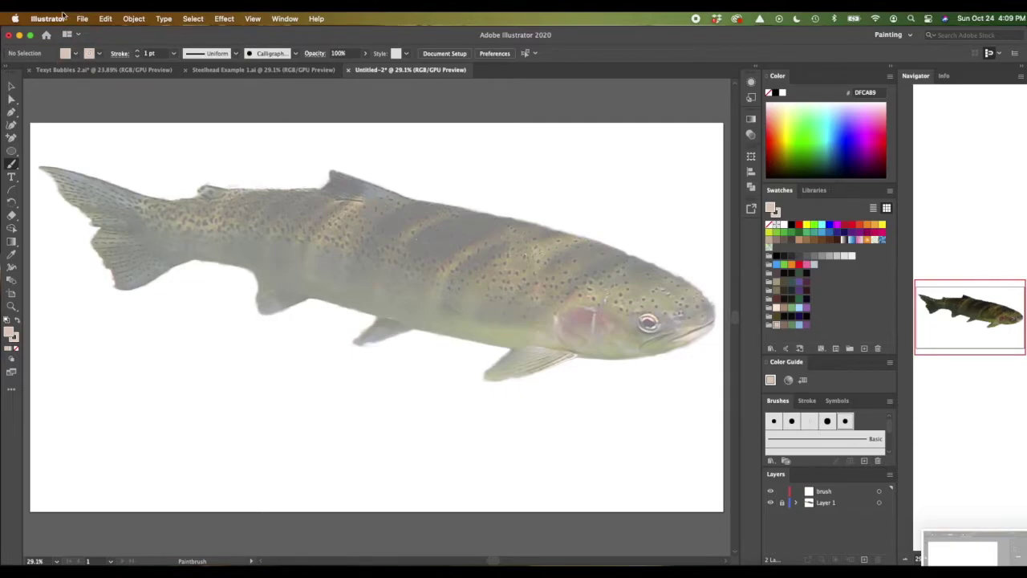
# Set the fill to None for the brush strokes
pyautogui.click(76, 56)
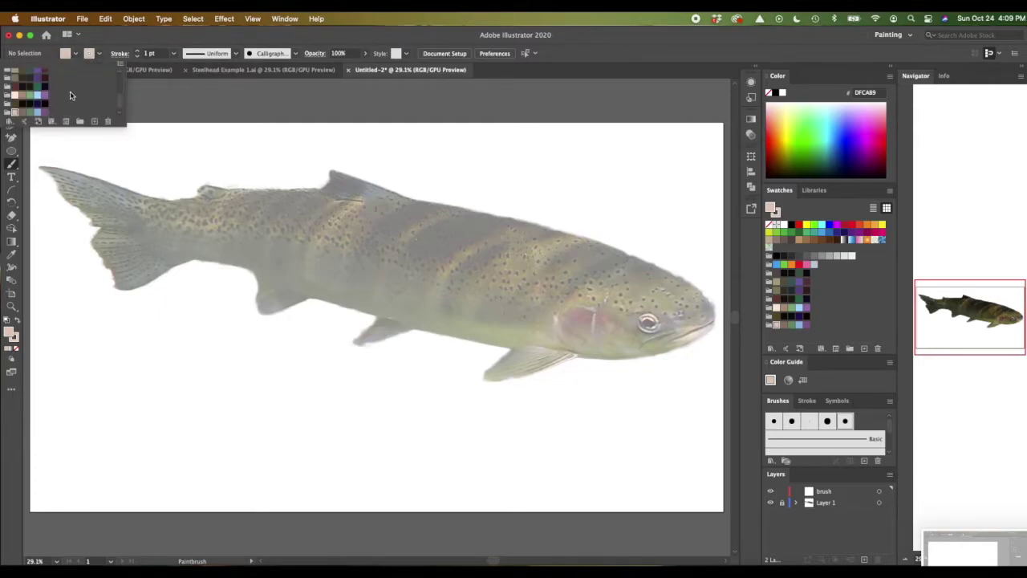
pyautogui.click(118, 64)
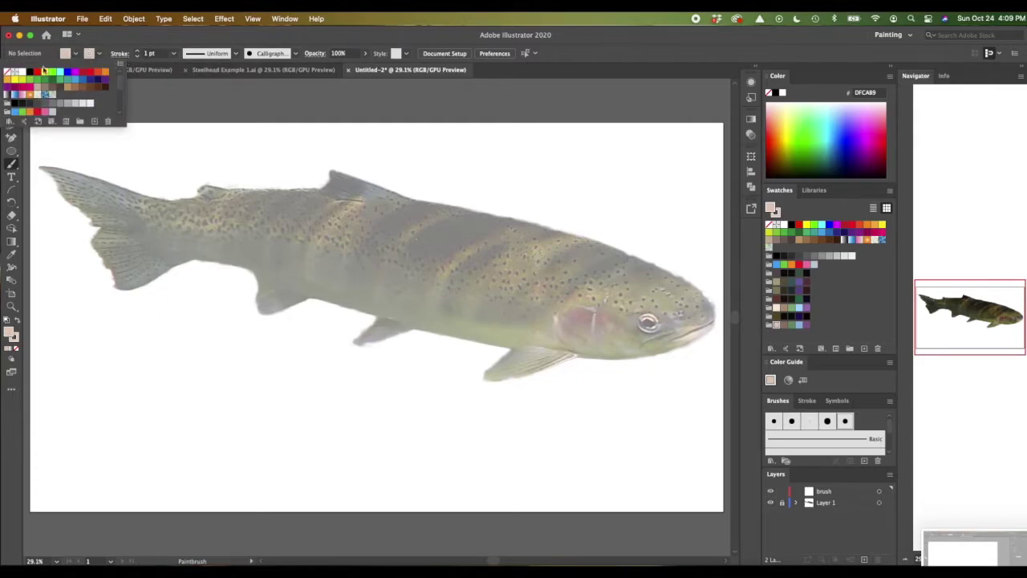
pyautogui.click(8, 73)
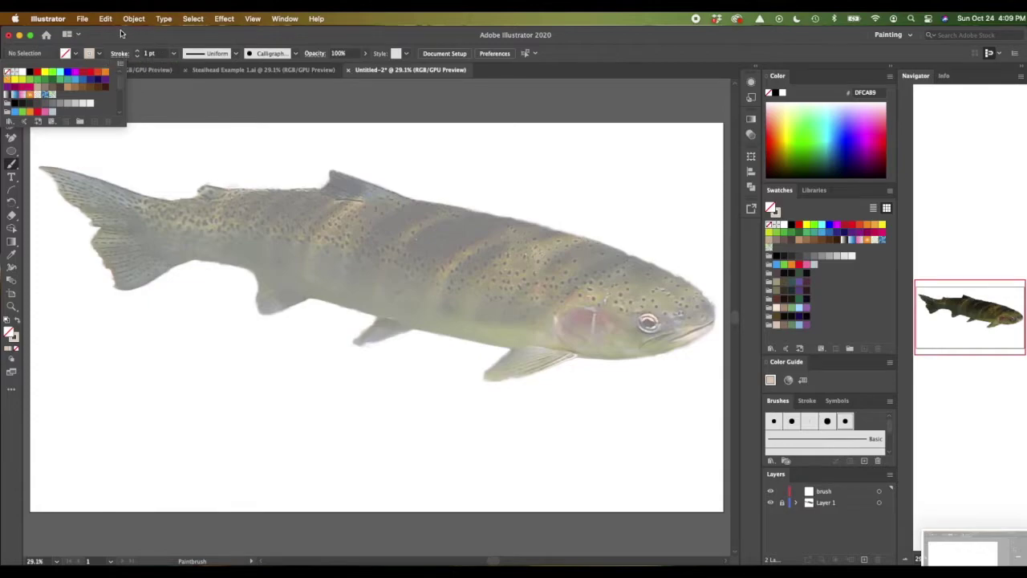
pyautogui.click(129, 39)
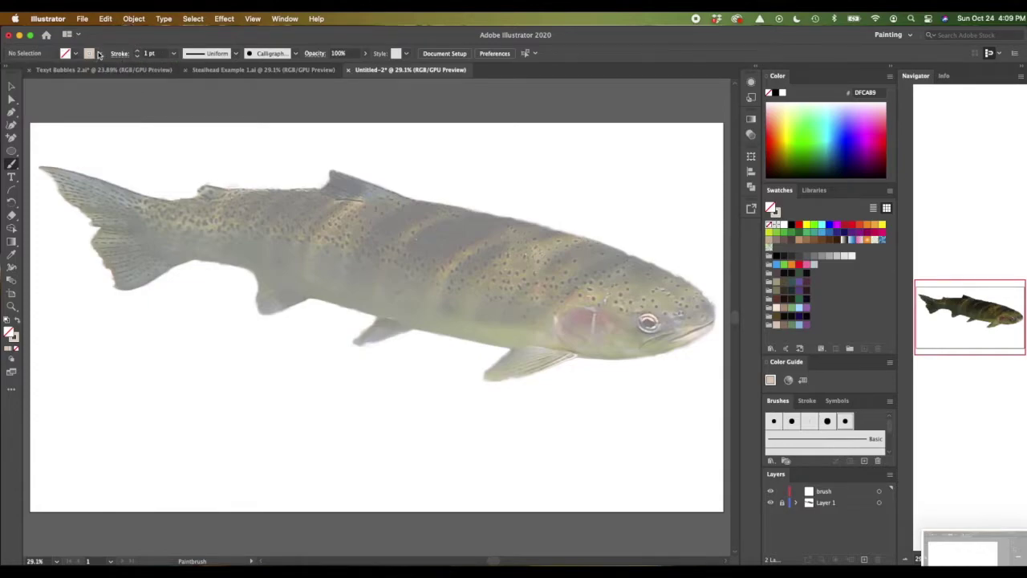
# Set the stroke colour to the near-black swatch from one of the saved fish colour groups
pyautogui.click(99, 54)
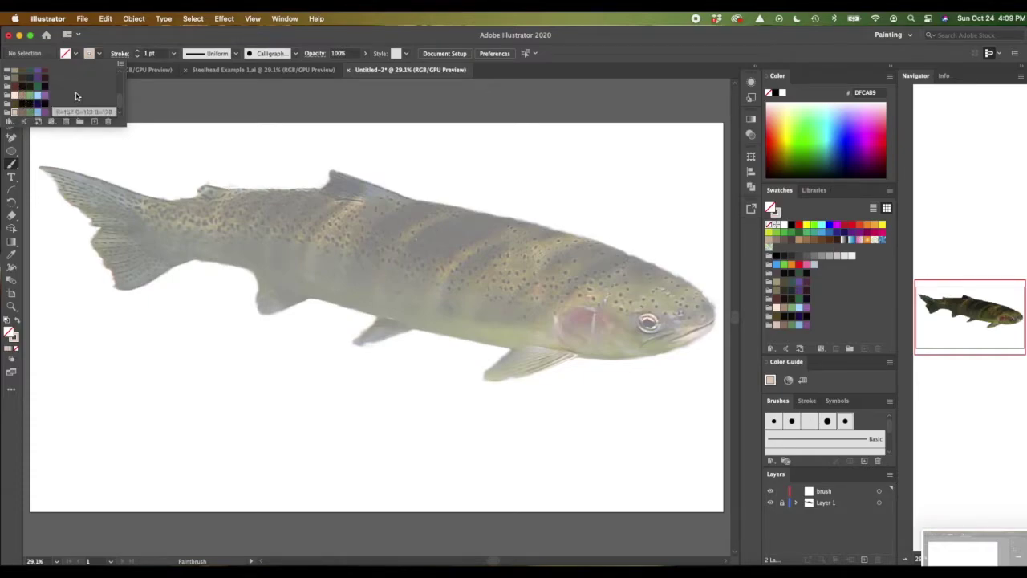
pyautogui.scroll(5, 121, 103)
pyautogui.scroll(-4, 122, 100)
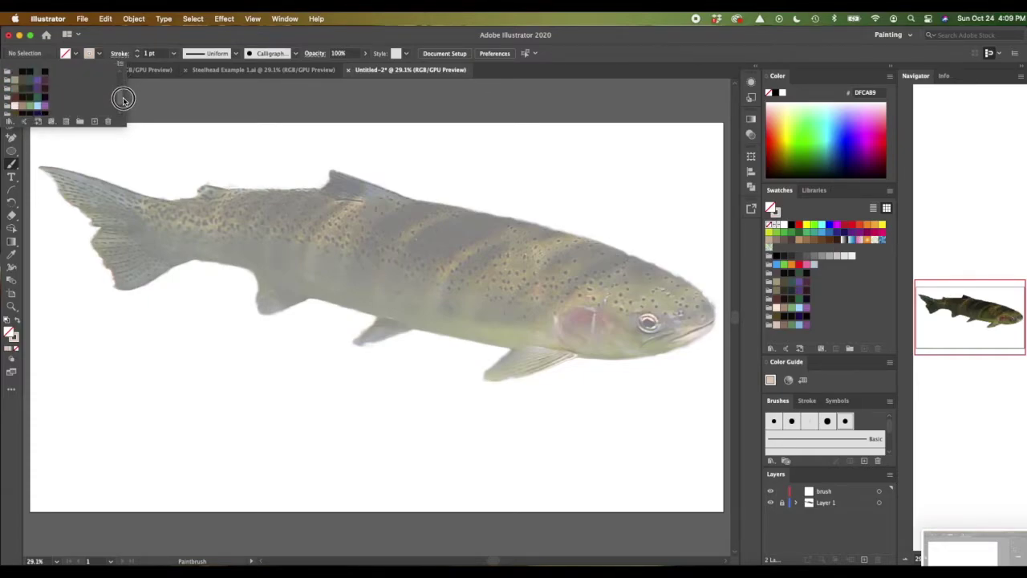
pyautogui.click(21, 98)
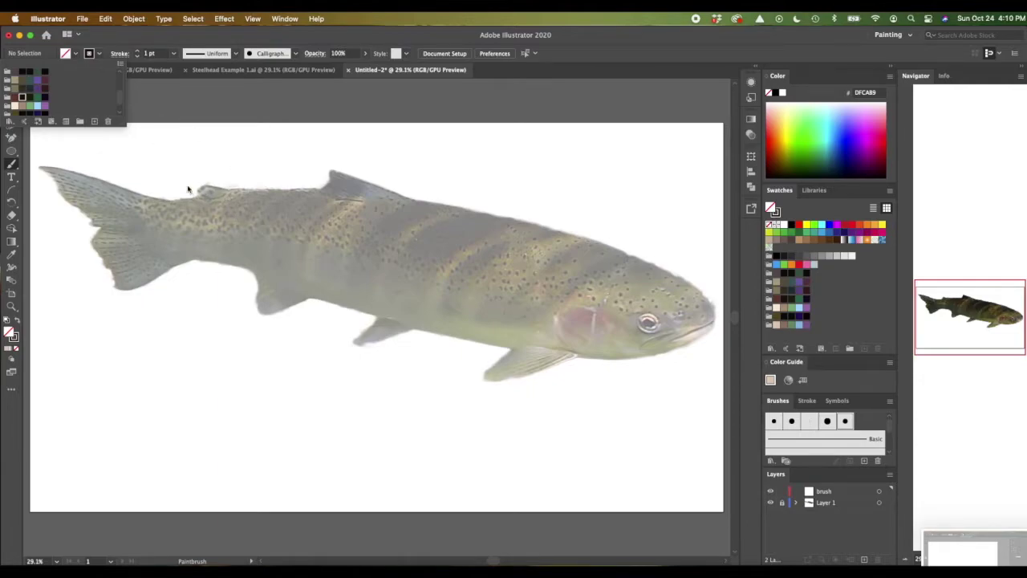
pyautogui.click(22, 96)
pyautogui.click(299, 100)
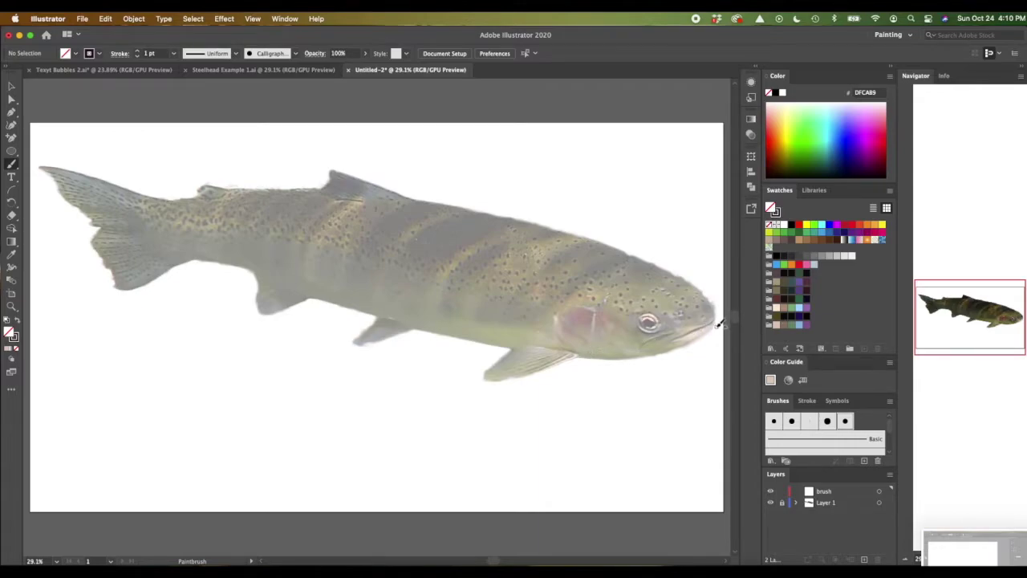
# Trace the fish's lower jaw line and outline the pectoral fin behind the head with brush strokes
pyautogui.moveTo(716, 320)
pyautogui.mouseDown()
pyautogui.moveTo(652, 352)
pyautogui.moveTo(568, 357)
pyautogui.mouseUp()
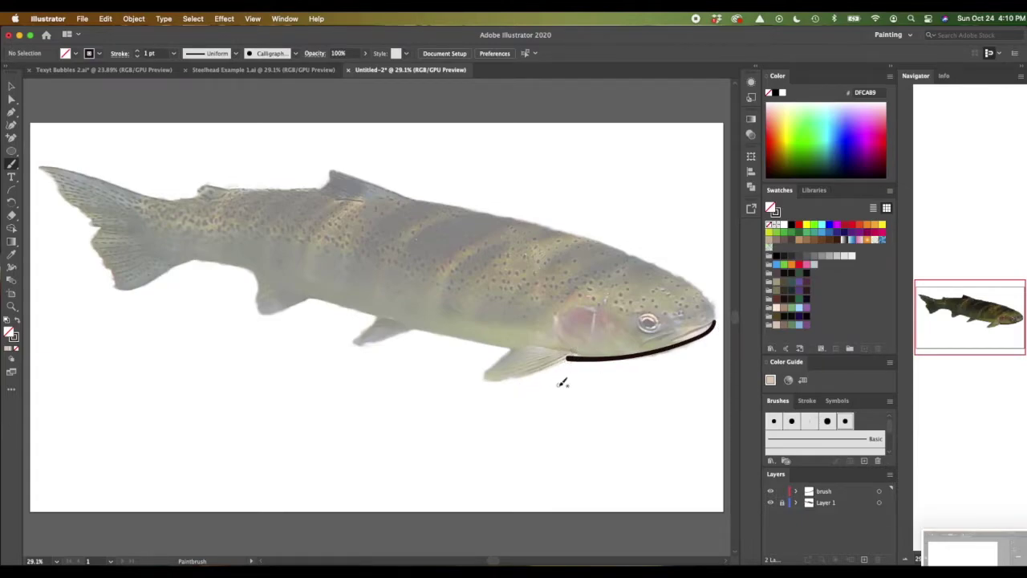
pyautogui.press('super+z')
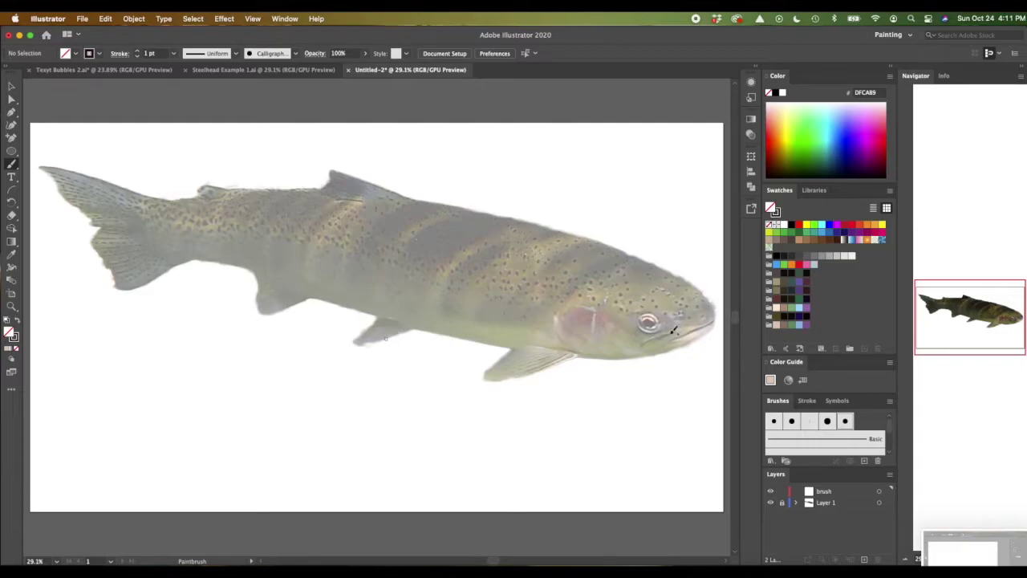
pyautogui.moveTo(717, 321)
pyautogui.mouseDown()
pyautogui.moveTo(669, 348)
pyautogui.moveTo(564, 359)
pyautogui.mouseUp()
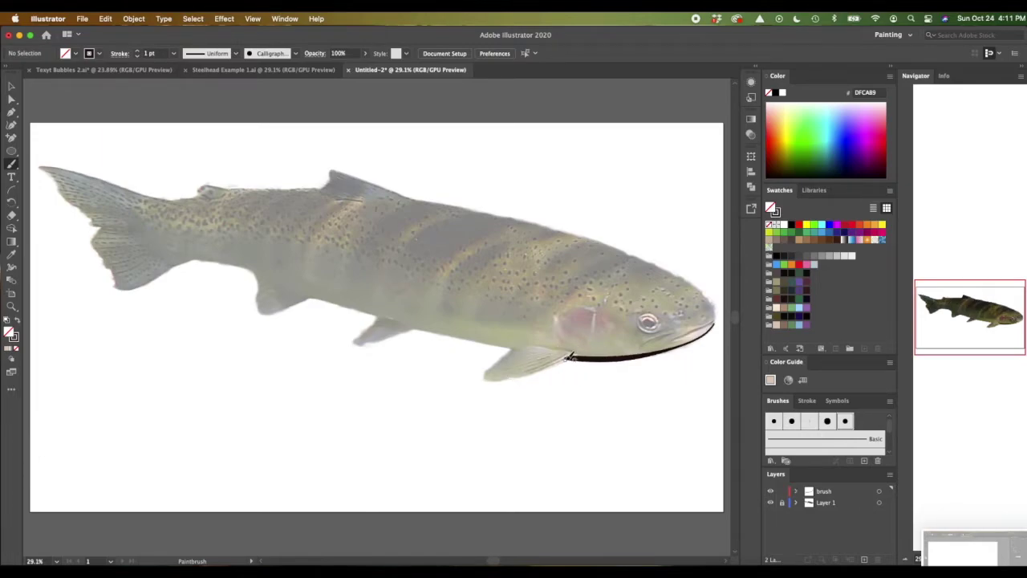
pyautogui.moveTo(551, 366)
pyautogui.mouseDown()
pyautogui.moveTo(484, 379)
pyautogui.moveTo(516, 347)
pyautogui.moveTo(484, 375)
pyautogui.mouseUp()
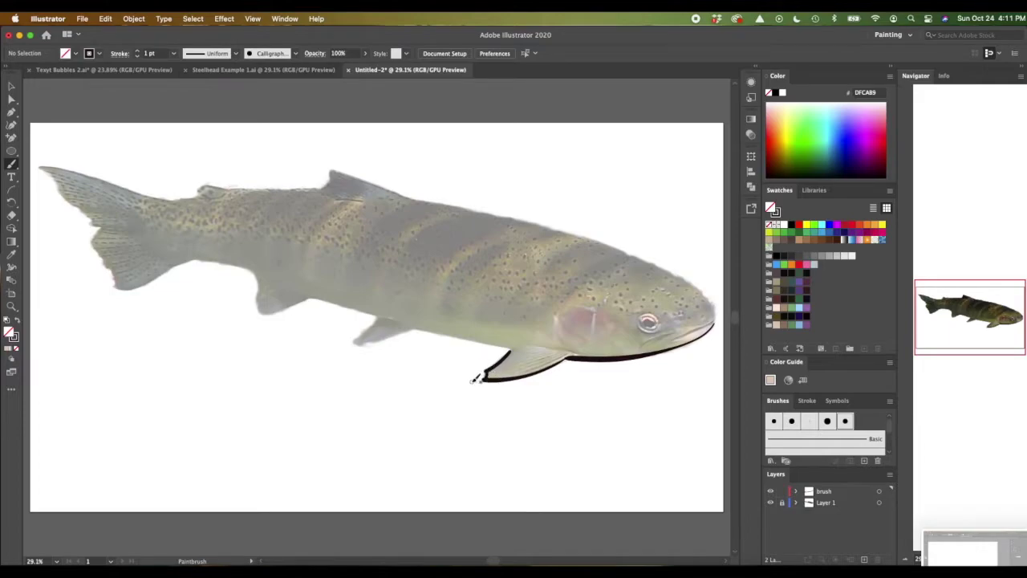
pyautogui.moveTo(523, 344); pyautogui.dragTo(583, 353)
# Trace the belly line from the pectoral fin to the anal fin and outline the pelvic fin
pyautogui.moveTo(515, 345); pyautogui.dragTo(413, 324)
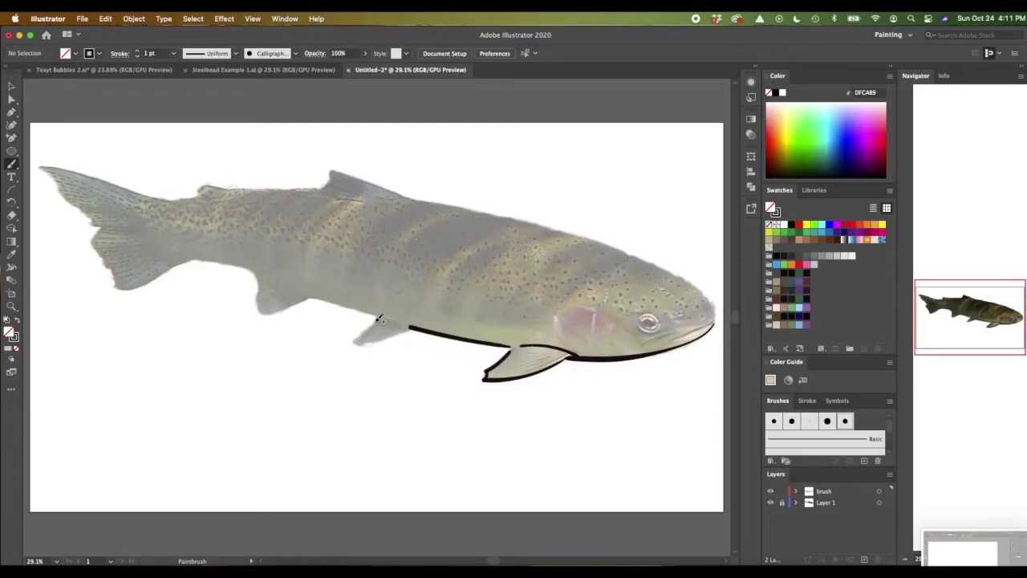
pyautogui.moveTo(310, 296); pyautogui.dragTo(418, 324)
pyautogui.moveTo(400, 334); pyautogui.dragTo(349, 345)
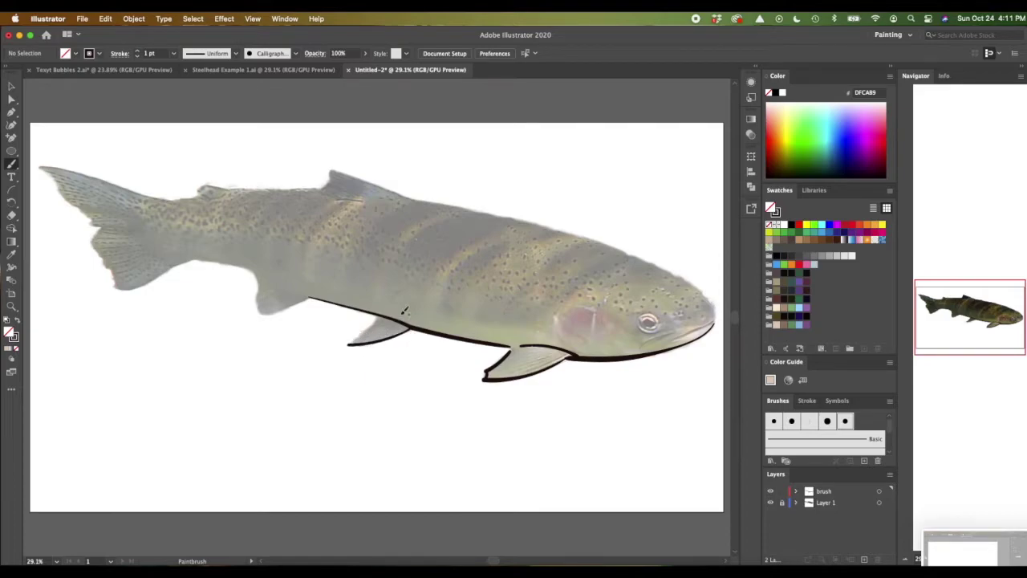
pyautogui.moveTo(381, 315); pyautogui.dragTo(348, 345)
# Outline the anal fin and trace the underside above it from the tail base to the pelvic fin
pyautogui.moveTo(310, 297); pyautogui.dragTo(263, 312)
pyautogui.moveTo(254, 272); pyautogui.dragTo(258, 316)
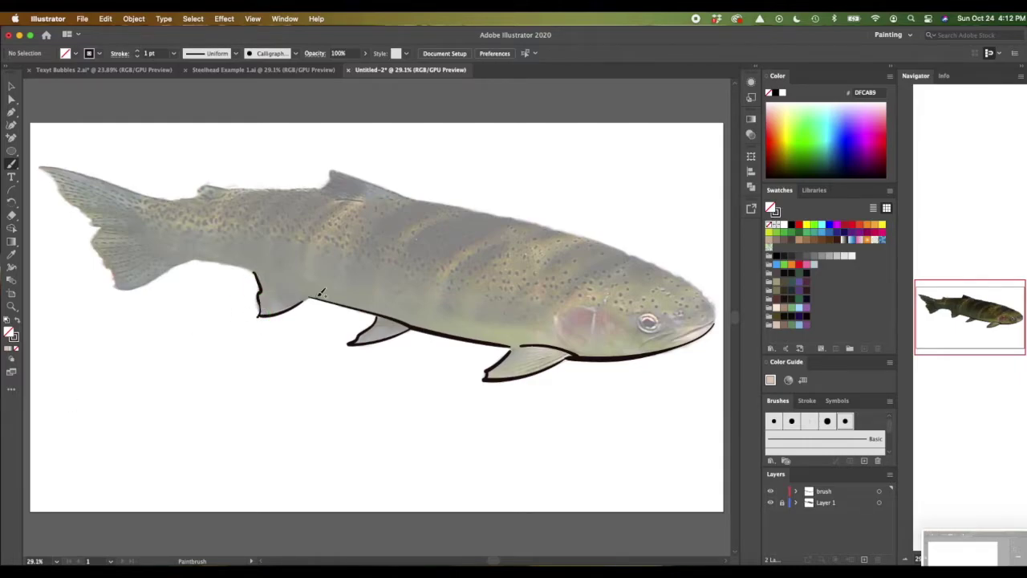
pyautogui.moveTo(201, 255); pyautogui.dragTo(324, 302)
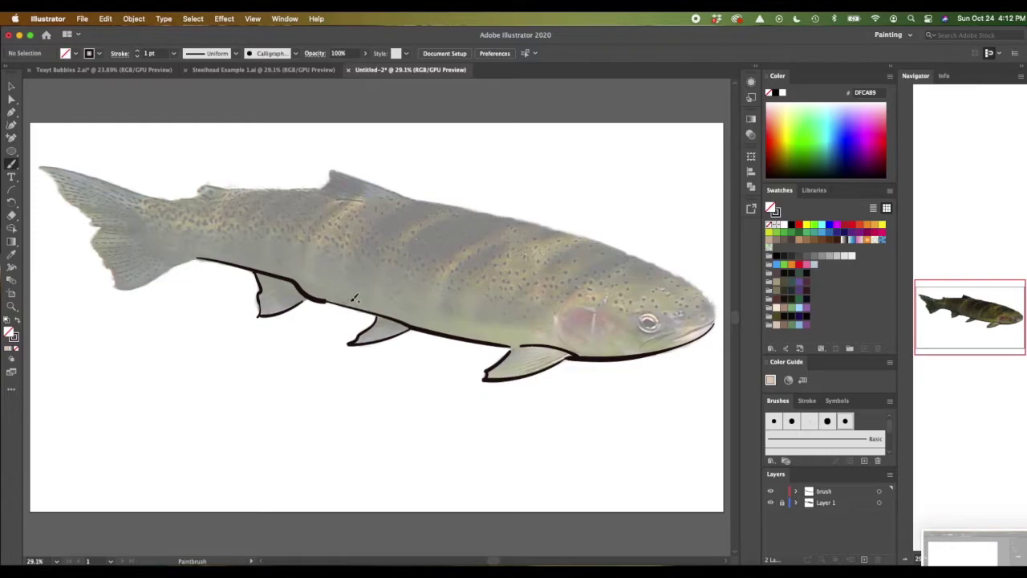
pyautogui.hotkey('ctrl', 'z')
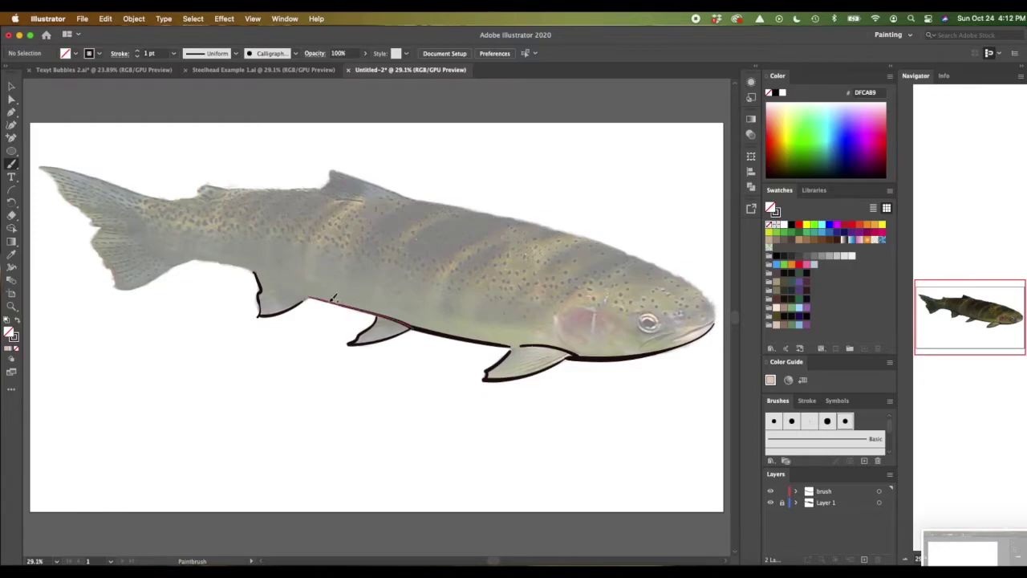
pyautogui.moveTo(199, 258); pyautogui.dragTo(348, 307)
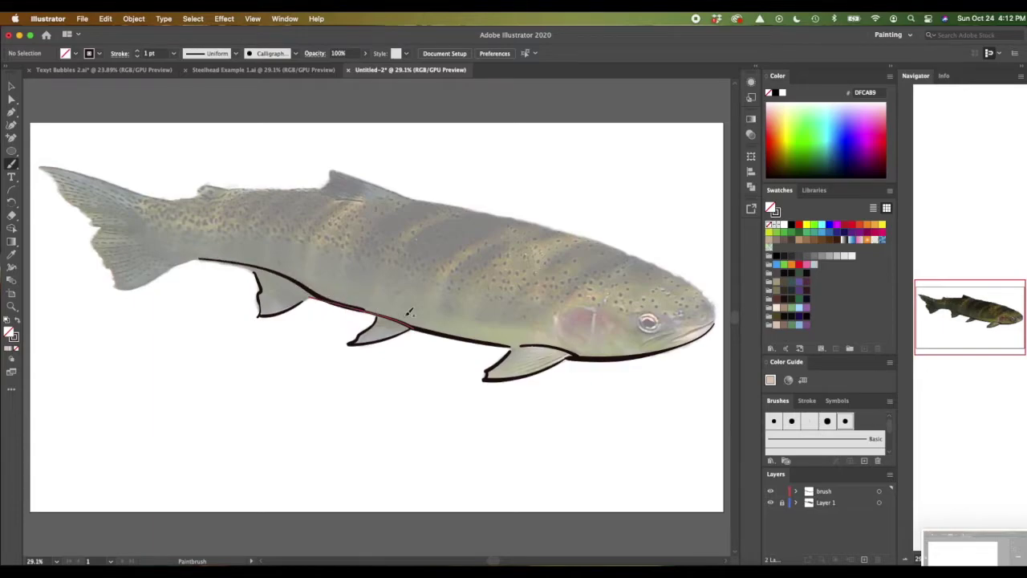
pyautogui.moveTo(332, 299); pyautogui.dragTo(413, 329)
# Outline the tail fin along its lower, ragged rear and upper edges, continuing up to the small adipose fin
pyautogui.moveTo(208, 257); pyautogui.dragTo(115, 286)
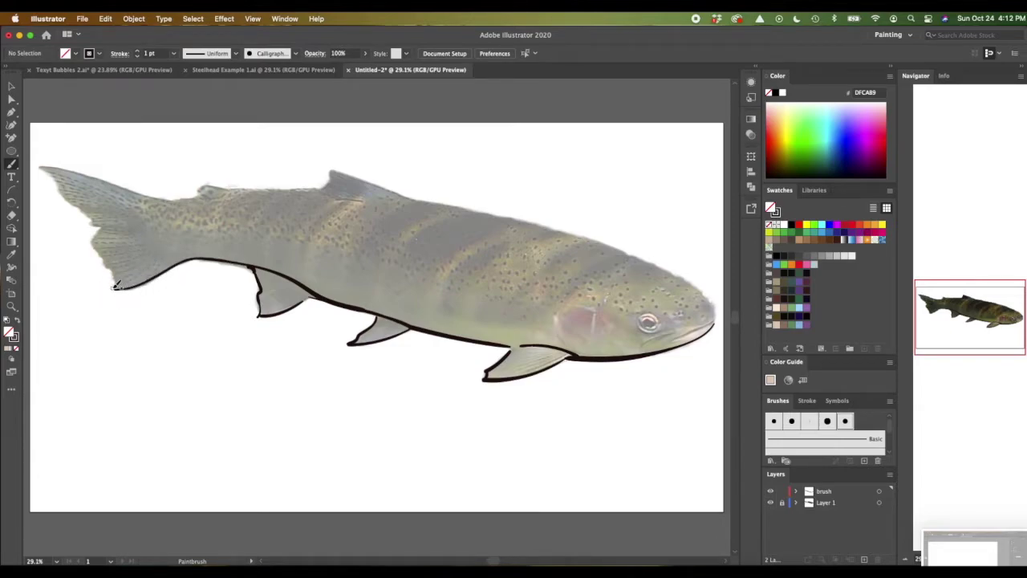
pyautogui.moveTo(112, 287)
pyautogui.mouseDown()
pyautogui.moveTo(194, 259)
pyautogui.moveTo(253, 264)
pyautogui.mouseUp()
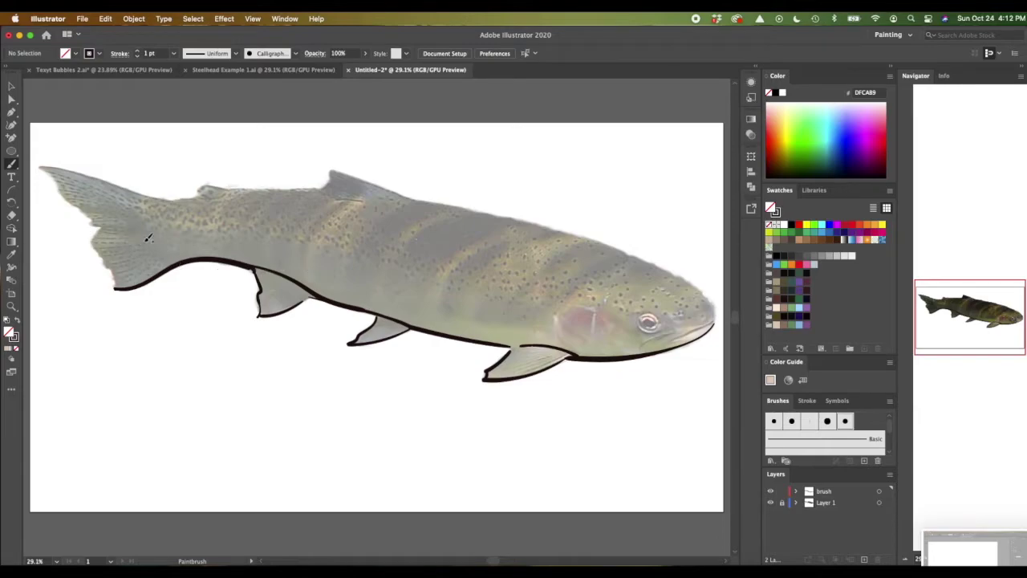
pyautogui.moveTo(119, 270)
pyautogui.mouseDown()
pyautogui.moveTo(108, 275)
pyautogui.moveTo(123, 286)
pyautogui.moveTo(88, 239)
pyautogui.moveTo(108, 222)
pyautogui.moveTo(89, 223)
pyautogui.moveTo(35, 163)
pyautogui.mouseUp()
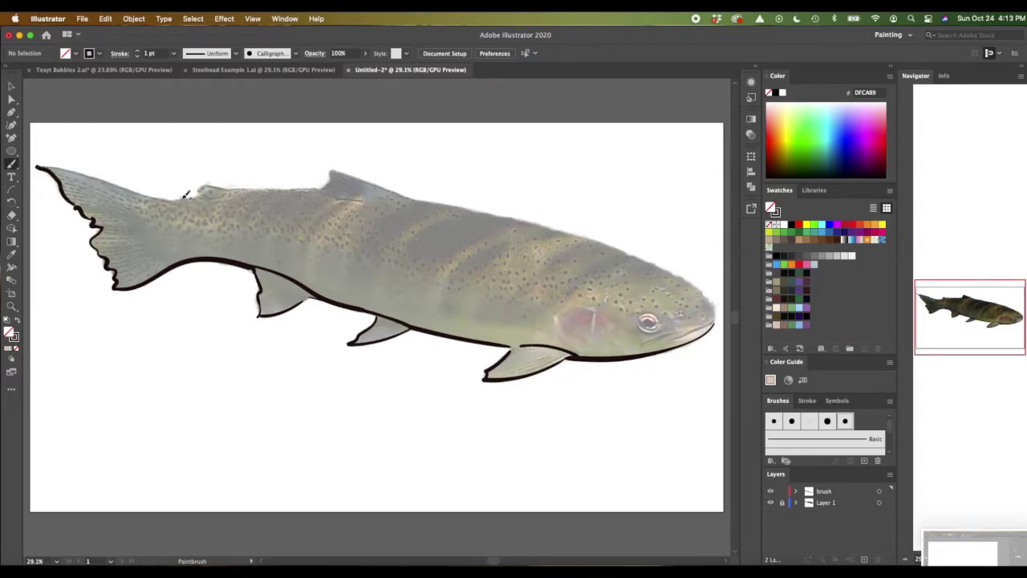
pyautogui.moveTo(41, 164)
pyautogui.mouseDown()
pyautogui.moveTo(171, 197)
pyautogui.moveTo(229, 188)
pyautogui.mouseUp()
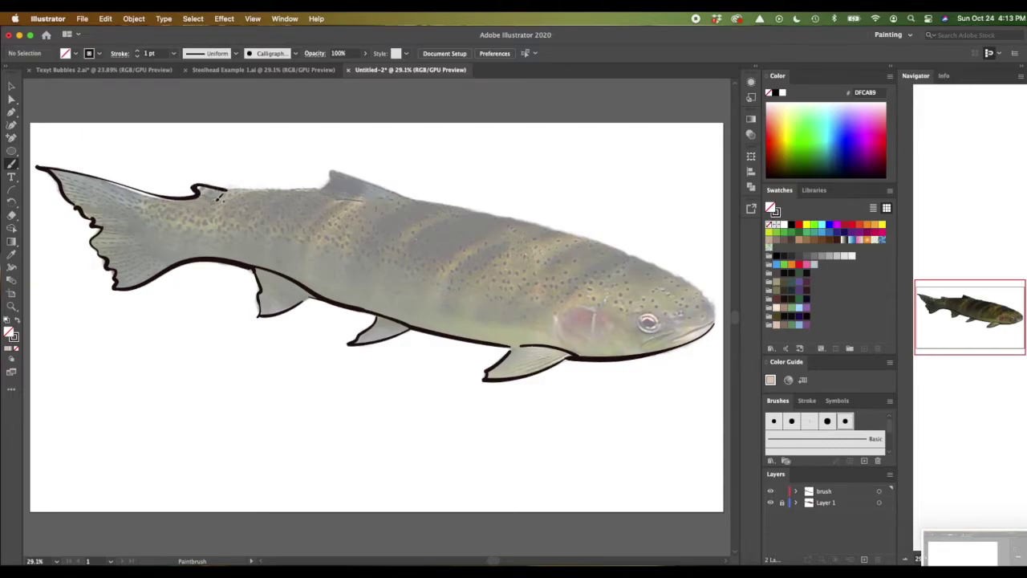
# Trace the back from the adipose fin over the dorsal fin to the forehead, reinforcing the adipose fin's outline
pyautogui.moveTo(209, 200); pyautogui.dragTo(322, 186)
pyautogui.press('super+z')
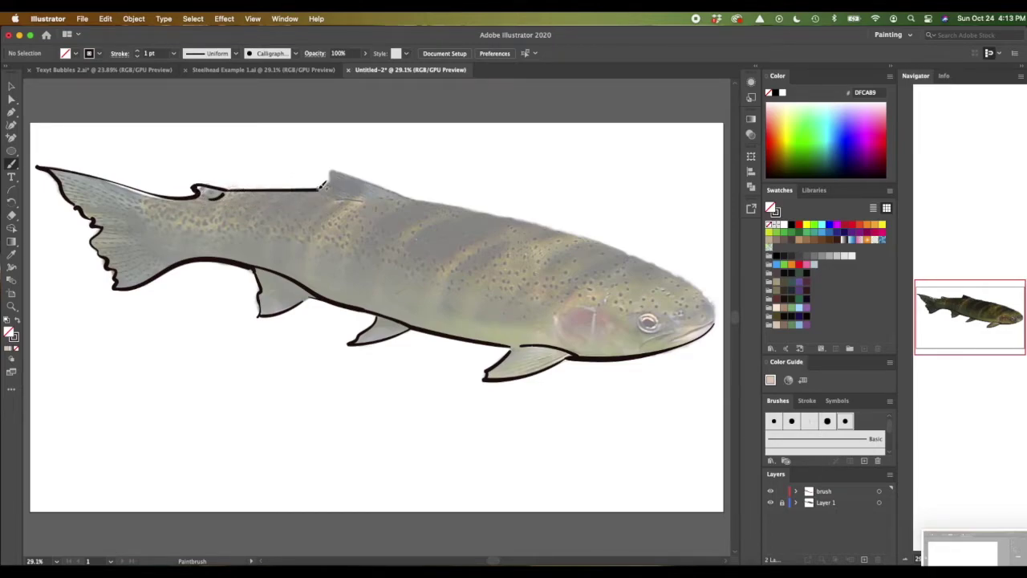
pyautogui.moveTo(325, 186); pyautogui.dragTo(314, 190)
pyautogui.moveTo(332, 170); pyautogui.dragTo(431, 197)
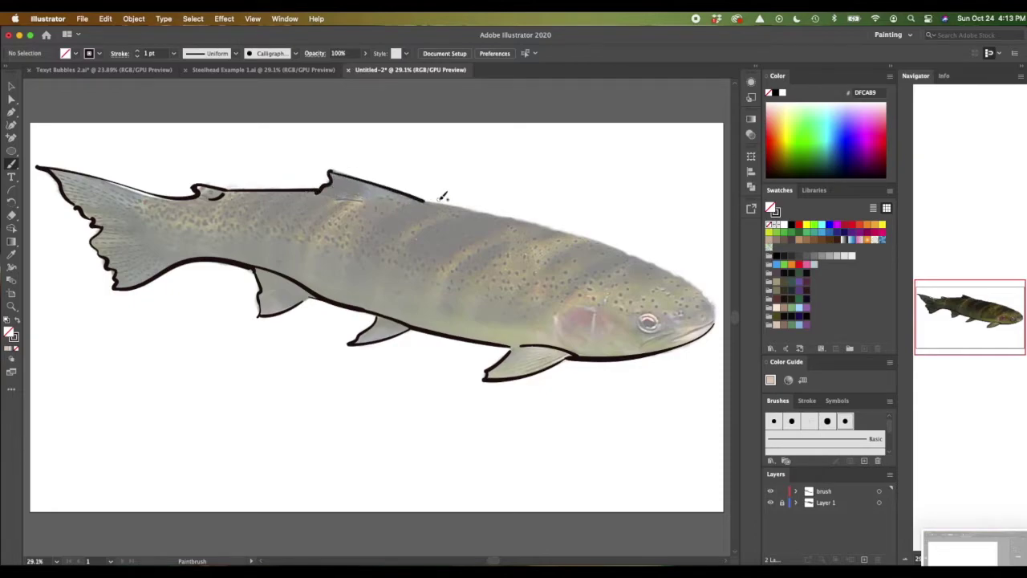
pyautogui.moveTo(193, 186)
pyautogui.mouseDown()
pyautogui.moveTo(223, 186)
pyautogui.moveTo(197, 178)
pyautogui.moveTo(200, 190)
pyautogui.mouseUp()
pyautogui.moveTo(198, 185); pyautogui.dragTo(211, 193)
pyautogui.moveTo(429, 199)
pyautogui.mouseDown()
pyautogui.moveTo(634, 249)
pyautogui.moveTo(675, 273)
pyautogui.mouseUp()
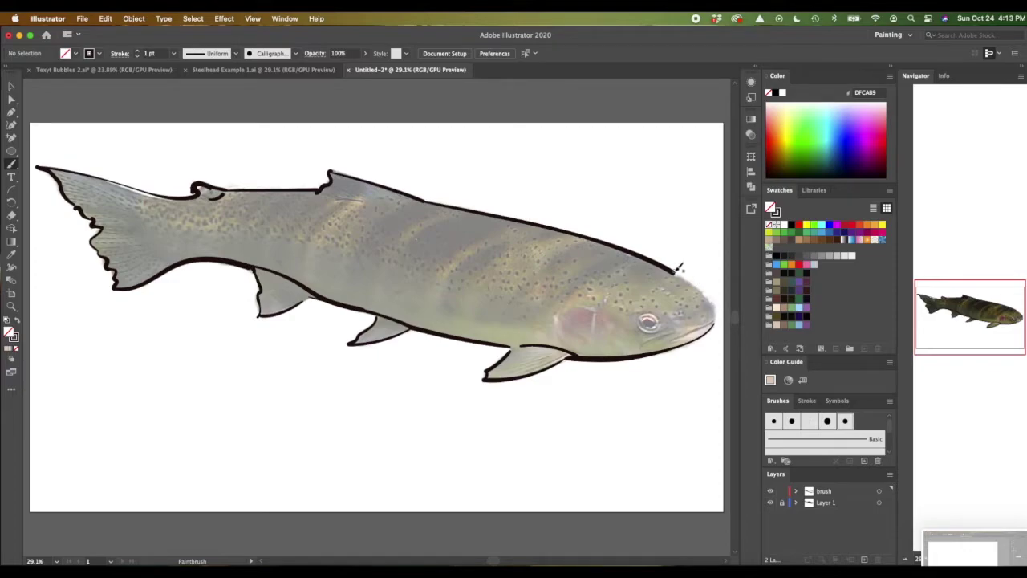
# Trace the snout's outline around the front of the head and draw the upper and lower mouth lines
pyautogui.moveTo(676, 265); pyautogui.dragTo(717, 319)
pyautogui.moveTo(698, 286); pyautogui.dragTo(714, 311)
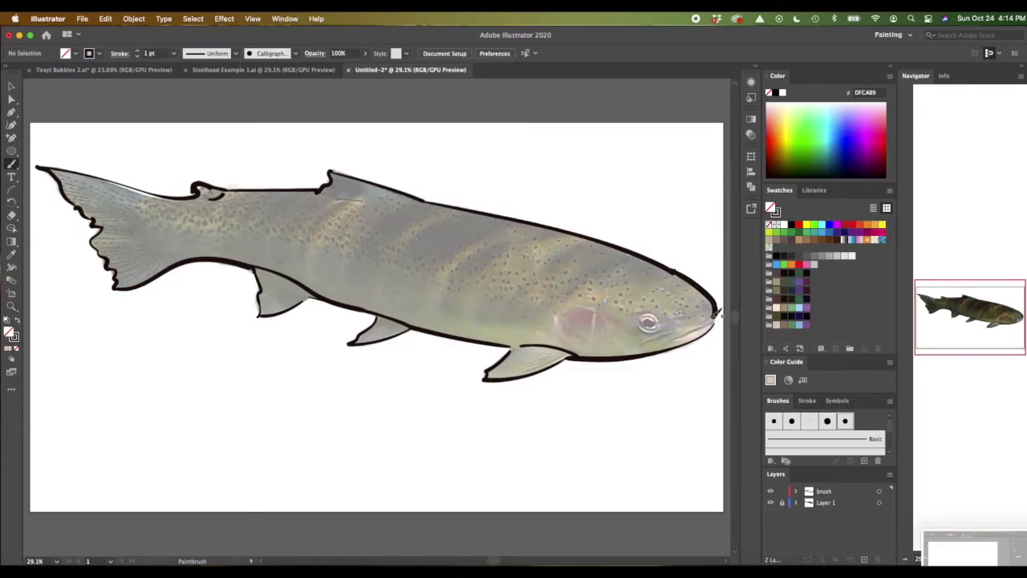
pyautogui.moveTo(715, 316); pyautogui.dragTo(655, 343)
pyautogui.moveTo(718, 323); pyautogui.dragTo(698, 329)
pyautogui.moveTo(698, 329); pyautogui.dragTo(636, 348)
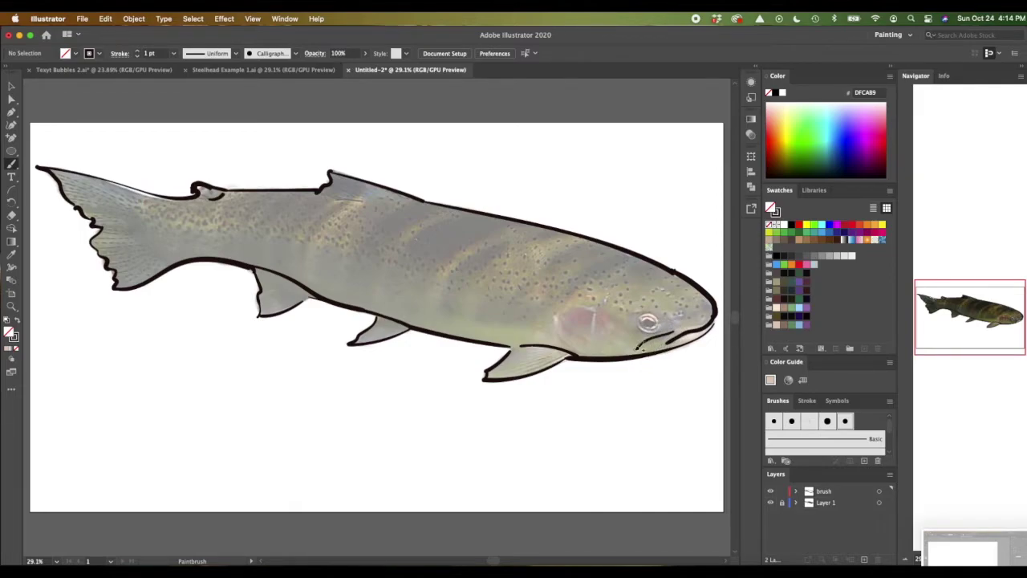
pyautogui.moveTo(680, 338)
pyautogui.mouseDown()
pyautogui.moveTo(651, 346)
pyautogui.moveTo(717, 319)
pyautogui.mouseUp()
# Fill the pectoral fin with long ray lines running from its tip to its base
pyautogui.moveTo(493, 374); pyautogui.dragTo(550, 360)
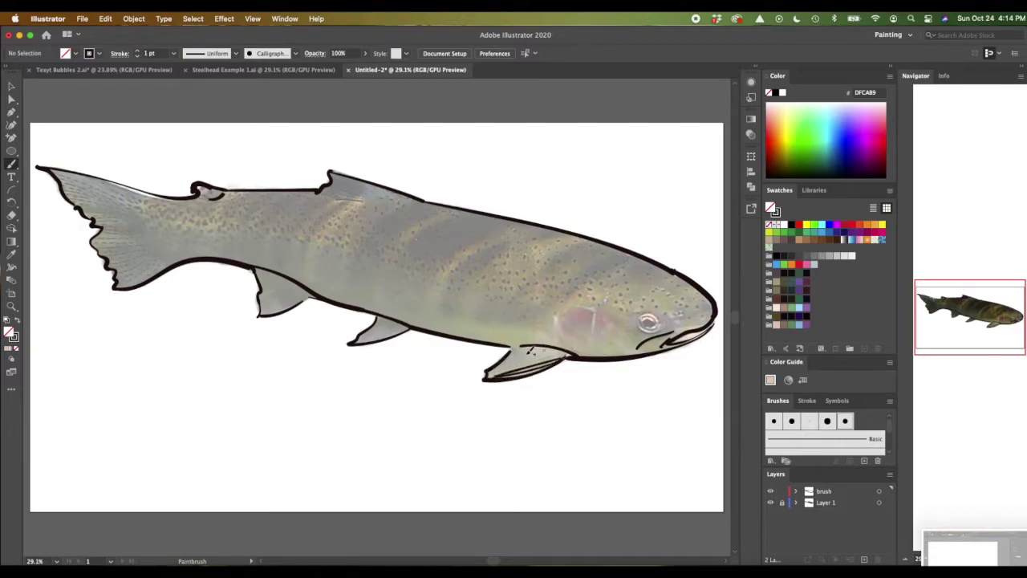
pyautogui.moveTo(486, 376); pyautogui.dragTo(571, 351)
pyautogui.moveTo(486, 374); pyautogui.dragTo(573, 350)
pyautogui.moveTo(491, 372); pyautogui.dragTo(569, 350)
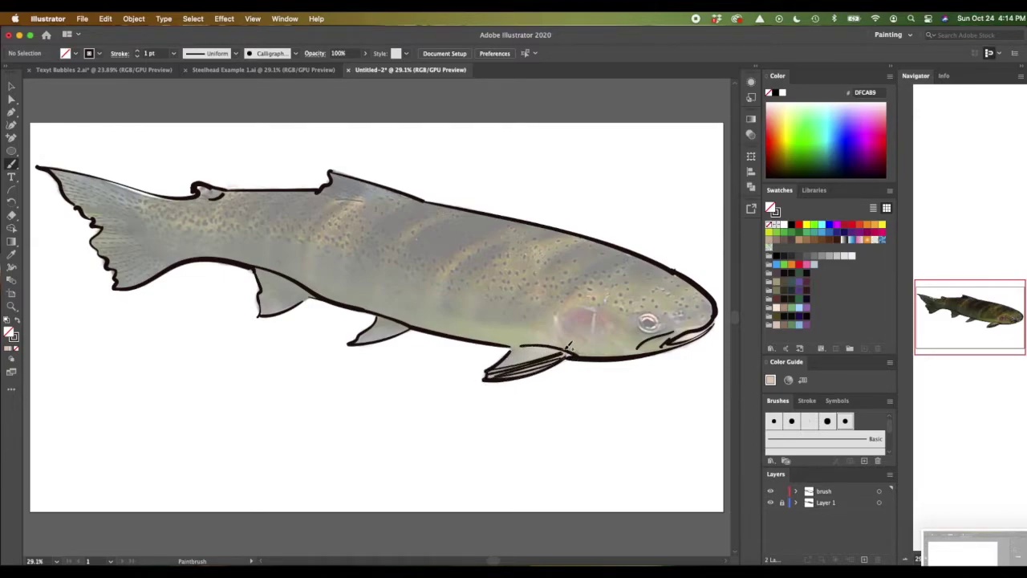
pyautogui.moveTo(486, 377); pyautogui.dragTo(555, 345)
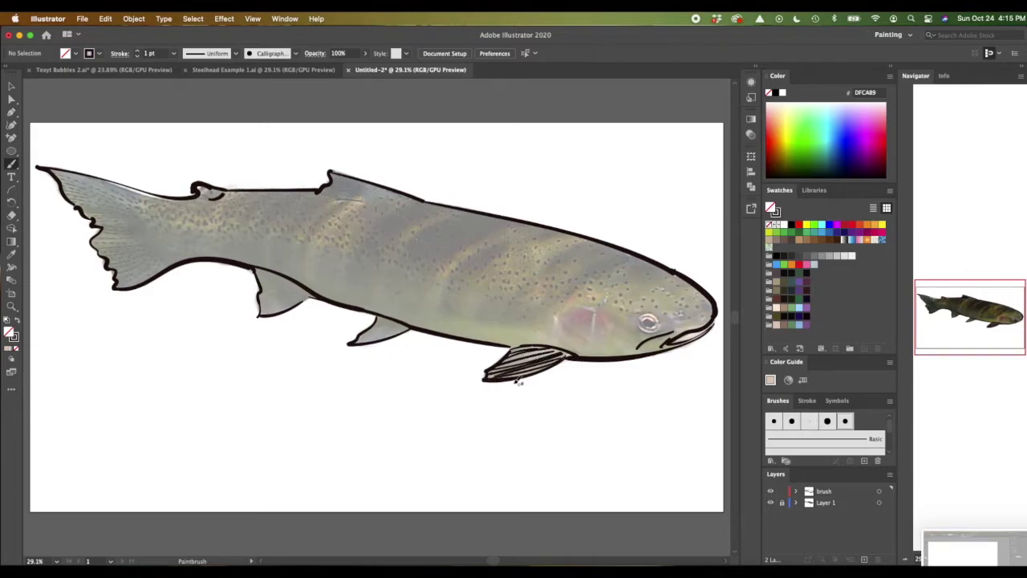
# Select the pectoral fin's ray and outline strokes and delete them
pyautogui.click(12, 99)
pyautogui.moveTo(494, 343)
pyautogui.mouseDown()
pyautogui.moveTo(562, 384)
pyautogui.moveTo(522, 347)
pyautogui.moveTo(481, 345)
pyautogui.mouseUp()
pyautogui.moveTo(485, 391); pyautogui.dragTo(571, 345)
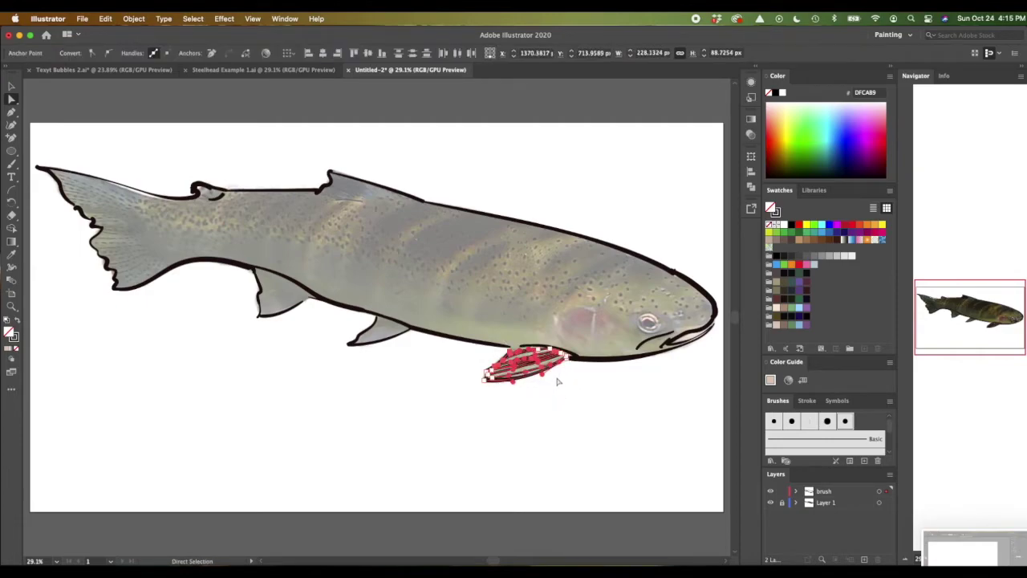
pyautogui.press('Delete')
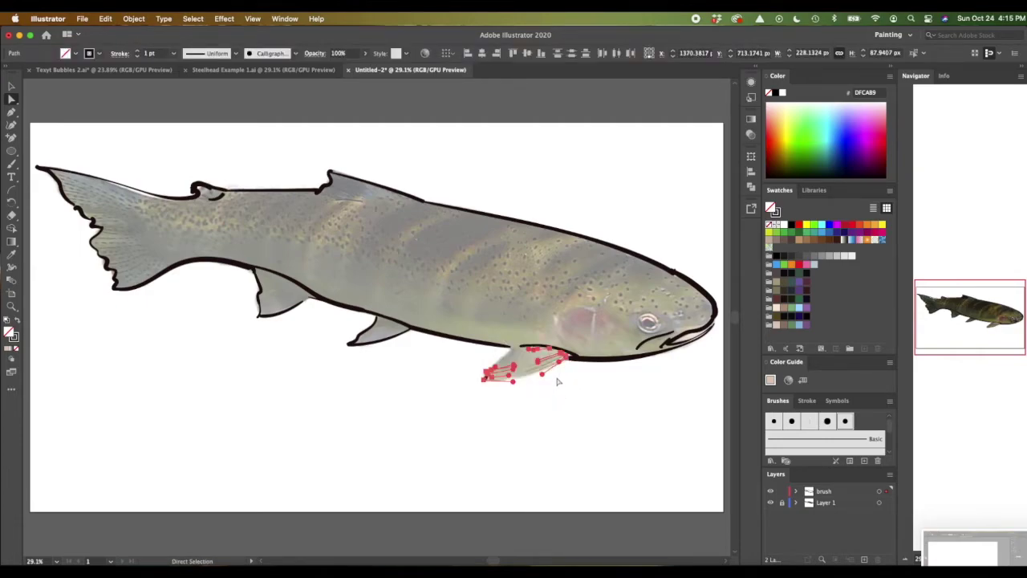
pyautogui.press('Delete')
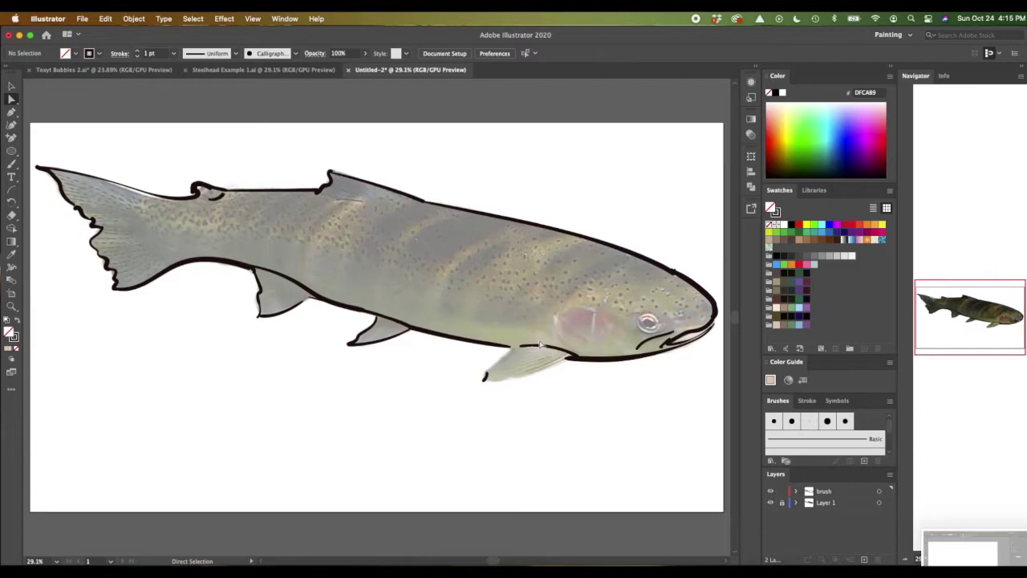
# Redraw the pectoral fin's outline with the Paintbrush and fill it with finer ray lines
pyautogui.press('b')
pyautogui.moveTo(564, 358); pyautogui.dragTo(481, 379)
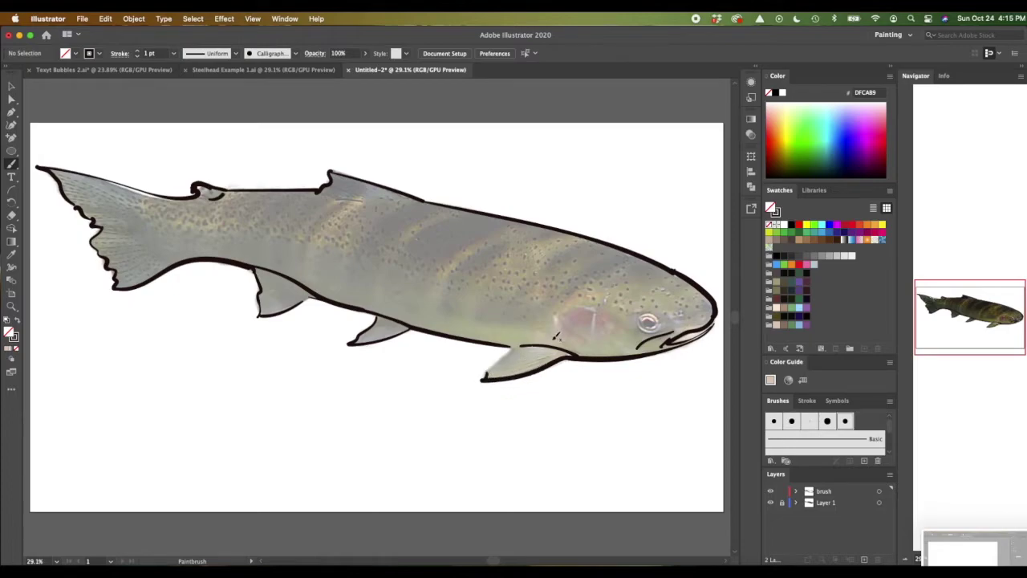
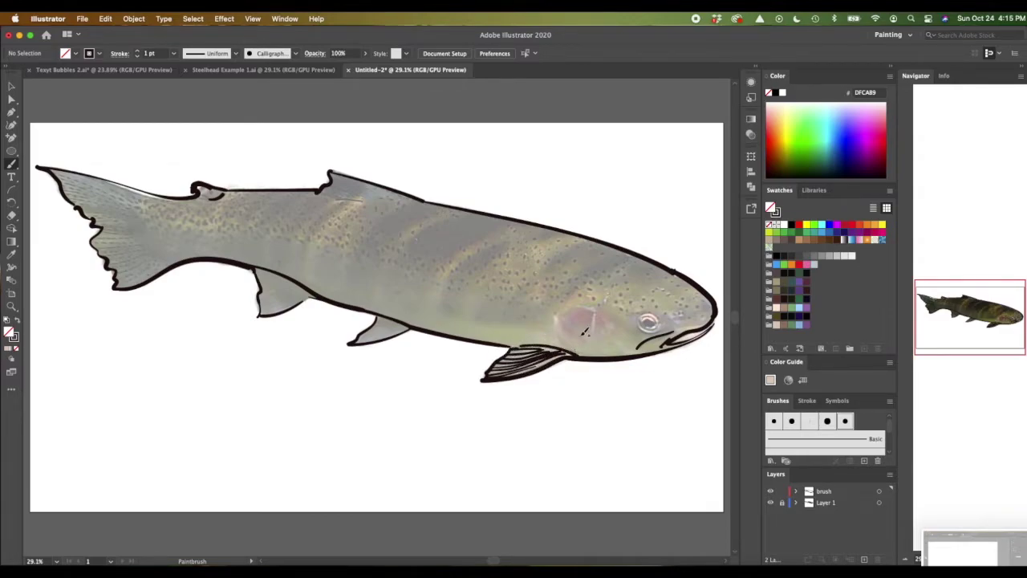
pyautogui.moveTo(529, 352); pyautogui.dragTo(576, 351)
# Draw the eye with its pupil and surrounding rings, and the two curved lines of the gill cover
pyautogui.moveTo(651, 320); pyautogui.dragTo(672, 319)
pyautogui.moveTo(598, 304)
pyautogui.mouseDown()
pyautogui.moveTo(569, 305)
pyautogui.moveTo(557, 335)
pyautogui.moveTo(580, 340)
pyautogui.mouseUp()
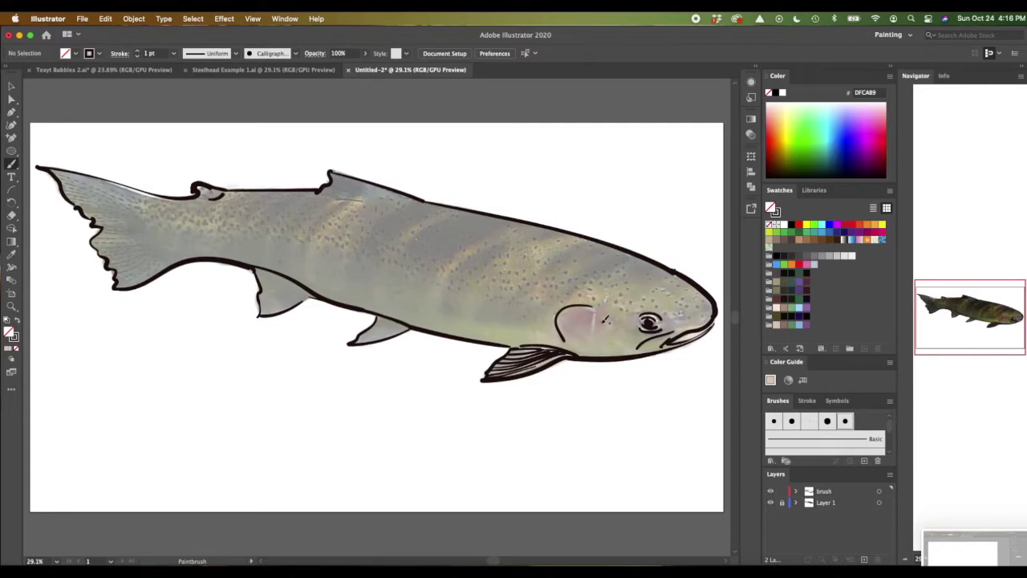
pyautogui.moveTo(595, 341)
pyautogui.mouseDown()
pyautogui.moveTo(568, 335)
pyautogui.moveTo(565, 311)
pyautogui.moveTo(598, 303)
pyautogui.mouseUp()
# Thicken the mouth corner and strengthen the lower jaw line from the snout tip backward
pyautogui.moveTo(671, 337); pyautogui.dragTo(636, 345)
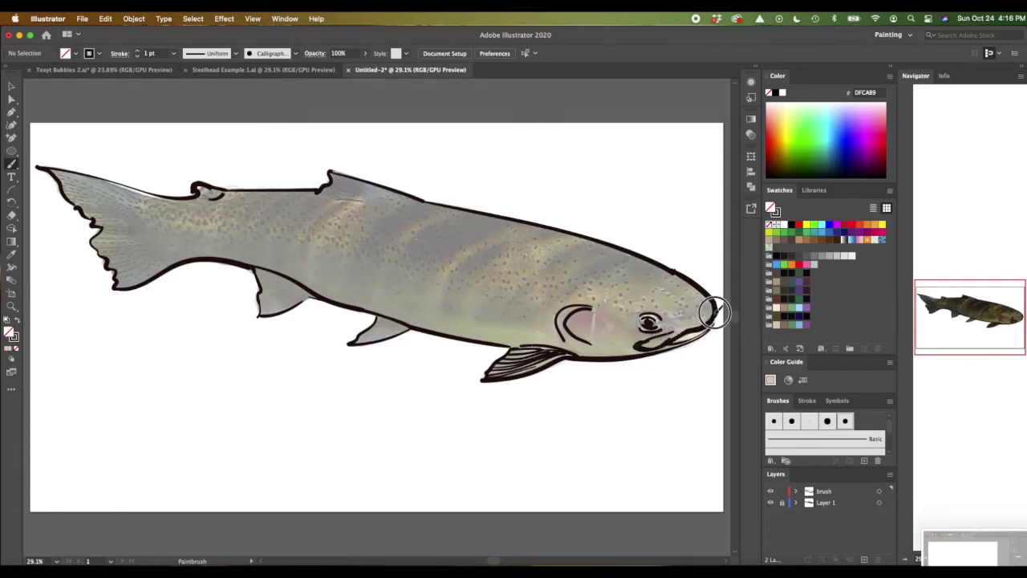
pyautogui.moveTo(695, 339); pyautogui.dragTo(634, 351)
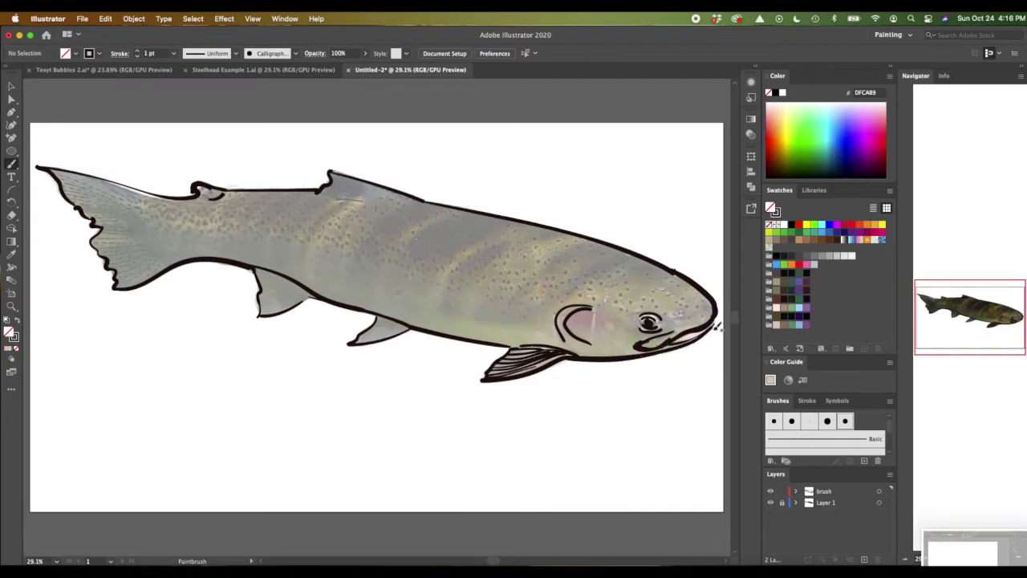
pyautogui.moveTo(717, 325)
pyautogui.mouseDown()
pyautogui.moveTo(681, 346)
pyautogui.moveTo(642, 349)
pyautogui.mouseUp()
# Close the lower lip at the snout tip, extend the inner gill curve along the cheek and complete the eye's outer ring
pyautogui.press('super+equal')
pyautogui.press('super+equal')
pyautogui.press('super+equal')
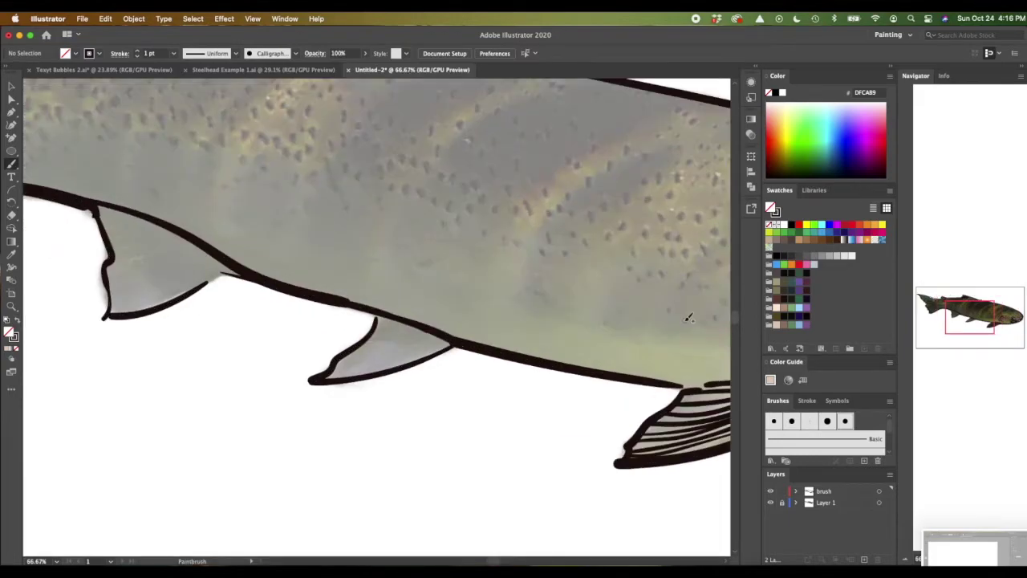
pyautogui.moveTo(971, 316); pyautogui.dragTo(998, 313)
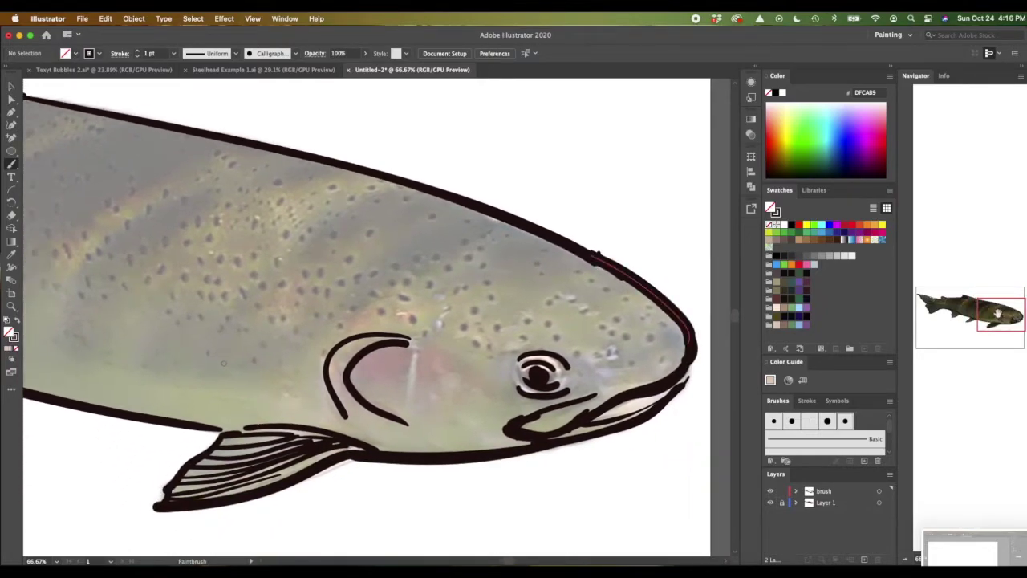
pyautogui.moveTo(695, 367); pyautogui.dragTo(670, 399)
pyautogui.moveTo(407, 418)
pyautogui.mouseDown()
pyautogui.moveTo(399, 420)
pyautogui.moveTo(472, 433)
pyautogui.mouseUp()
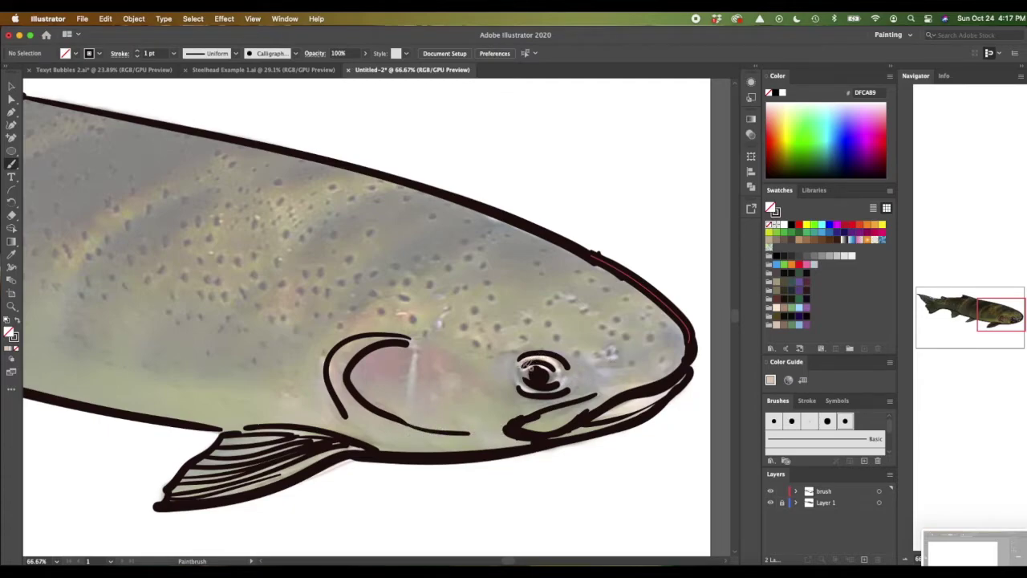
pyautogui.moveTo(515, 369)
pyautogui.mouseDown()
pyautogui.moveTo(522, 388)
pyautogui.moveTo(554, 394)
pyautogui.mouseUp()
# Thicken the outline from the forehead over the snout and along the front of the mouth
pyautogui.moveTo(591, 393)
pyautogui.mouseDown()
pyautogui.moveTo(681, 355)
pyautogui.moveTo(686, 339)
pyautogui.moveTo(653, 293)
pyautogui.moveTo(586, 251)
pyautogui.mouseUp()
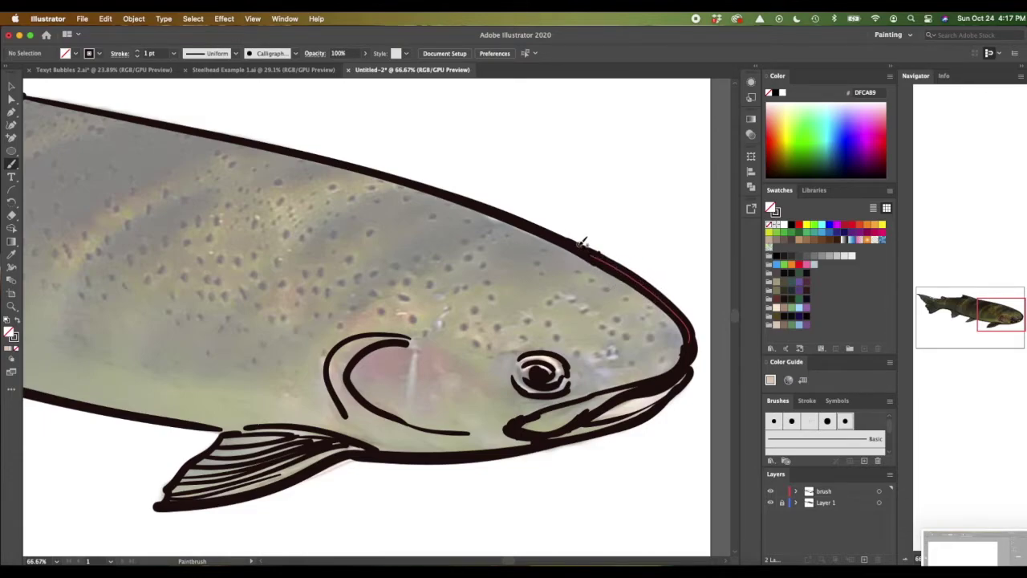
pyautogui.moveTo(591, 254); pyautogui.dragTo(678, 315)
pyautogui.moveTo(678, 316)
pyautogui.mouseDown()
pyautogui.moveTo(699, 343)
pyautogui.moveTo(687, 342)
pyautogui.moveTo(687, 356)
pyautogui.moveTo(685, 337)
pyautogui.moveTo(662, 374)
pyautogui.mouseUp()
pyautogui.moveTo(695, 329)
pyautogui.mouseDown()
pyautogui.moveTo(682, 365)
pyautogui.moveTo(687, 329)
pyautogui.moveTo(678, 320)
pyautogui.mouseUp()
pyautogui.moveTo(695, 377)
pyautogui.mouseDown()
pyautogui.moveTo(662, 409)
pyautogui.moveTo(613, 426)
pyautogui.mouseUp()
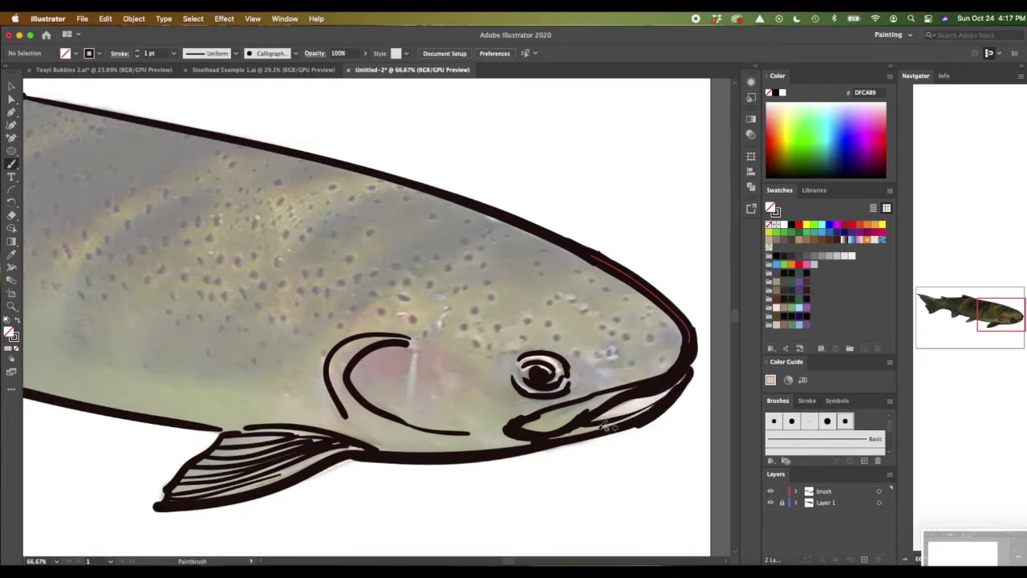
# Fill in the dark mouth corner and thicken the underside of the lower jaw
pyautogui.moveTo(522, 421)
pyautogui.mouseDown()
pyautogui.moveTo(512, 428)
pyautogui.moveTo(524, 415)
pyautogui.moveTo(608, 391)
pyautogui.mouseUp()
pyautogui.moveTo(530, 423)
pyautogui.mouseDown()
pyautogui.moveTo(607, 418)
pyautogui.moveTo(597, 417)
pyautogui.moveTo(615, 400)
pyautogui.moveTo(554, 434)
pyautogui.moveTo(504, 432)
pyautogui.mouseUp()
pyautogui.moveTo(552, 409)
pyautogui.mouseDown()
pyautogui.moveTo(532, 420)
pyautogui.moveTo(546, 425)
pyautogui.mouseUp()
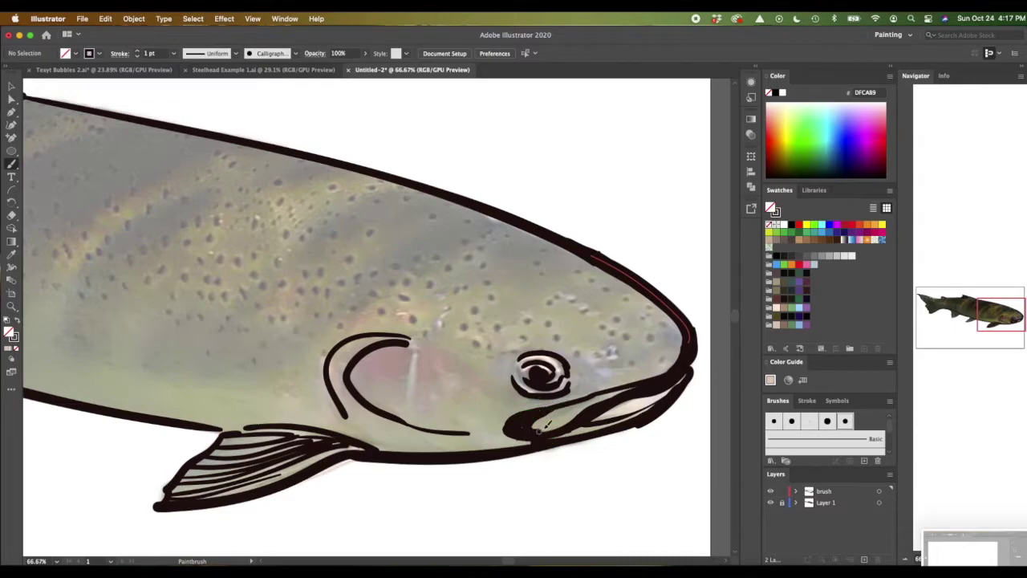
pyautogui.moveTo(650, 425); pyautogui.dragTo(571, 429)
pyautogui.moveTo(656, 415); pyautogui.dragTo(486, 449)
# Thicken the inner gill cover curve and touch up the pectoral fin's upper edge
pyautogui.moveTo(373, 406)
pyautogui.mouseDown()
pyautogui.moveTo(431, 430)
pyautogui.moveTo(472, 428)
pyautogui.mouseUp()
pyautogui.moveTo(410, 344)
pyautogui.mouseDown()
pyautogui.moveTo(359, 360)
pyautogui.moveTo(355, 386)
pyautogui.moveTo(382, 407)
pyautogui.mouseUp()
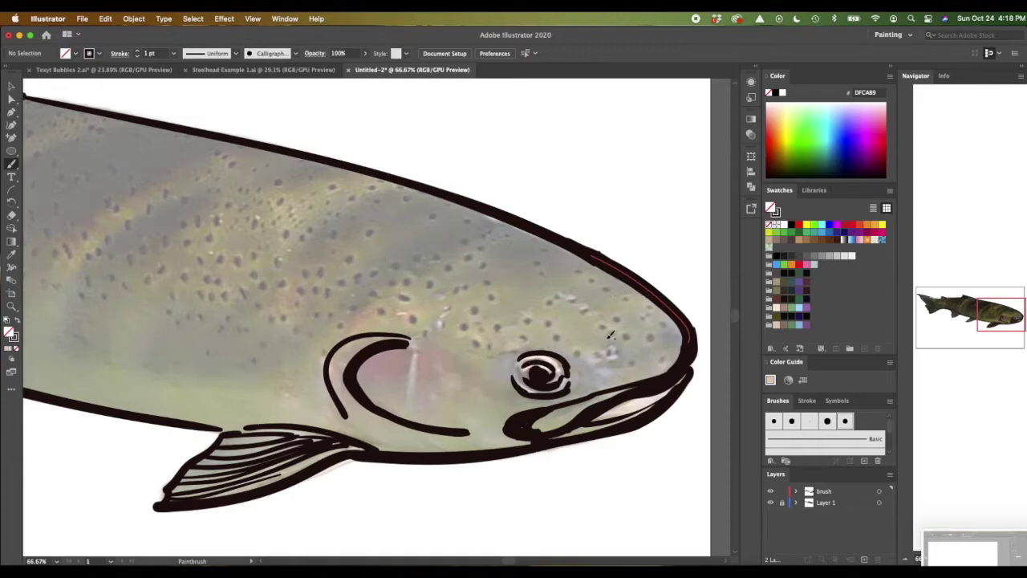
pyautogui.moveTo(241, 431); pyautogui.dragTo(268, 432)
# Dot black spots above the eye and toward the snout, following the photo's markings
pyautogui.click(578, 354)
pyautogui.click(557, 335)
pyautogui.click(549, 322)
pyautogui.click(529, 319)
pyautogui.click(523, 335)
pyautogui.click(572, 300)
pyautogui.click(585, 311)
pyautogui.click(603, 325)
pyautogui.click(615, 318)
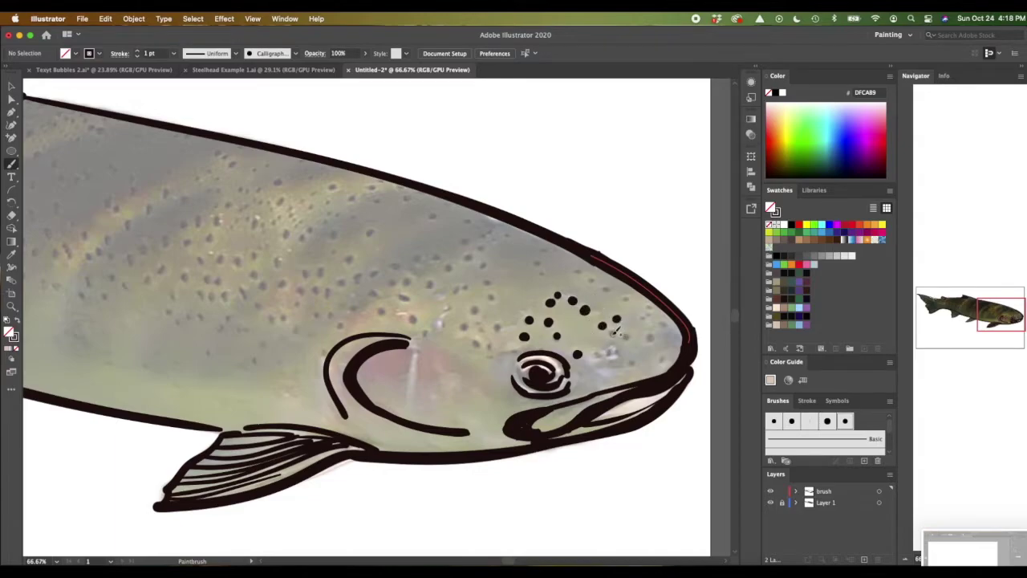
# Dot black spots across the snout and darken the nostril in front of the eye
pyautogui.click(627, 337)
pyautogui.click(618, 353)
pyautogui.click(608, 355)
pyautogui.moveTo(613, 351)
pyautogui.mouseDown()
pyautogui.moveTo(607, 356)
pyautogui.moveTo(616, 356)
pyautogui.mouseUp()
pyautogui.click(634, 361)
pyautogui.click(650, 337)
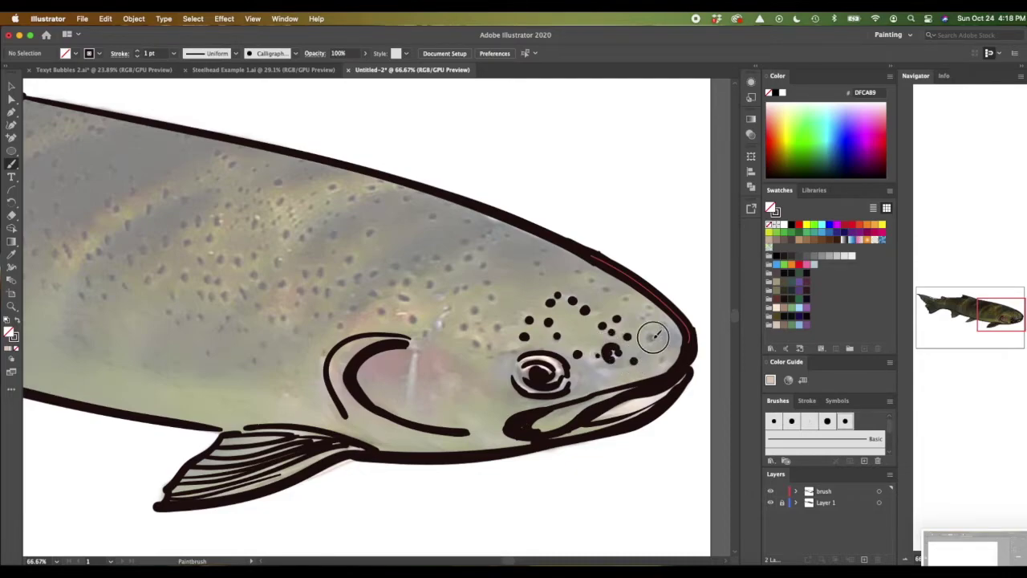
pyautogui.click(662, 359)
pyautogui.click(646, 316)
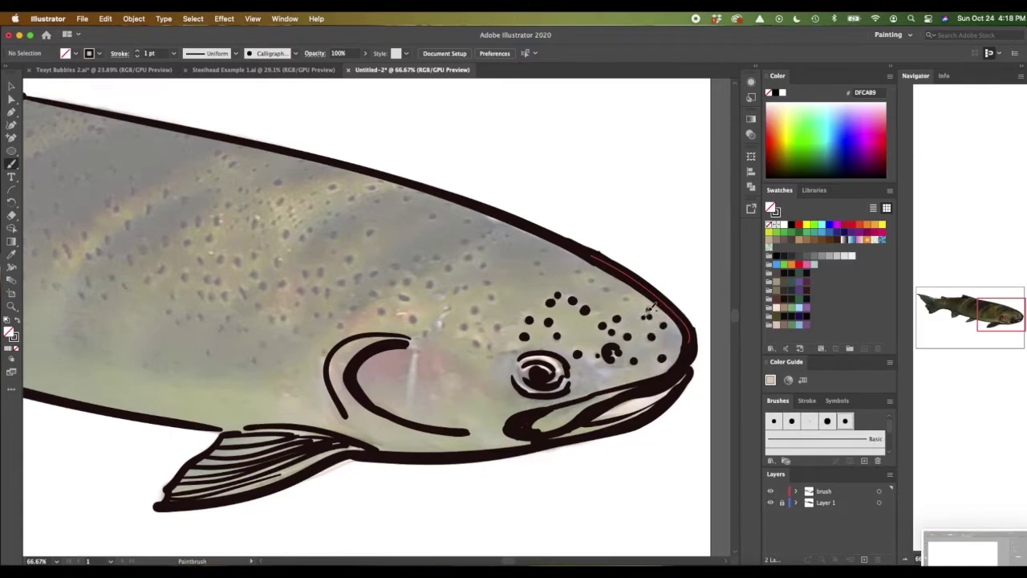
# Add an upper lip line, a curve around the mouth corner and wavy contour lines across the top of the head
pyautogui.moveTo(666, 315)
pyautogui.mouseDown()
pyautogui.moveTo(680, 345)
pyautogui.moveTo(658, 365)
pyautogui.moveTo(591, 383)
pyautogui.mouseUp()
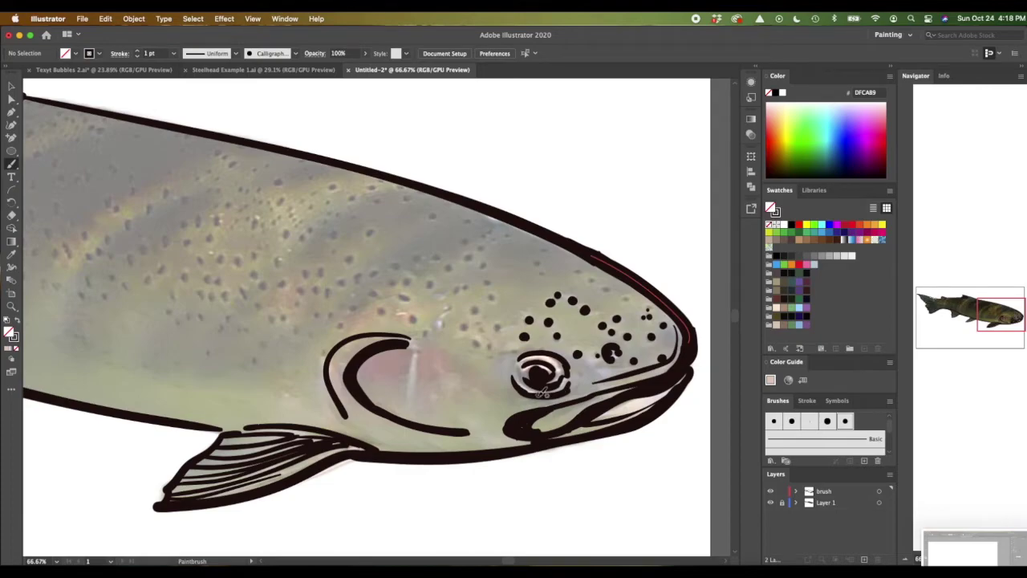
pyautogui.moveTo(530, 406)
pyautogui.mouseDown()
pyautogui.moveTo(498, 428)
pyautogui.moveTo(521, 435)
pyautogui.mouseUp()
pyautogui.moveTo(507, 324)
pyautogui.mouseDown()
pyautogui.moveTo(526, 301)
pyautogui.moveTo(607, 275)
pyautogui.mouseUp()
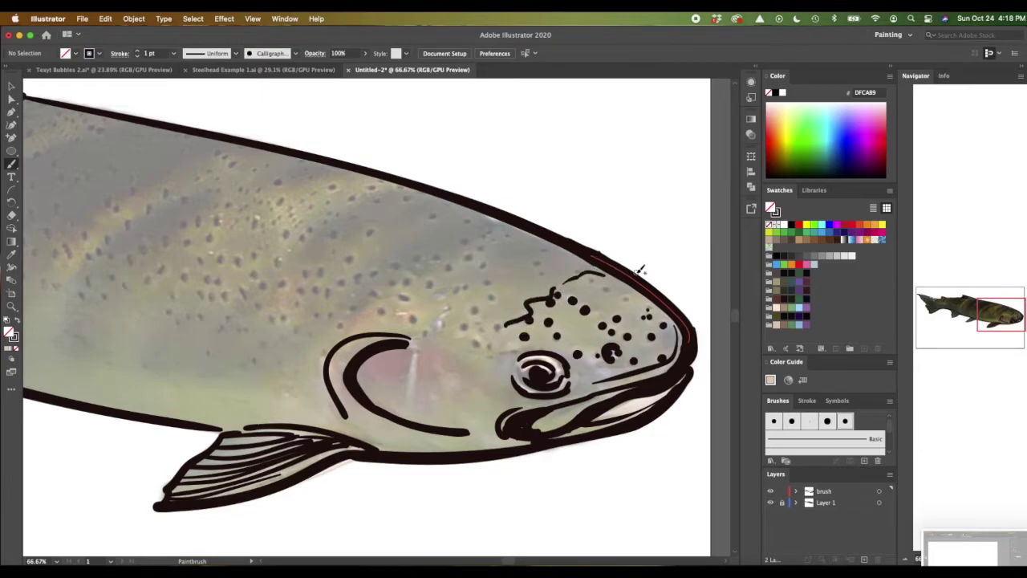
pyautogui.moveTo(503, 281)
pyautogui.mouseDown()
pyautogui.moveTo(454, 289)
pyautogui.moveTo(440, 328)
pyautogui.mouseUp()
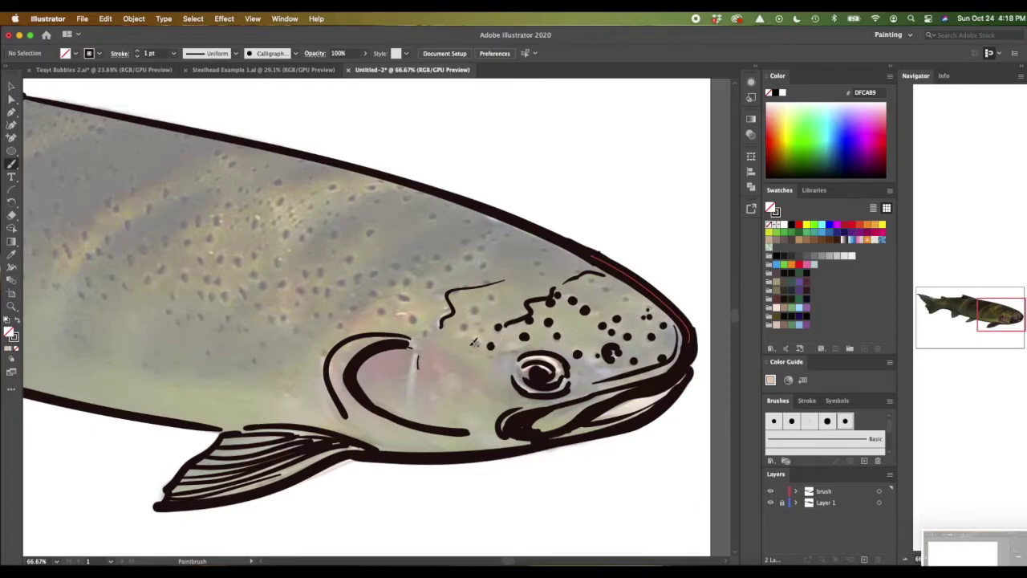
# Dot black spots on the area behind the eye, between the two wavy head lines
pyautogui.click(477, 343)
pyautogui.click(489, 341)
pyautogui.click(482, 330)
pyautogui.click(465, 324)
pyautogui.click(473, 310)
pyautogui.click(492, 295)
pyautogui.click(487, 282)
# Dot black spots along the forehead just below the head's upper outline
pyautogui.click(544, 273)
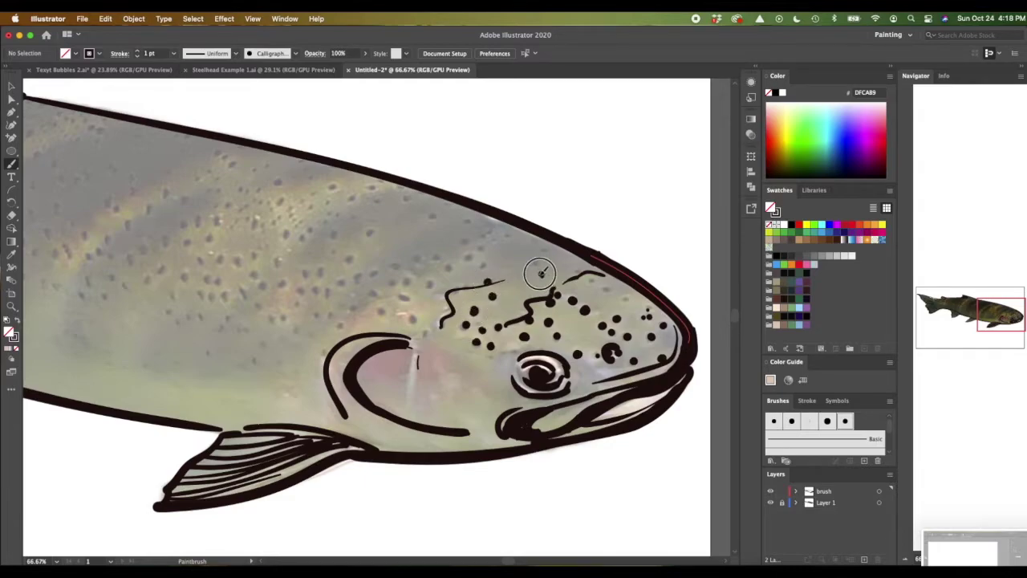
pyautogui.click(538, 262)
pyautogui.click(544, 247)
pyautogui.click(608, 290)
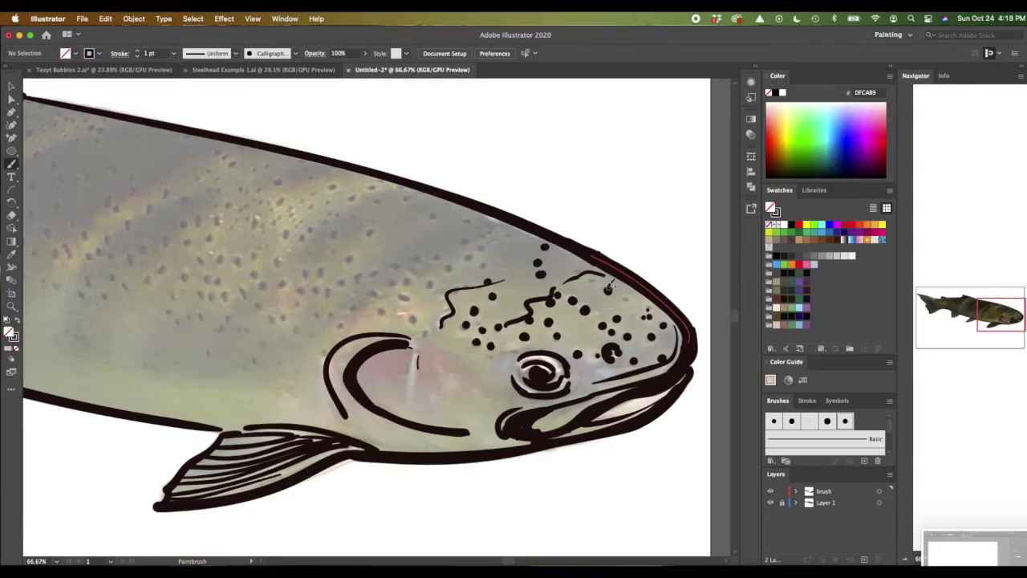
pyautogui.click(582, 271)
pyautogui.click(625, 299)
# Add spots above the gill cover and draw a curved line down to the gill cover's outer edge
pyautogui.click(413, 317)
pyautogui.click(403, 297)
pyautogui.moveTo(396, 299)
pyautogui.mouseDown()
pyautogui.moveTo(349, 318)
pyautogui.moveTo(335, 363)
pyautogui.mouseUp()
pyautogui.click(406, 283)
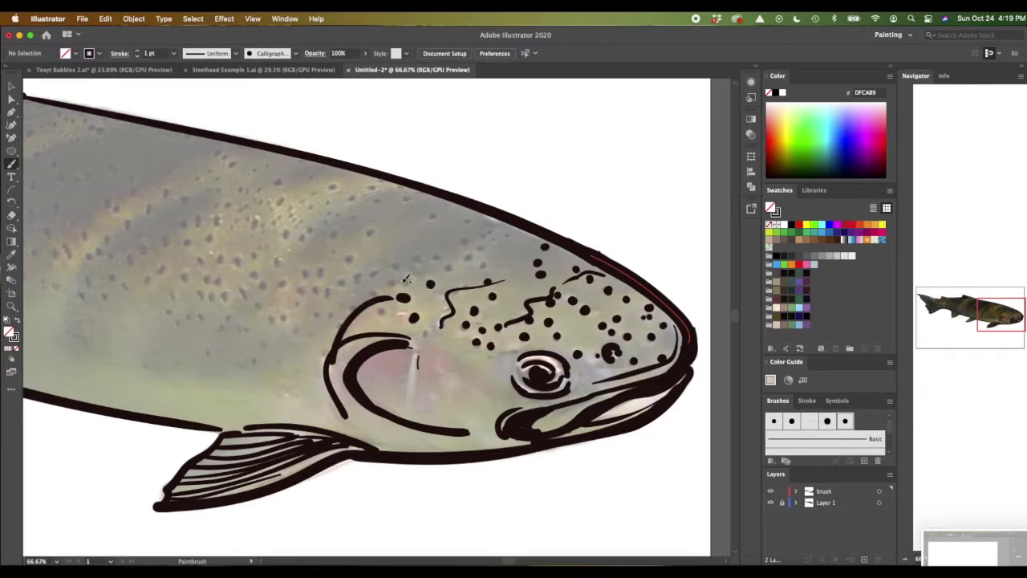
# Dot a band of black spots on the body running backward from above the gill cover
pyautogui.click(395, 283)
pyautogui.click(375, 273)
pyautogui.click(371, 290)
pyautogui.click(360, 275)
pyautogui.click(341, 281)
pyautogui.click(350, 260)
pyautogui.click(322, 272)
pyautogui.click(305, 276)
pyautogui.click(301, 288)
pyautogui.click(282, 284)
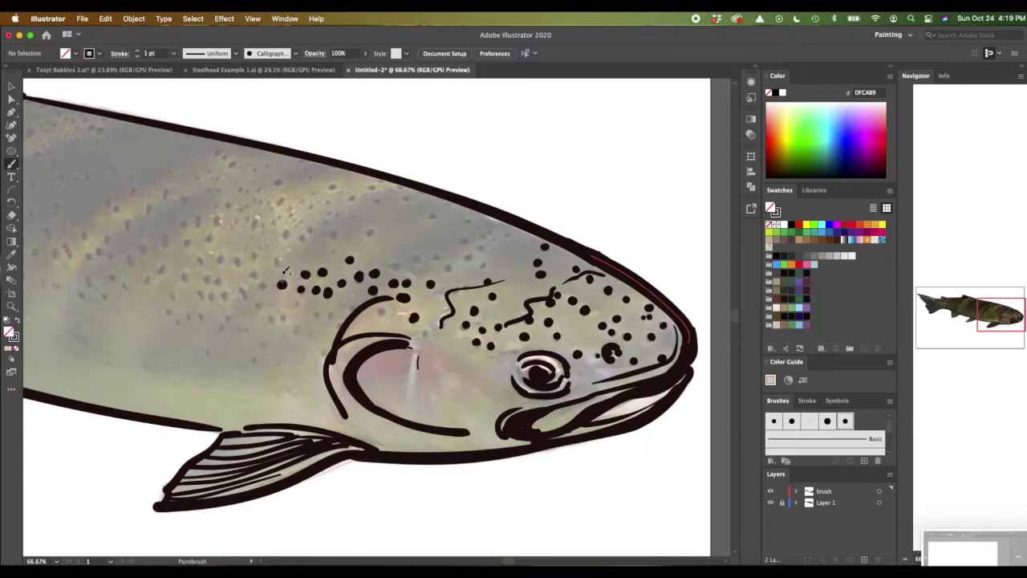
# Dot more black spots above and below the band of spots behind the gill cover
pyautogui.click(286, 233)
pyautogui.click(301, 237)
pyautogui.click(333, 233)
pyautogui.click(369, 232)
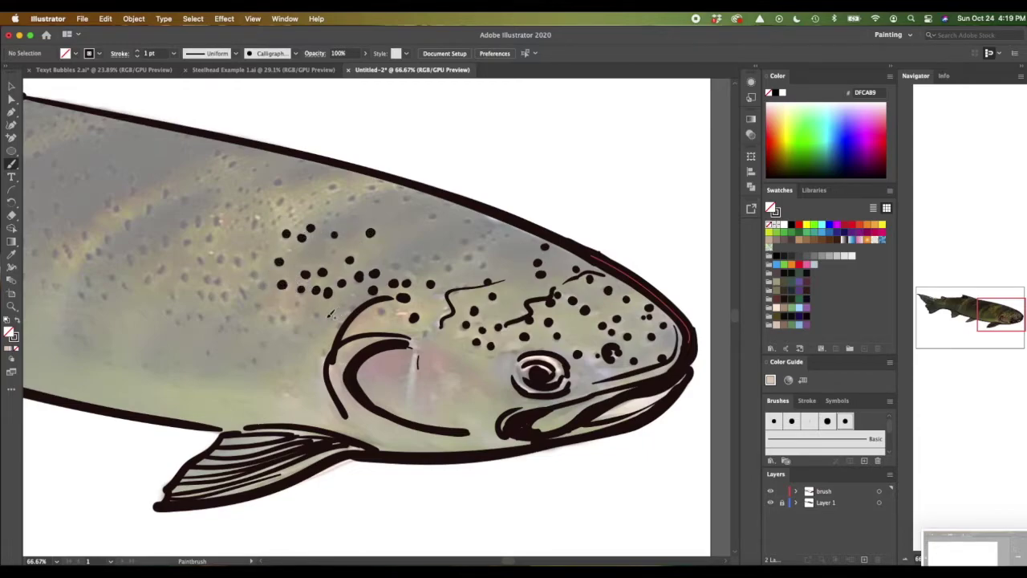
pyautogui.click(315, 315)
pyautogui.click(330, 316)
pyautogui.click(349, 307)
pyautogui.click(383, 311)
# Thicken the gill cover's outer curve and add a stroke at the mouth corner
pyautogui.moveTo(392, 296)
pyautogui.mouseDown()
pyautogui.moveTo(350, 319)
pyautogui.moveTo(329, 353)
pyautogui.moveTo(325, 386)
pyautogui.moveTo(343, 402)
pyautogui.mouseUp()
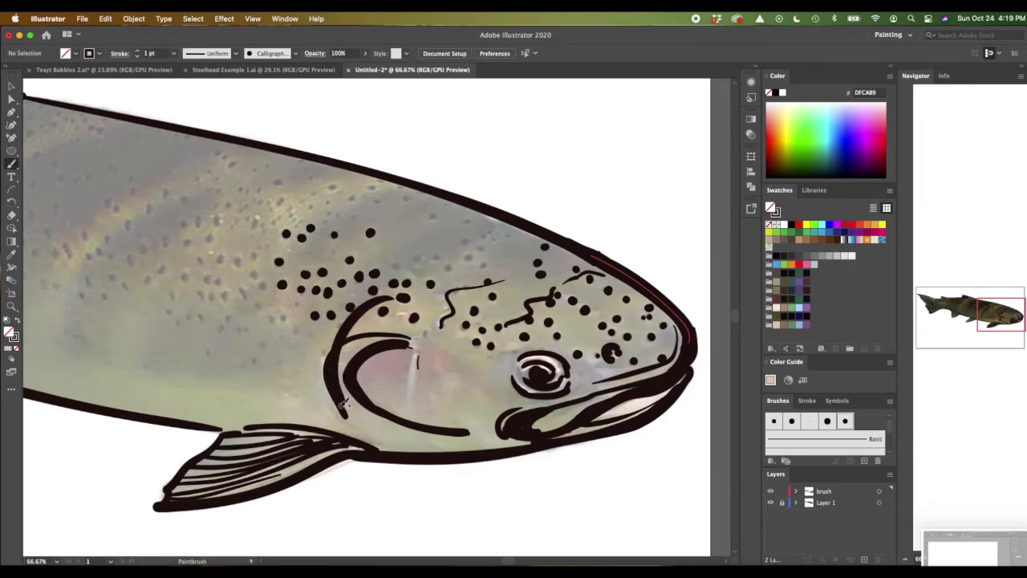
pyautogui.moveTo(348, 346)
pyautogui.mouseDown()
pyautogui.moveTo(329, 360)
pyautogui.moveTo(331, 393)
pyautogui.moveTo(349, 415)
pyautogui.mouseUp()
pyautogui.moveTo(509, 426); pyautogui.dragTo(562, 433)
# Extend the black spots from the gill cover's outer edge farther back along the side of the body
pyautogui.click(323, 351)
pyautogui.click(310, 332)
pyautogui.click(295, 330)
pyautogui.click(284, 318)
pyautogui.click(296, 304)
pyautogui.click(271, 318)
pyautogui.click(258, 303)
pyautogui.click(255, 273)
pyautogui.click(240, 259)
pyautogui.click(220, 257)
pyautogui.click(218, 278)
pyautogui.click(226, 295)
pyautogui.click(214, 294)
pyautogui.click(208, 278)
pyautogui.click(201, 259)
pyautogui.click(210, 237)
pyautogui.click(201, 292)
# Dot black spots over the nape, between the gill cover and the back outline
pyautogui.click(462, 242)
pyautogui.click(467, 255)
pyautogui.click(448, 265)
pyautogui.click(434, 256)
pyautogui.click(418, 255)
pyautogui.click(397, 264)
pyautogui.click(483, 263)
pyautogui.click(479, 247)
pyautogui.click(480, 233)
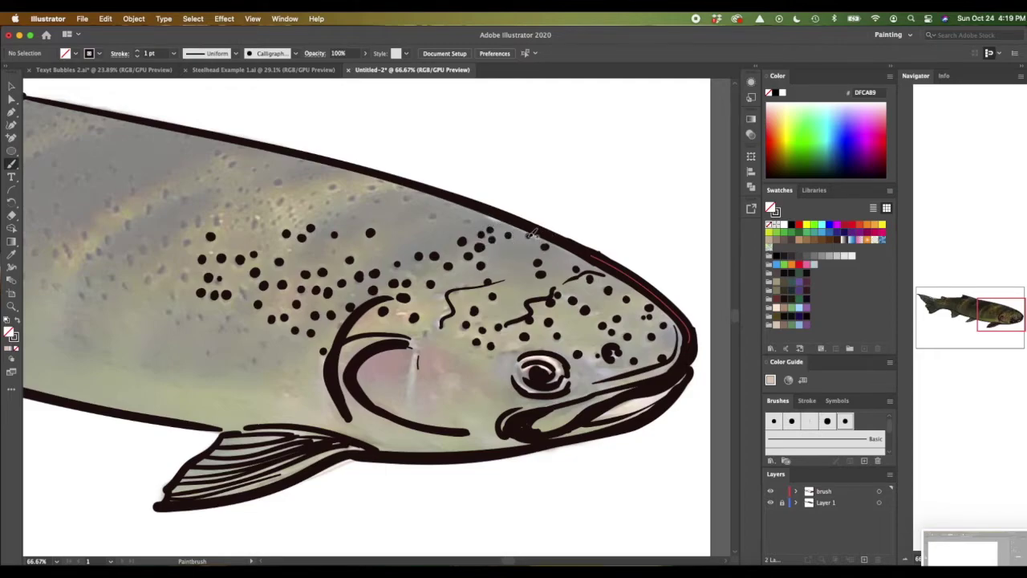
# Add small spots just behind the eye and reinforce the lower edge of the gill cover
pyautogui.click(491, 350)
pyautogui.click(504, 351)
pyautogui.click(514, 351)
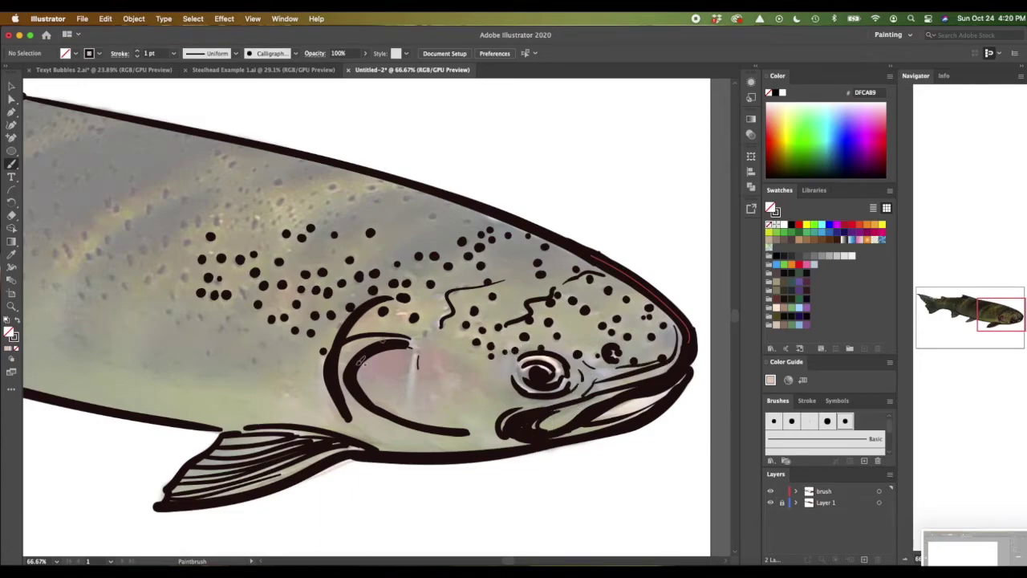
pyautogui.moveTo(351, 419); pyautogui.dragTo(449, 429)
# Draw the dorsal fin's base and rays, and sweep a long thin lateral line along the middle of the body
pyautogui.hscroll(-10, 451, 430)
pyautogui.scroll(3, 451, 430)
pyautogui.moveTo(255, 175)
pyautogui.mouseDown()
pyautogui.moveTo(166, 154)
pyautogui.moveTo(255, 173)
pyautogui.mouseUp()
pyautogui.moveTo(143, 191)
pyautogui.mouseDown()
pyautogui.moveTo(243, 207)
pyautogui.moveTo(201, 197)
pyautogui.moveTo(233, 202)
pyautogui.mouseUp()
pyautogui.moveTo(87, 339); pyautogui.dragTo(703, 516)
pyautogui.hscroll(-10, 703, 516)
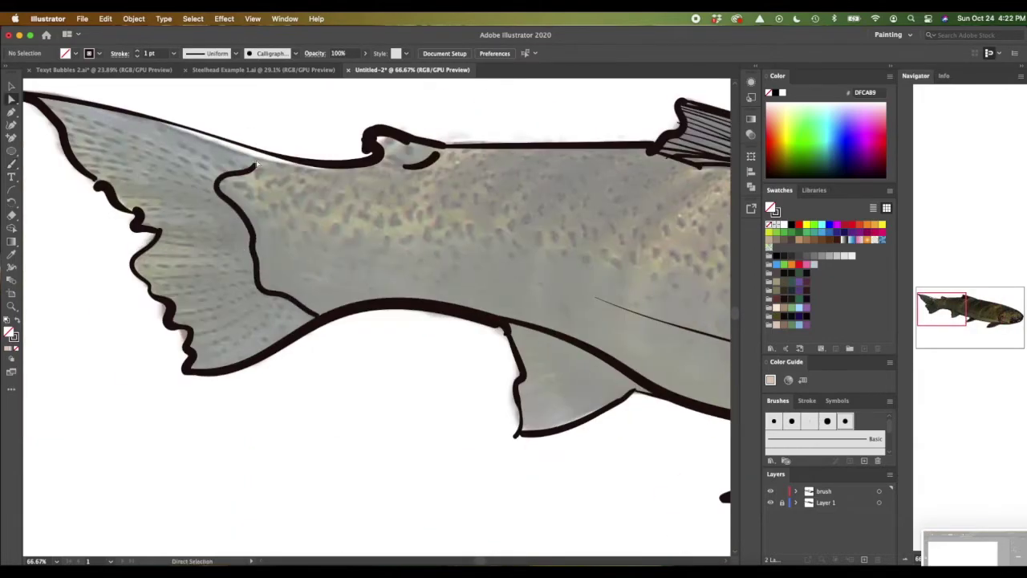
# Draw the fin rays across the whole tail fin, from the lower lobe up to the upper tip
pyautogui.press('a')
pyautogui.click(81, 94)
pyautogui.hotkey('ctrl', 'shift', 'a')
pyautogui.press('b')
pyautogui.moveTo(299, 303); pyautogui.dragTo(193, 330)
pyautogui.moveTo(304, 313); pyautogui.dragTo(194, 344)
pyautogui.moveTo(264, 294)
pyautogui.mouseDown()
pyautogui.moveTo(176, 313)
pyautogui.moveTo(161, 298)
pyautogui.mouseUp()
pyautogui.moveTo(247, 273); pyautogui.dragTo(146, 278)
pyautogui.moveTo(252, 255); pyautogui.dragTo(132, 261)
pyautogui.moveTo(249, 238); pyautogui.dragTo(161, 229)
pyautogui.moveTo(236, 222); pyautogui.dragTo(115, 210)
pyautogui.moveTo(225, 206)
pyautogui.mouseDown()
pyautogui.moveTo(114, 193)
pyautogui.moveTo(92, 174)
pyautogui.mouseUp()
pyautogui.moveTo(213, 189); pyautogui.dragTo(71, 153)
pyautogui.moveTo(194, 175); pyautogui.dragTo(56, 136)
pyautogui.moveTo(210, 169)
pyautogui.mouseDown()
pyautogui.moveTo(55, 113)
pyautogui.moveTo(40, 97)
pyautogui.mouseUp()
pyautogui.moveTo(238, 142)
pyautogui.mouseDown()
pyautogui.moveTo(191, 170)
pyautogui.moveTo(191, 147)
pyautogui.moveTo(223, 213)
pyautogui.moveTo(222, 152)
pyautogui.moveTo(178, 181)
pyautogui.mouseUp()
pyautogui.moveTo(251, 161); pyautogui.dragTo(186, 172)
# Delete the adipose fin's upper outline and redraw the small fin with its lower edge
pyautogui.press('a')
pyautogui.click(368, 149)
pyautogui.press('Delete')
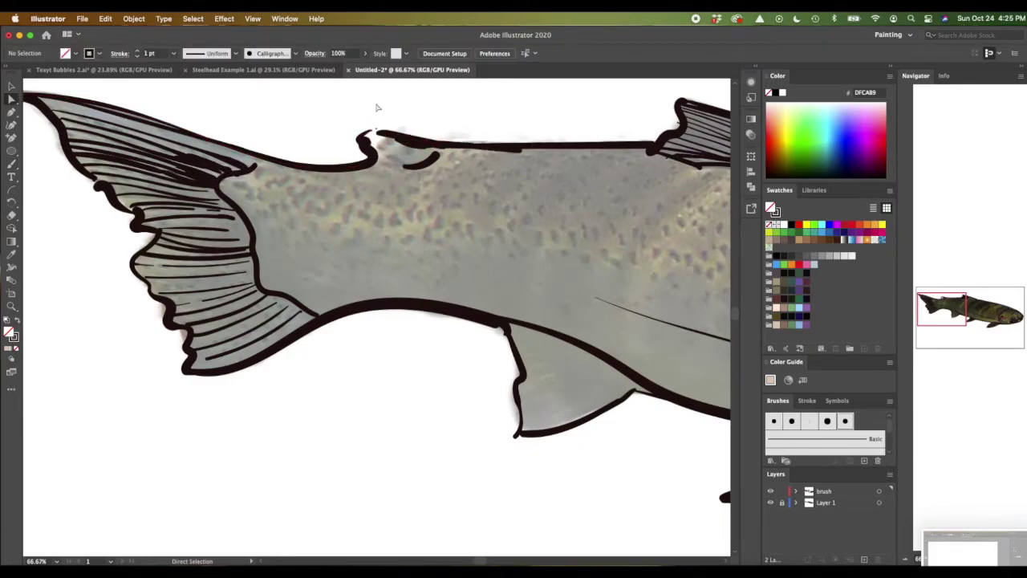
pyautogui.click(362, 152)
pyautogui.press('b')
pyautogui.moveTo(433, 157)
pyautogui.mouseDown()
pyautogui.moveTo(378, 163)
pyautogui.moveTo(368, 138)
pyautogui.mouseUp()
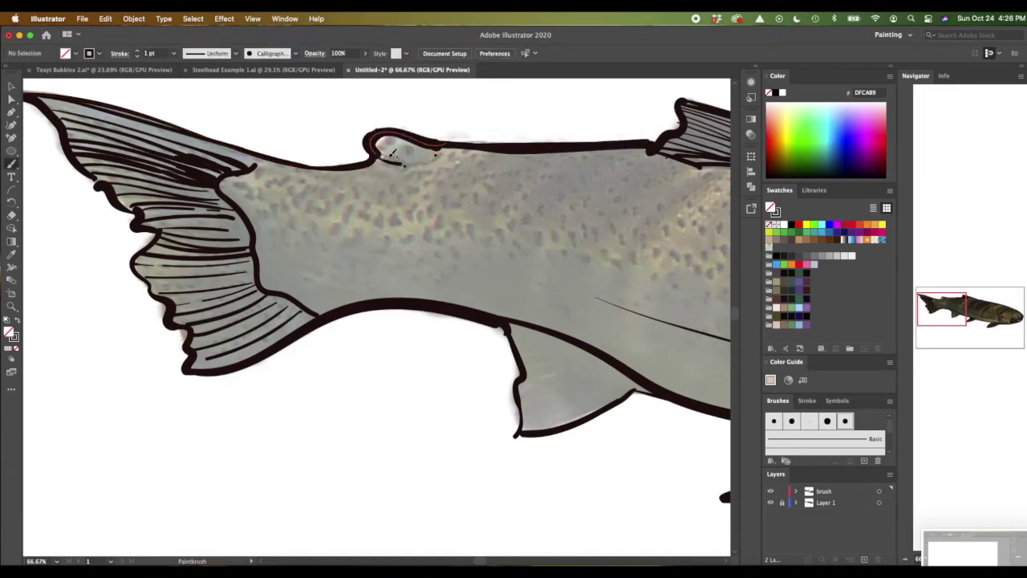
# Extend the black spots across the front half of the body, from behind the gill cover toward mid-body
pyautogui.press('super+0')
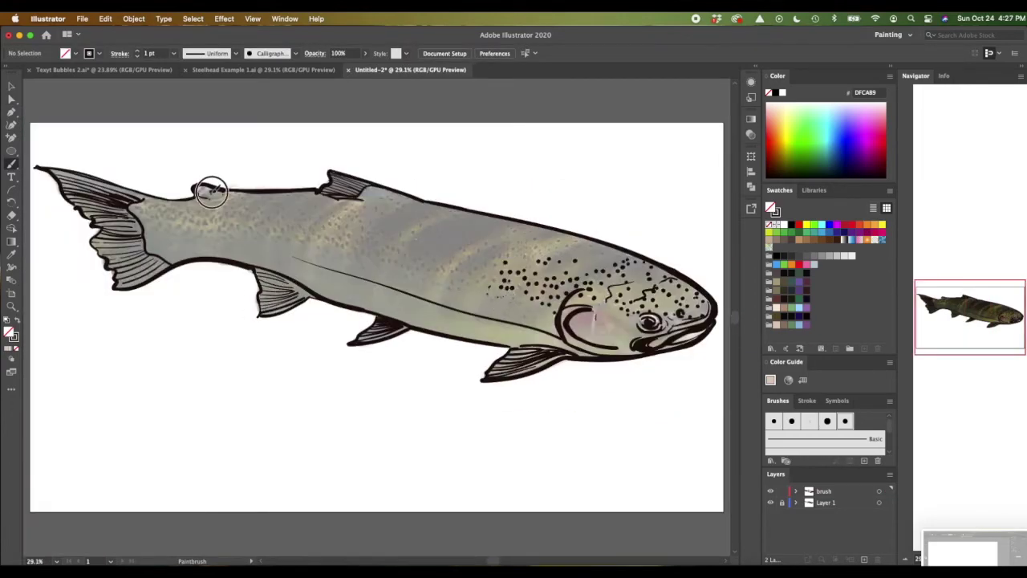
pyautogui.press('super+equal')
pyautogui.press('super+equal')
pyautogui.press('super+equal')
pyautogui.hscroll(10, 578, 237)
pyautogui.scroll(3, 577, 237)
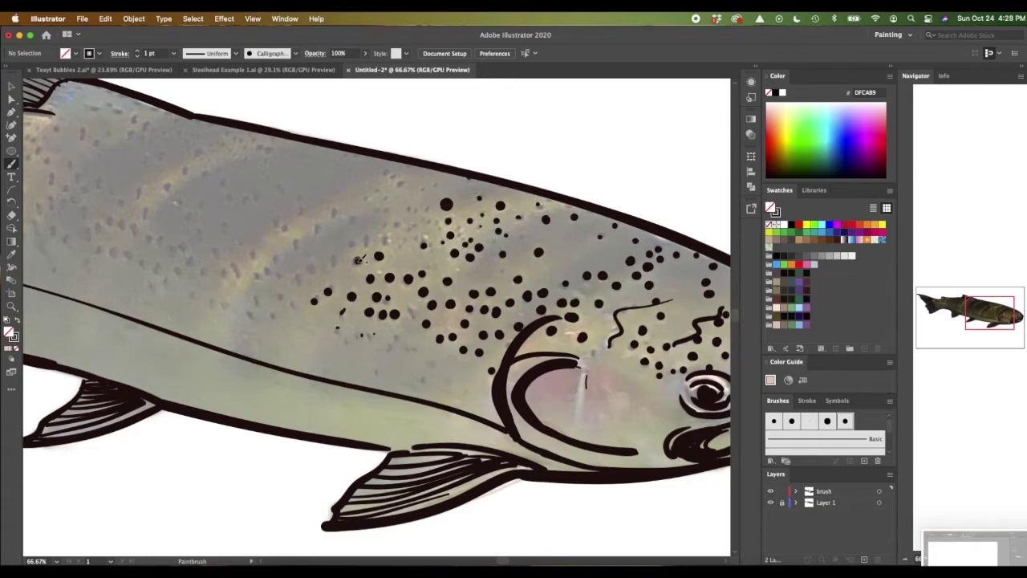
pyautogui.click(272, 276)
pyautogui.click(301, 209)
pyautogui.click(296, 243)
pyautogui.click(428, 369)
pyautogui.click(415, 345)
pyautogui.click(505, 270)
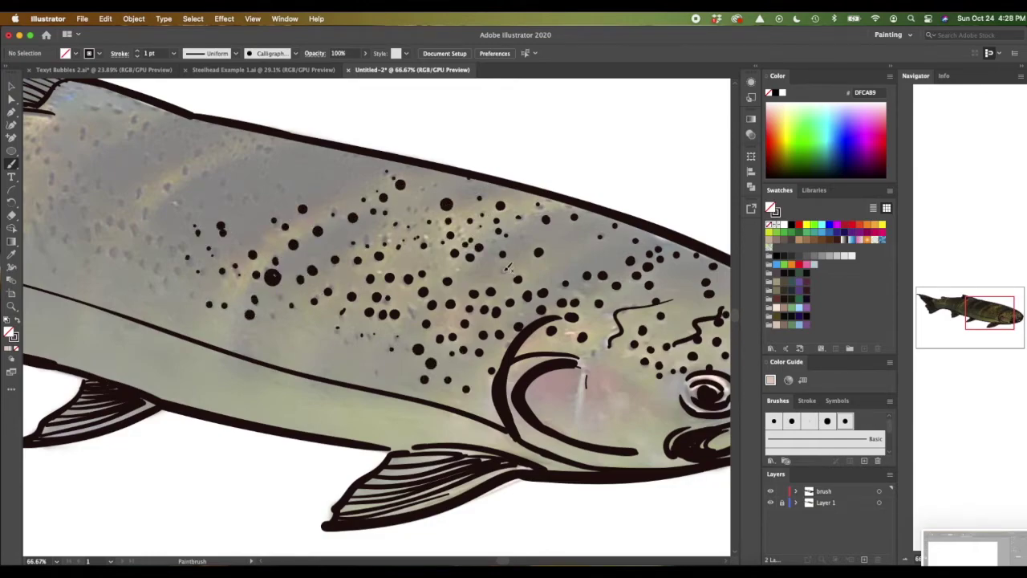
# Dot black spots across the mid-body above the lateral line, back toward the dorsal fin
pyautogui.click(263, 150)
pyautogui.click(184, 171)
pyautogui.click(160, 265)
pyautogui.click(154, 157)
pyautogui.click(117, 225)
pyautogui.click(86, 215)
pyautogui.click(66, 238)
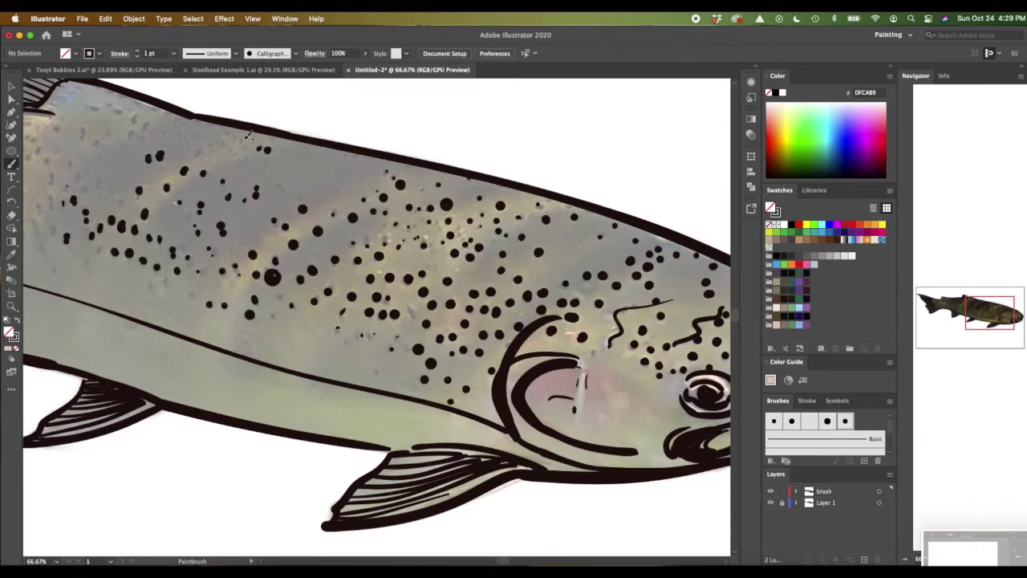
# Add spots along the upper back in front of the dorsal fin, filling gaps toward the head
pyautogui.click(162, 284)
pyautogui.click(133, 117)
pyautogui.click(223, 143)
pyautogui.click(84, 94)
pyautogui.click(104, 143)
pyautogui.click(113, 188)
pyautogui.click(516, 235)
pyautogui.click(674, 257)
pyautogui.click(128, 279)
pyautogui.click(293, 143)
# Dot black spots on the body directly beneath the dorsal fin
pyautogui.moveTo(984, 313); pyautogui.dragTo(969, 310)
pyautogui.click(310, 237)
pyautogui.click(287, 268)
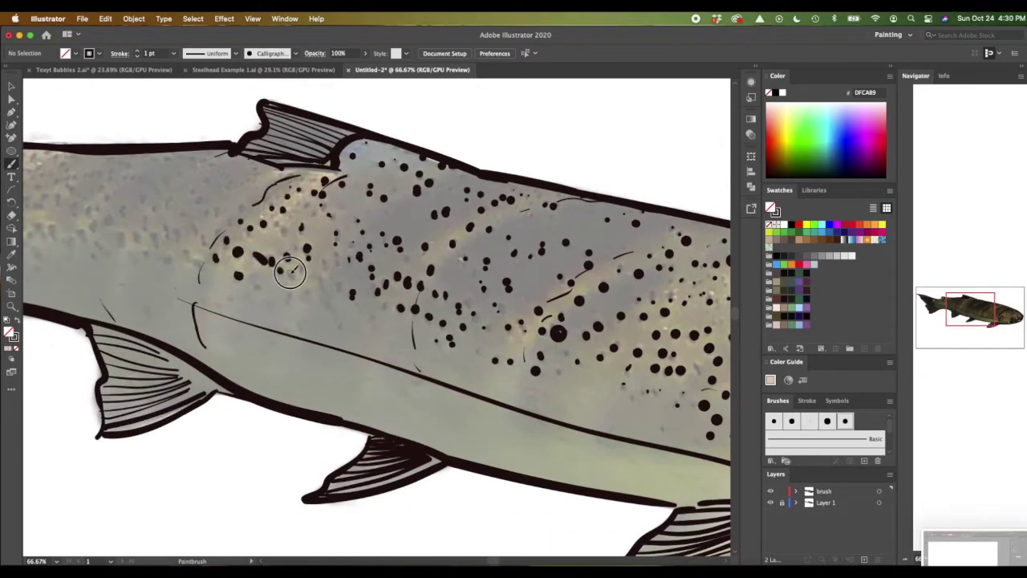
pyautogui.click(289, 298)
# Continue the black spots along the rear body between the dorsal and adipose fins
pyautogui.click(129, 241)
pyautogui.click(169, 262)
pyautogui.click(88, 232)
pyautogui.click(127, 246)
pyautogui.click(109, 177)
pyautogui.click(71, 183)
pyautogui.click(179, 170)
pyautogui.click(49, 232)
# Fill the narrow part of the body beneath the adipose fin with black spots up to the tail base
pyautogui.hscroll(-5, 45, 249)
pyautogui.scroll(2, 44, 249)
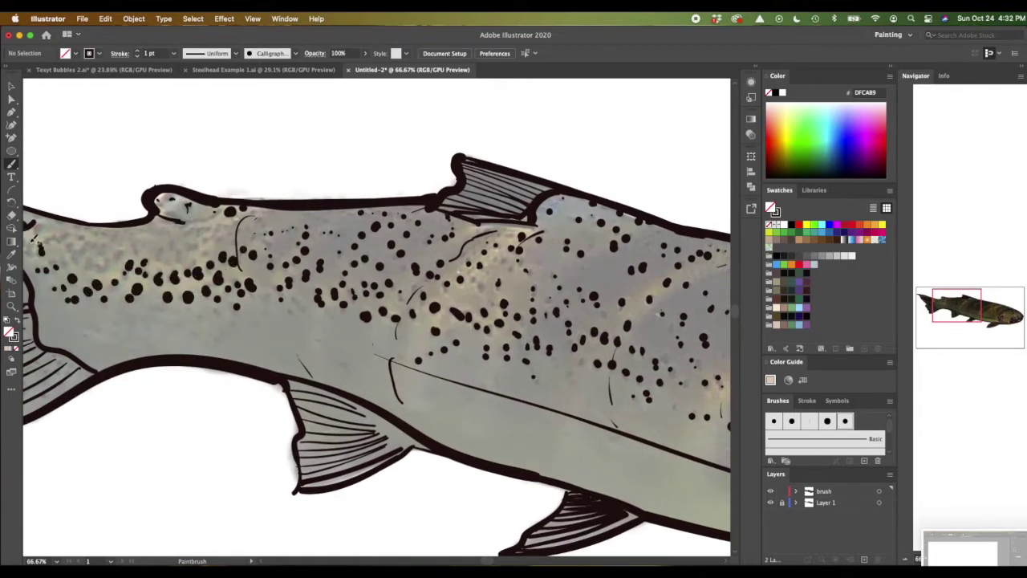
pyautogui.click(97, 264)
pyautogui.click(78, 258)
pyautogui.click(161, 253)
pyautogui.click(188, 233)
pyautogui.click(139, 248)
# Dot small black spots between the rays of the tail fin
pyautogui.hscroll(-8, 153, 241)
pyautogui.click(301, 329)
pyautogui.click(327, 386)
pyautogui.click(352, 226)
pyautogui.click(278, 179)
pyautogui.click(320, 183)
pyautogui.click(306, 260)
pyautogui.click(397, 369)
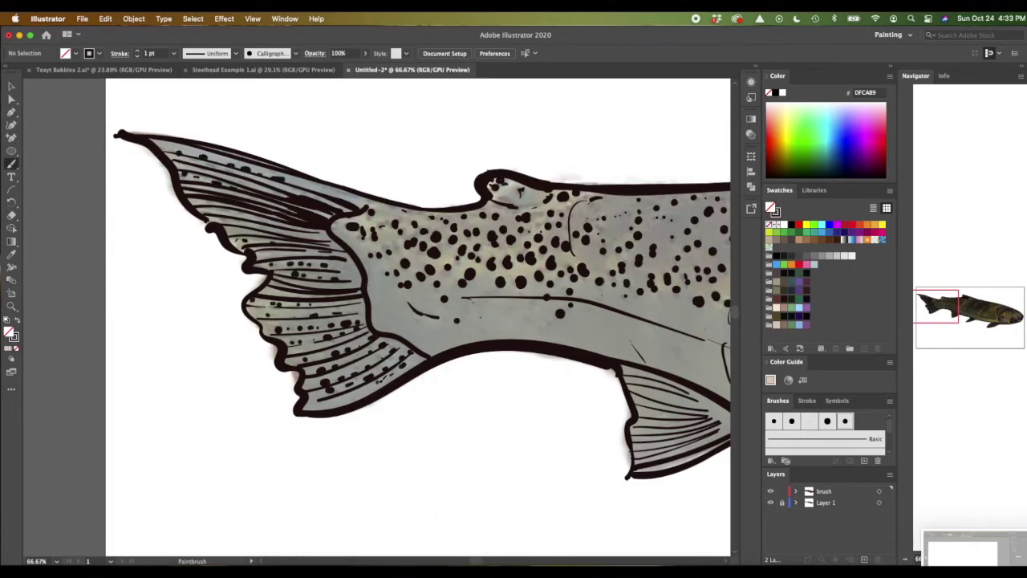
pyautogui.click(226, 210)
# Extend the lateral line toward the tail and reinforce the edges of the adipose and anal fins
pyautogui.moveTo(449, 308); pyautogui.dragTo(529, 303)
pyautogui.moveTo(479, 175); pyautogui.dragTo(514, 171)
pyautogui.moveTo(529, 305); pyautogui.dragTo(720, 347)
pyautogui.moveTo(615, 351); pyautogui.dragTo(626, 479)
pyautogui.press('super+0')
pyautogui.press('super+l')
pyautogui.click(824, 503)
pyautogui.moveTo(824, 503); pyautogui.dragTo(824, 487)
pyautogui.doubleClick(824, 502)
pyautogui.write('color')
pyautogui.press('Return')
pyautogui.hotkey('shift', 'b')
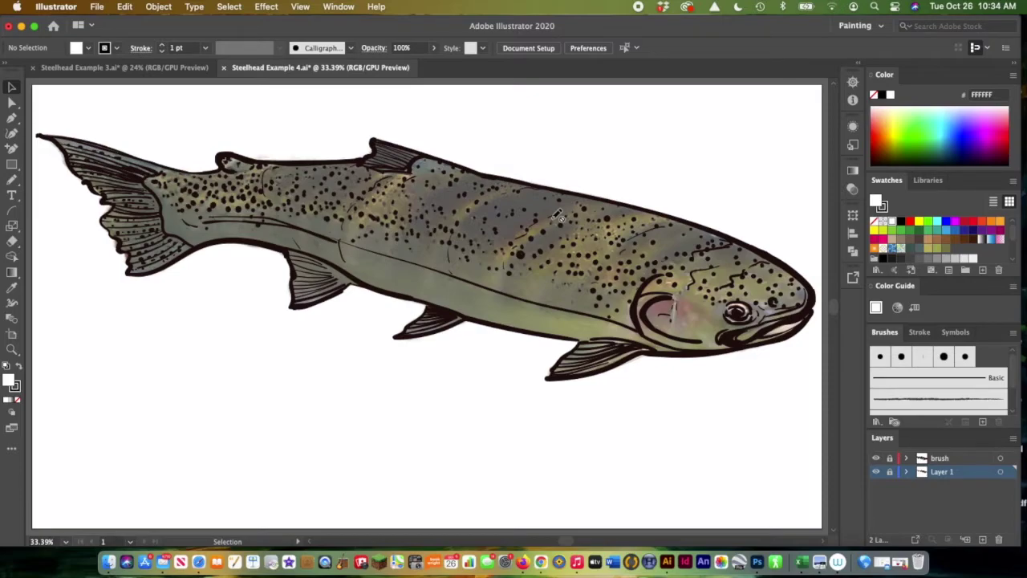
# Choose the Blob Brush tool and keep the Painting workspace
pyautogui.click(19, 188)
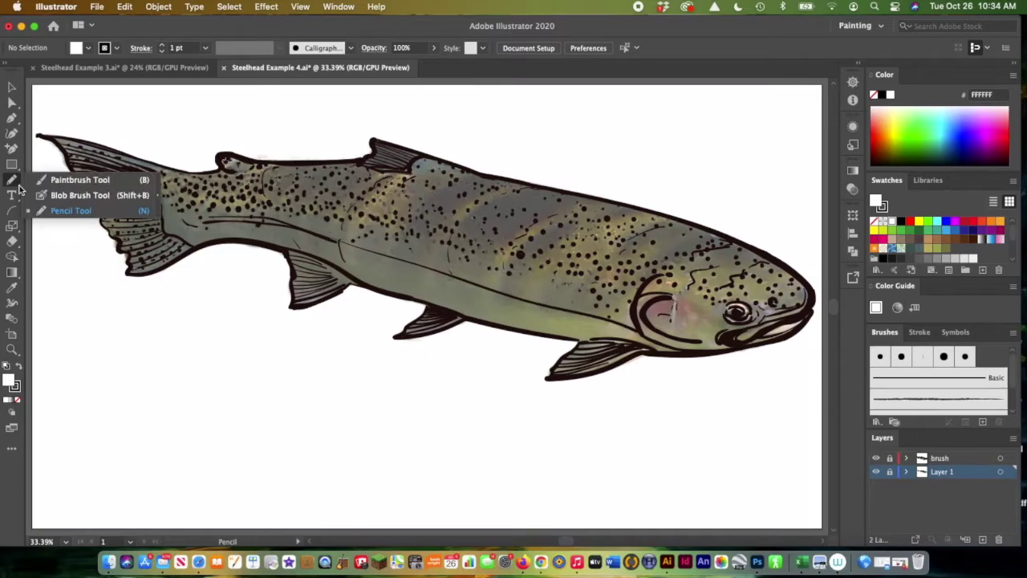
pyautogui.click(50, 197)
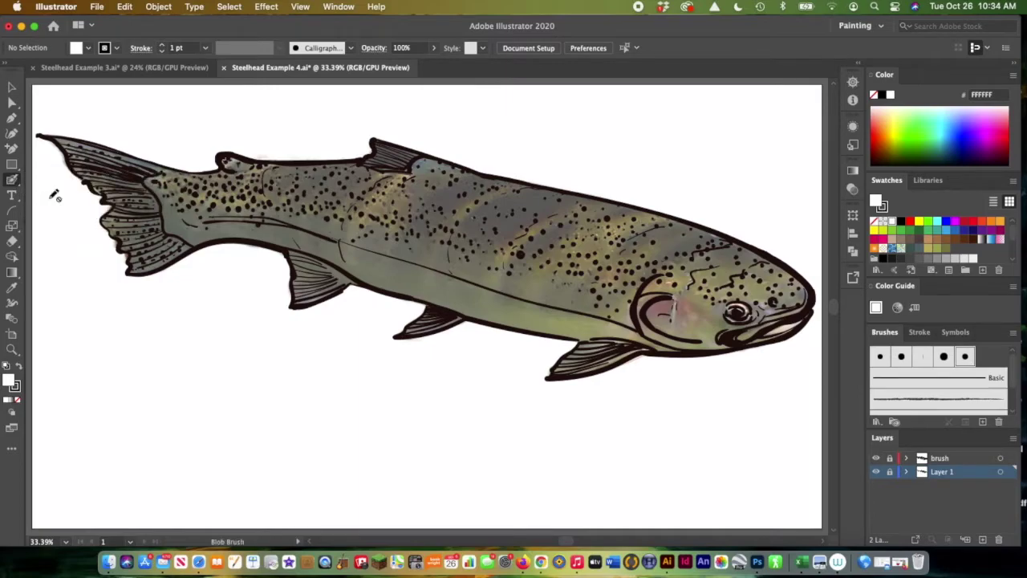
pyautogui.click(883, 27)
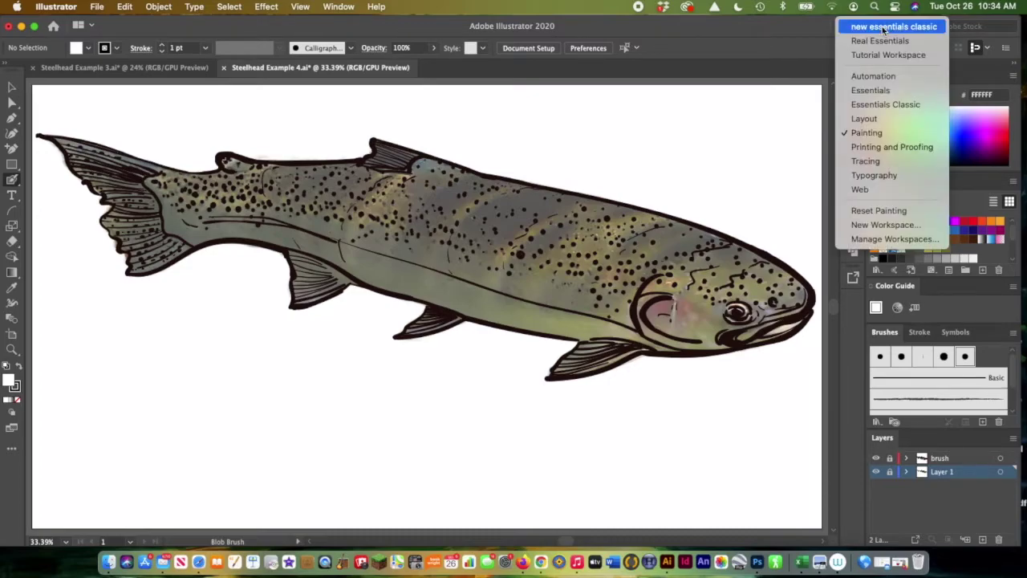
pyautogui.click(873, 134)
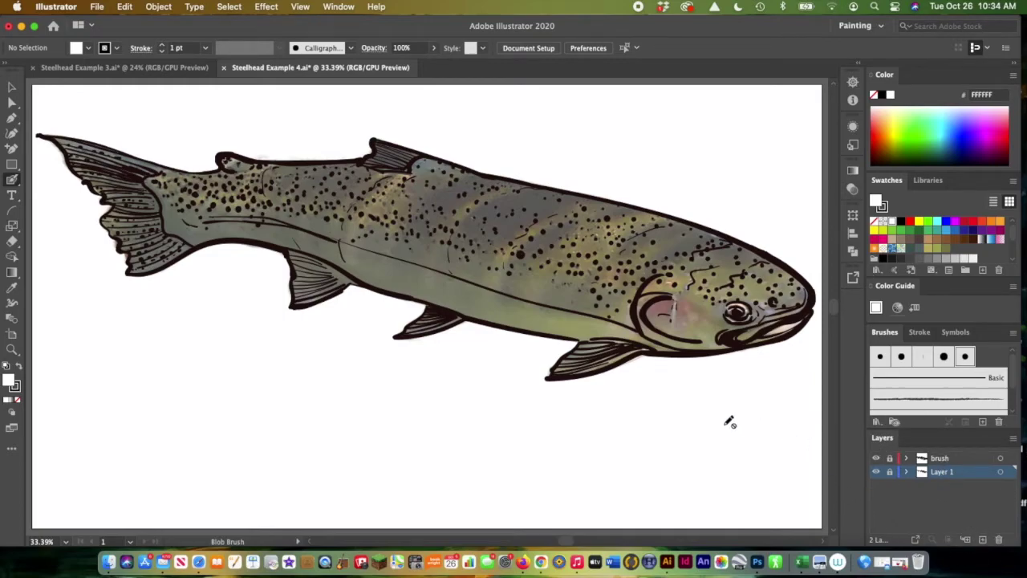
# Add a new layer between the brush layer and Layer 1, name it color, and make it the active layer
pyautogui.click(983, 539)
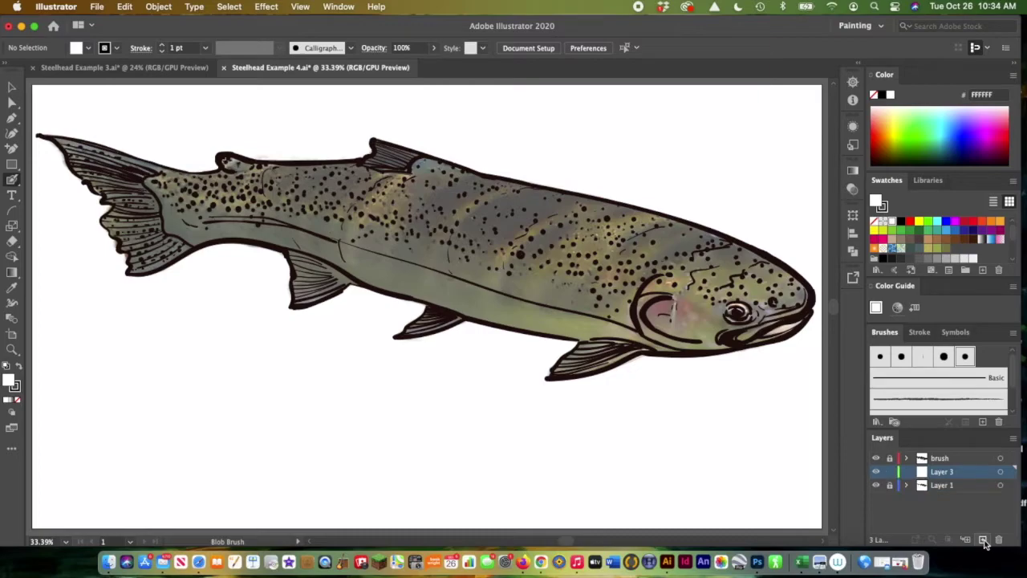
pyautogui.doubleClick(943, 473)
pyautogui.write('color')
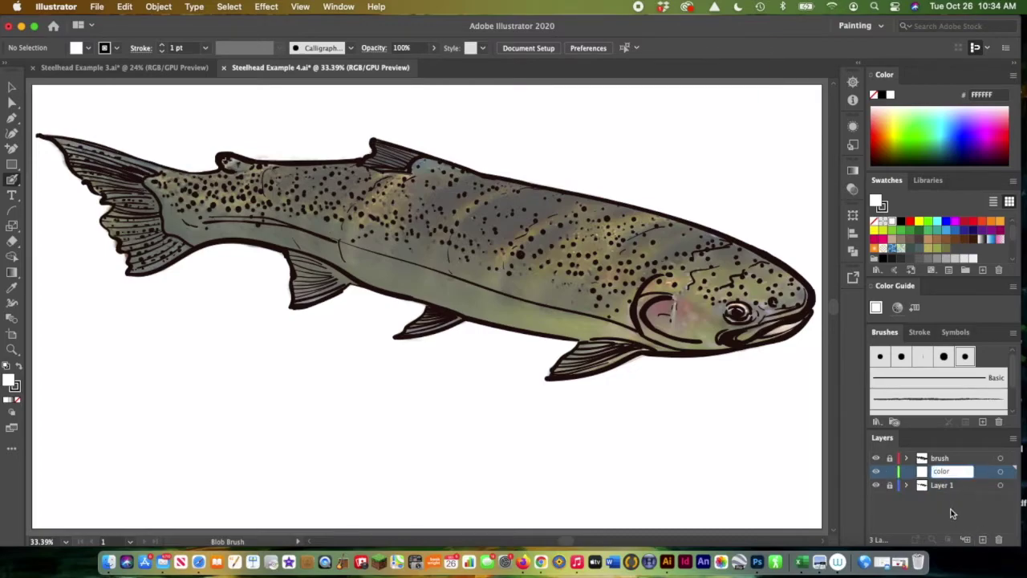
pyautogui.click(951, 512)
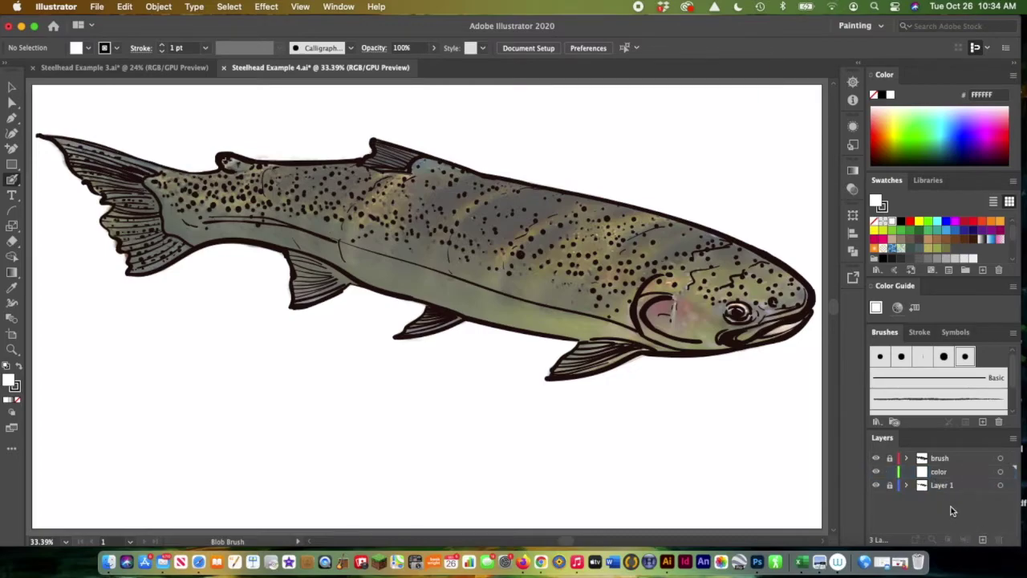
pyautogui.click(948, 473)
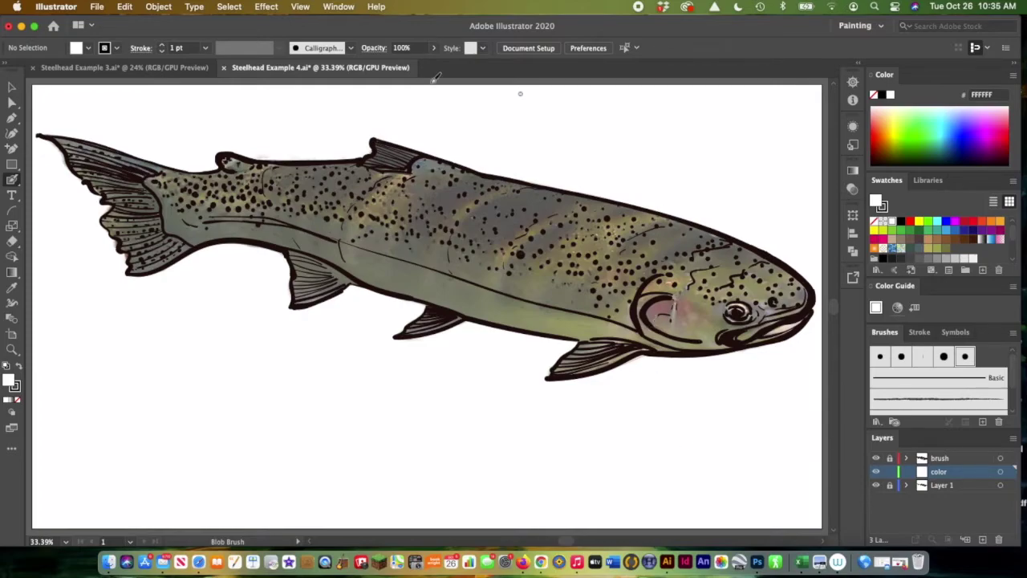
# Set the stroke to a green swatch and the fill to none
pyautogui.click(110, 49)
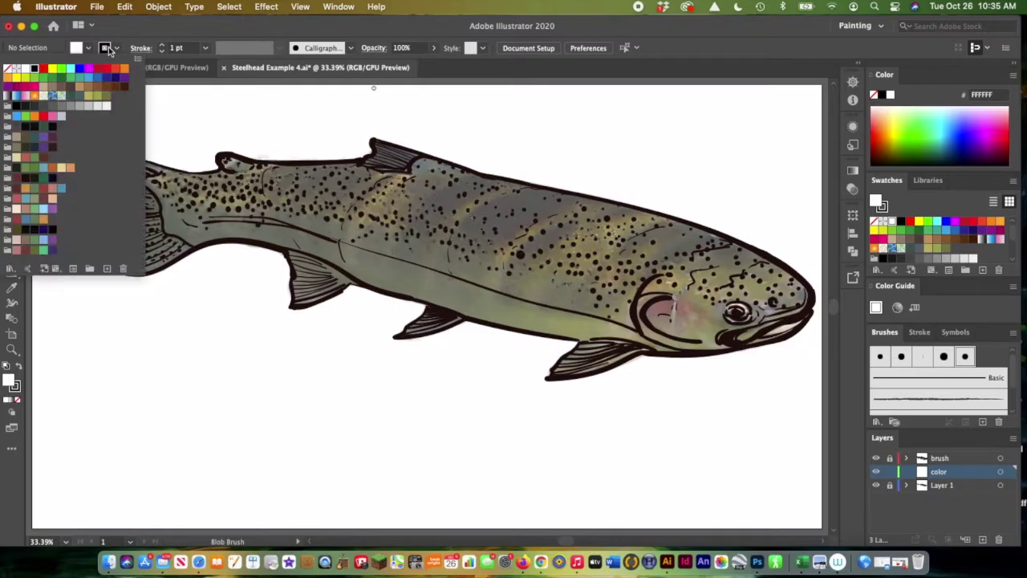
pyautogui.click(34, 158)
pyautogui.click(682, 42)
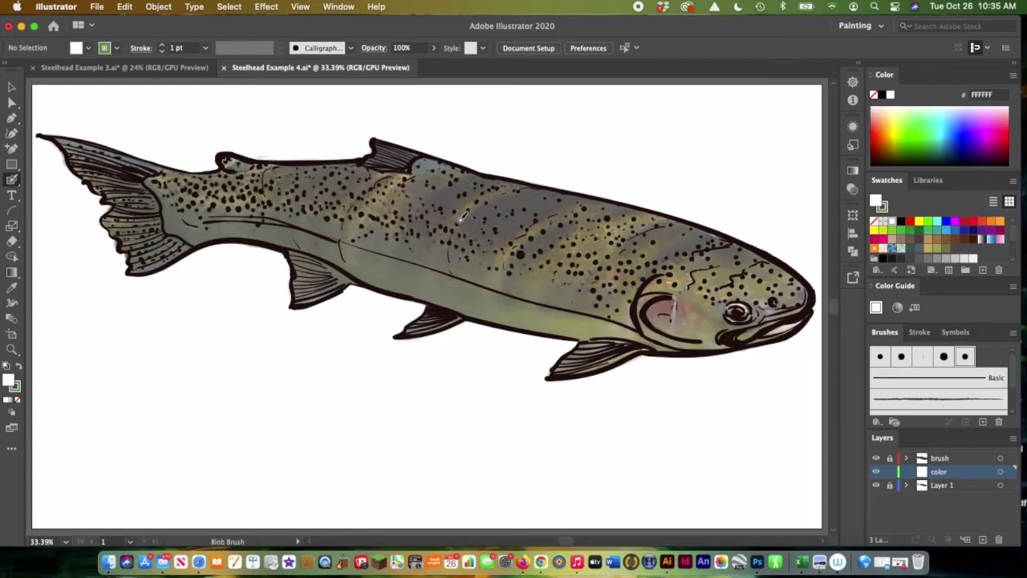
pyautogui.press('/')
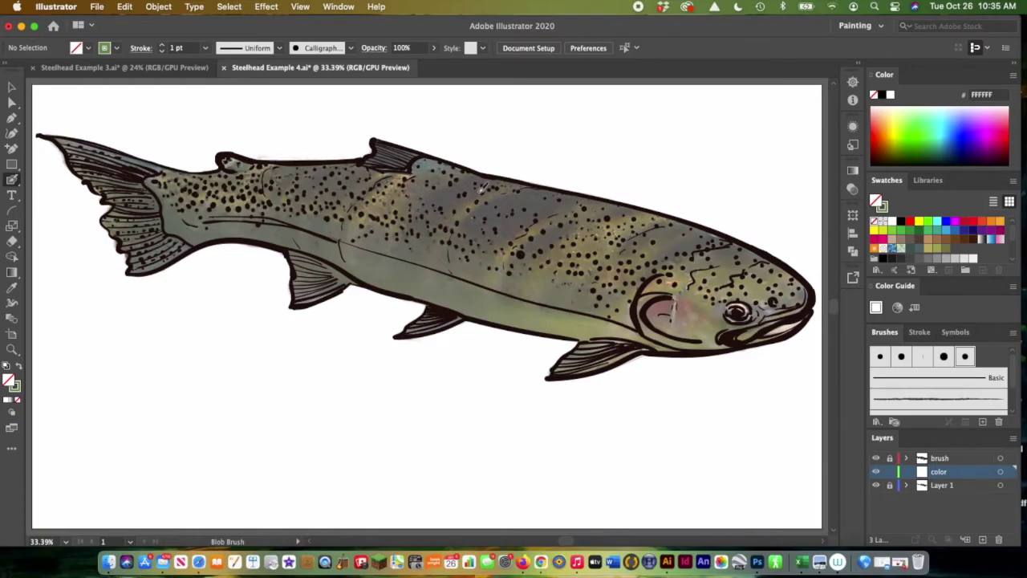
# Paint green along the fish's upper back from the head to the adipose fin, including the dorsal fin
pyautogui.moveTo(422, 167)
pyautogui.mouseDown()
pyautogui.moveTo(552, 214)
pyautogui.moveTo(673, 234)
pyautogui.moveTo(733, 260)
pyautogui.mouseUp()
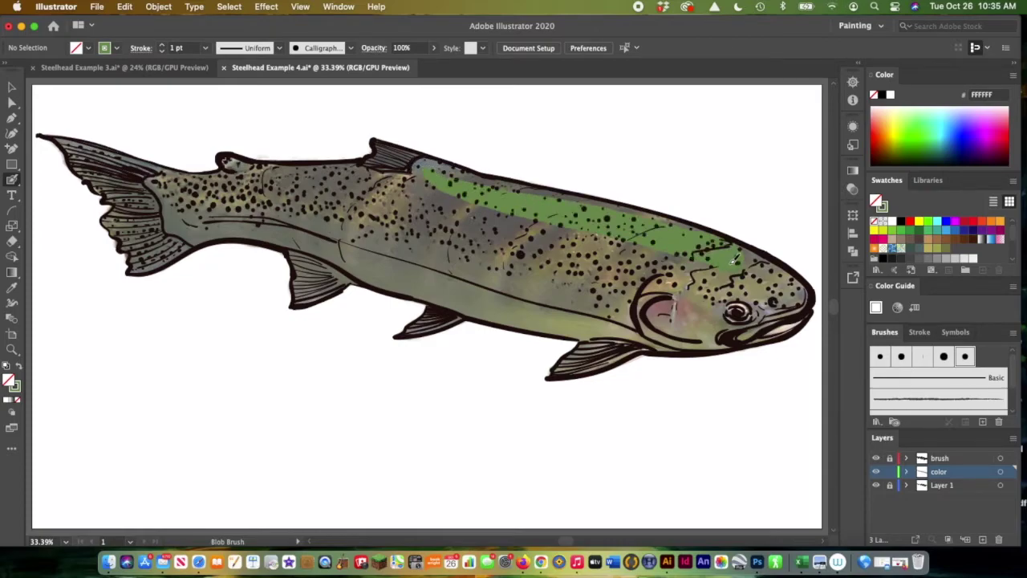
pyautogui.moveTo(411, 166)
pyautogui.mouseDown()
pyautogui.moveTo(676, 231)
pyautogui.moveTo(772, 282)
pyautogui.mouseUp()
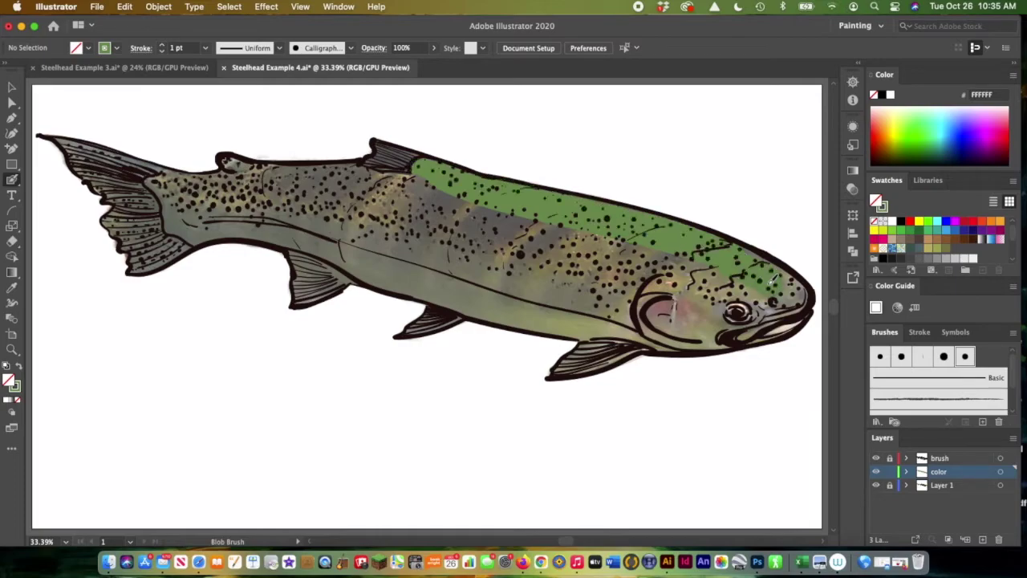
pyautogui.moveTo(438, 173)
pyautogui.mouseDown()
pyautogui.moveTo(387, 150)
pyautogui.moveTo(377, 166)
pyautogui.moveTo(257, 168)
pyautogui.mouseUp()
pyautogui.moveTo(371, 144); pyautogui.dragTo(698, 239)
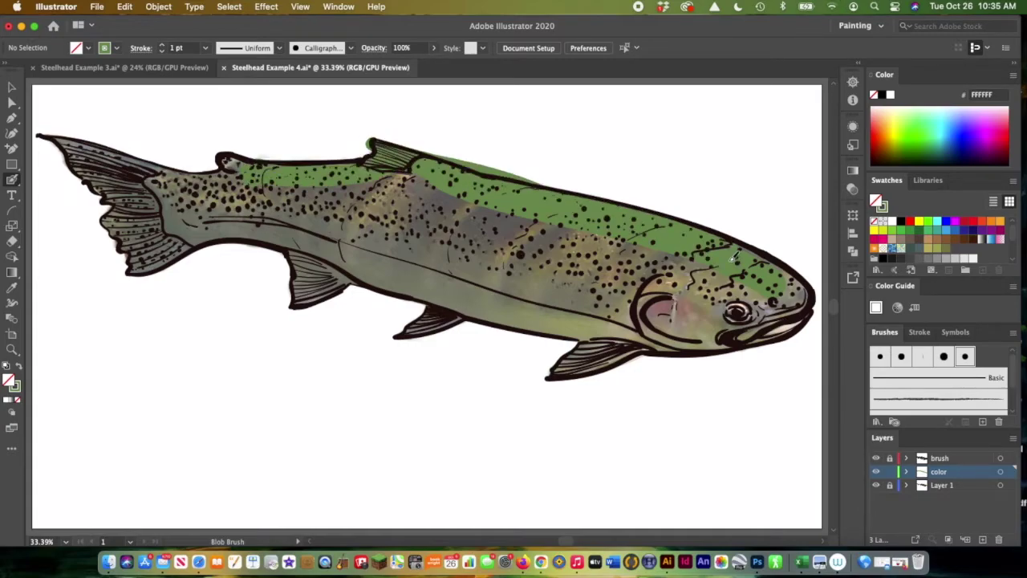
# Erase the green that spills above the back outline behind and in front of the dorsal fin
pyautogui.click(12, 239)
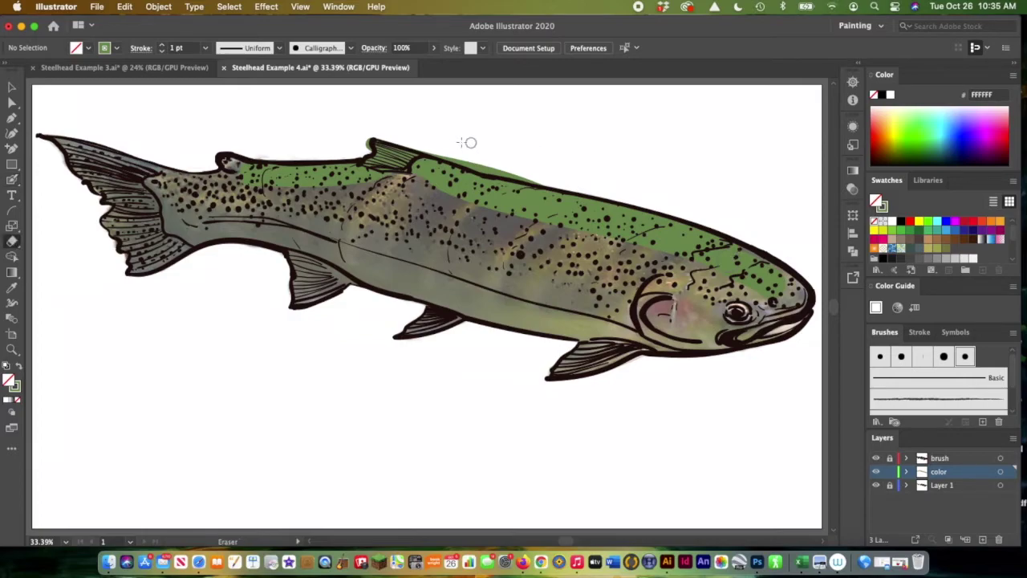
pyautogui.moveTo(439, 146)
pyautogui.mouseDown()
pyautogui.moveTo(547, 182)
pyautogui.moveTo(415, 145)
pyautogui.mouseUp()
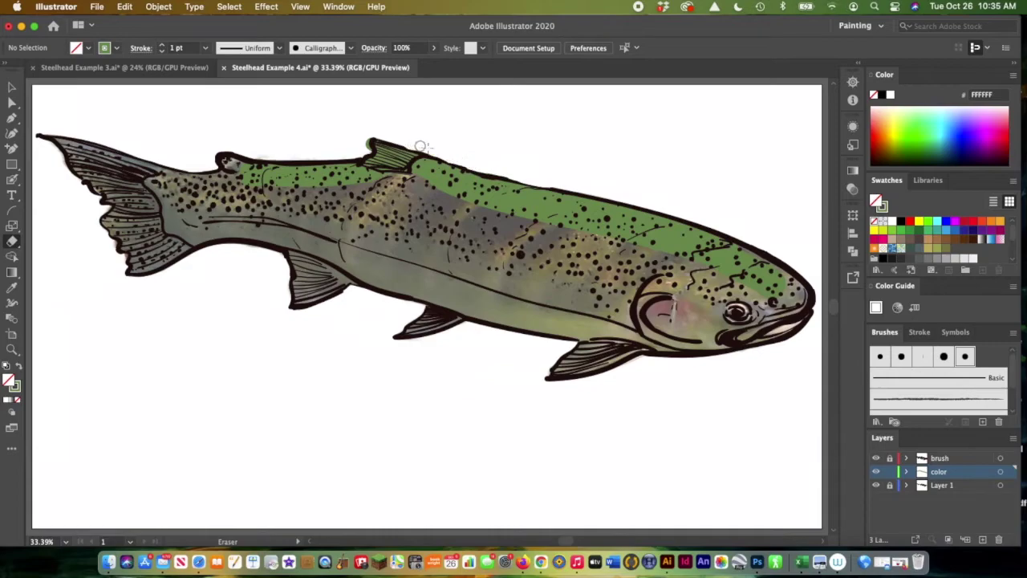
pyautogui.moveTo(518, 177); pyautogui.dragTo(620, 199)
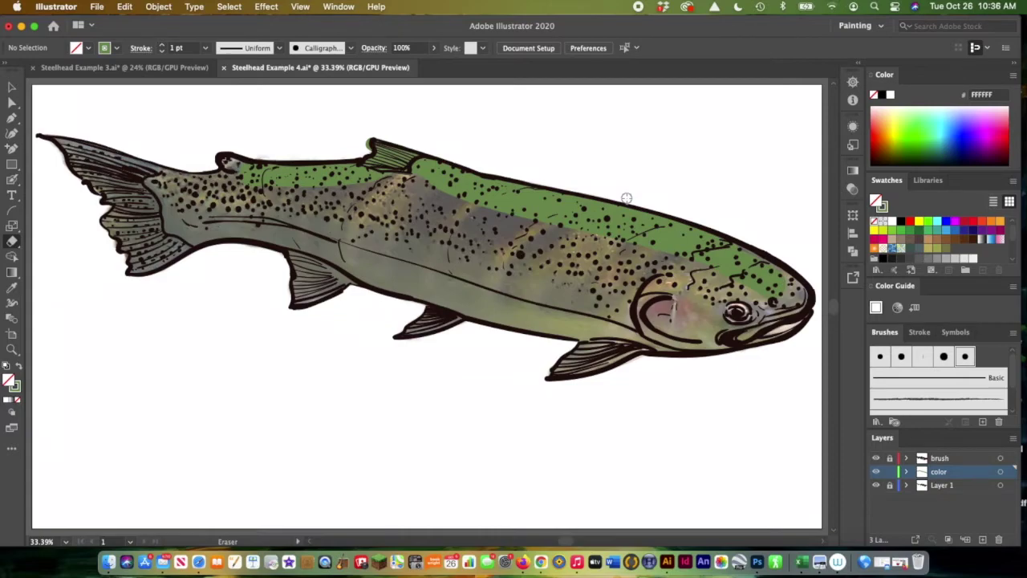
# Paint the rest of the body, head, lower fins and tail solid green with the Blob Brush
pyautogui.click(12, 179)
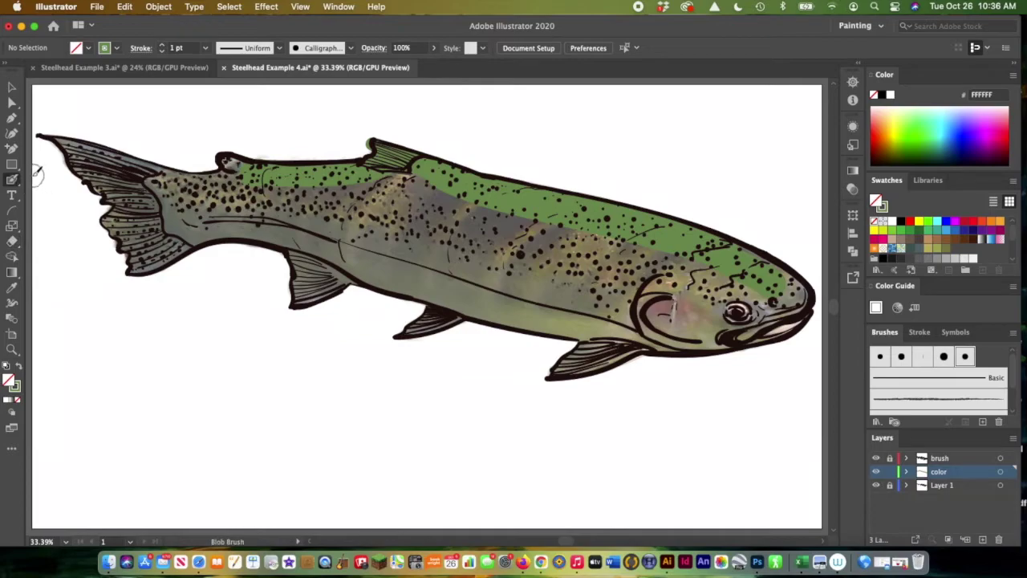
pyautogui.moveTo(365, 207)
pyautogui.mouseDown()
pyautogui.moveTo(187, 202)
pyautogui.moveTo(302, 193)
pyautogui.moveTo(179, 192)
pyautogui.moveTo(250, 181)
pyautogui.moveTo(236, 166)
pyautogui.moveTo(370, 198)
pyautogui.moveTo(233, 206)
pyautogui.moveTo(166, 193)
pyautogui.moveTo(93, 155)
pyautogui.moveTo(224, 201)
pyautogui.moveTo(161, 228)
pyautogui.moveTo(216, 227)
pyautogui.moveTo(138, 261)
pyautogui.moveTo(121, 215)
pyautogui.moveTo(143, 210)
pyautogui.moveTo(36, 129)
pyautogui.mouseUp()
pyautogui.moveTo(155, 241)
pyautogui.mouseDown()
pyautogui.moveTo(288, 231)
pyautogui.moveTo(193, 232)
pyautogui.moveTo(274, 230)
pyautogui.moveTo(339, 241)
pyautogui.moveTo(311, 252)
pyautogui.moveTo(333, 266)
pyautogui.moveTo(313, 289)
pyautogui.moveTo(361, 270)
pyautogui.moveTo(482, 305)
pyautogui.moveTo(422, 324)
pyautogui.moveTo(492, 308)
pyautogui.moveTo(636, 328)
pyautogui.moveTo(564, 366)
pyautogui.moveTo(631, 342)
pyautogui.moveTo(771, 321)
pyautogui.moveTo(802, 308)
pyautogui.moveTo(805, 291)
pyautogui.moveTo(681, 236)
pyautogui.moveTo(574, 219)
pyautogui.moveTo(501, 230)
pyautogui.moveTo(741, 280)
pyautogui.moveTo(548, 264)
pyautogui.moveTo(724, 301)
pyautogui.moveTo(555, 306)
pyautogui.moveTo(739, 310)
pyautogui.moveTo(766, 300)
pyautogui.moveTo(343, 239)
pyautogui.moveTo(461, 263)
pyautogui.moveTo(391, 252)
pyautogui.moveTo(500, 261)
pyautogui.moveTo(265, 204)
pyautogui.moveTo(478, 210)
pyautogui.moveTo(388, 191)
pyautogui.moveTo(374, 182)
pyautogui.moveTo(398, 170)
pyautogui.moveTo(384, 165)
pyautogui.moveTo(184, 195)
pyautogui.moveTo(241, 183)
pyautogui.moveTo(201, 205)
pyautogui.moveTo(261, 209)
pyautogui.moveTo(187, 220)
pyautogui.moveTo(158, 238)
pyautogui.mouseUp()
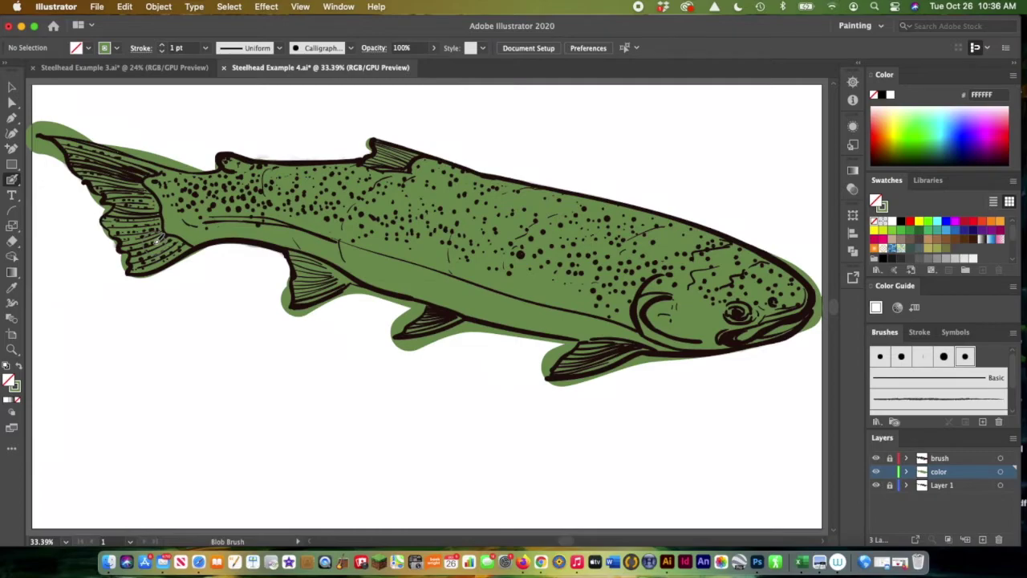
# Erase the green outside the tail fin's trailing edge and along its upper outline
pyautogui.hotkey('shift', 'e')
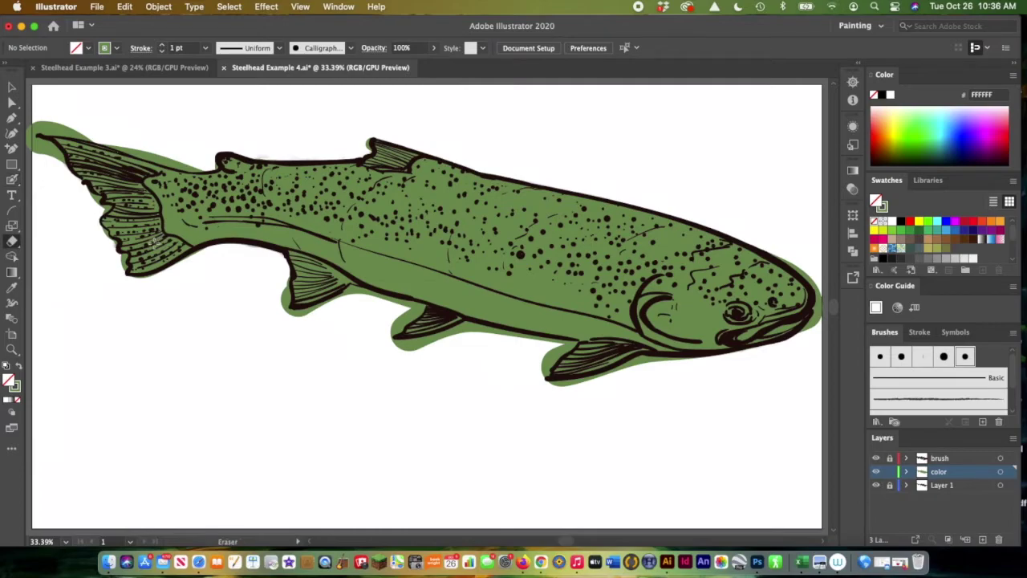
pyautogui.moveTo(43, 157)
pyautogui.mouseDown()
pyautogui.moveTo(32, 144)
pyautogui.moveTo(50, 149)
pyautogui.moveTo(97, 210)
pyautogui.moveTo(84, 228)
pyautogui.moveTo(104, 240)
pyautogui.moveTo(109, 271)
pyautogui.mouseUp()
pyautogui.moveTo(30, 141)
pyautogui.mouseDown()
pyautogui.moveTo(48, 127)
pyautogui.moveTo(77, 134)
pyautogui.moveTo(36, 124)
pyautogui.moveTo(200, 165)
pyautogui.mouseUp()
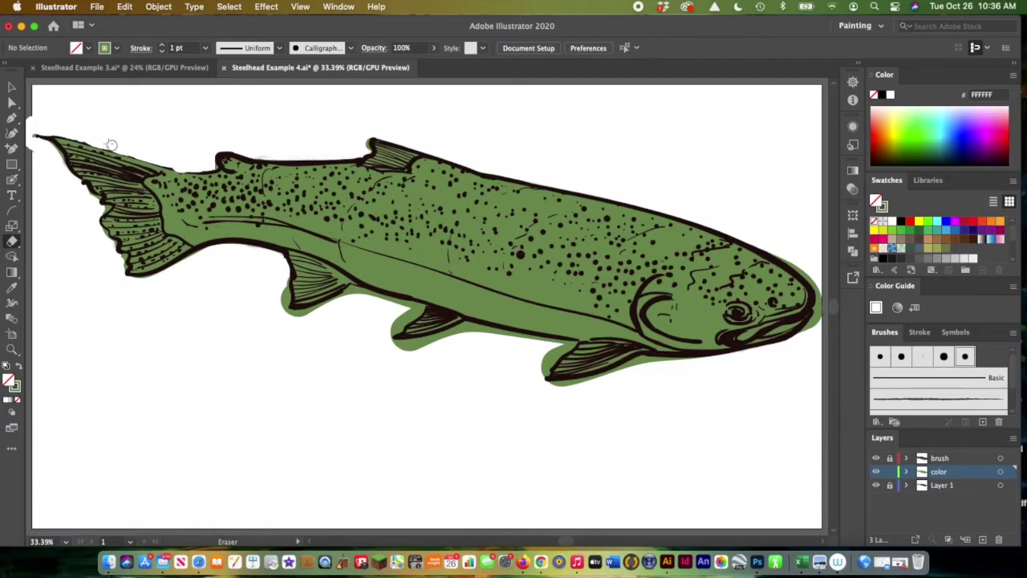
# Erase the green overspill around the lower fins, the snout and the dorsal fin's tip
pyautogui.moveTo(263, 284)
pyautogui.mouseDown()
pyautogui.moveTo(290, 313)
pyautogui.moveTo(353, 295)
pyautogui.moveTo(418, 309)
pyautogui.moveTo(384, 341)
pyautogui.moveTo(402, 347)
pyautogui.moveTo(494, 340)
pyautogui.moveTo(450, 356)
pyautogui.moveTo(410, 352)
pyautogui.moveTo(398, 348)
pyautogui.moveTo(462, 330)
pyautogui.moveTo(559, 343)
pyautogui.moveTo(537, 381)
pyautogui.moveTo(556, 390)
pyautogui.moveTo(543, 390)
pyautogui.moveTo(641, 362)
pyautogui.moveTo(703, 361)
pyautogui.mouseUp()
pyautogui.moveTo(524, 370); pyautogui.dragTo(563, 349)
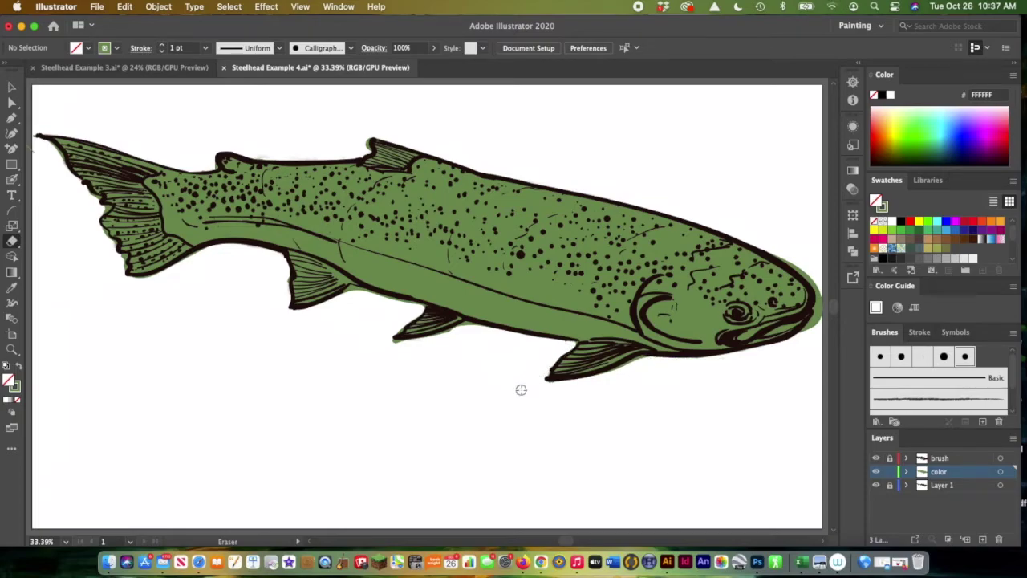
pyautogui.moveTo(807, 343)
pyautogui.mouseDown()
pyautogui.moveTo(820, 314)
pyautogui.moveTo(802, 335)
pyautogui.moveTo(818, 305)
pyautogui.moveTo(814, 287)
pyautogui.moveTo(775, 248)
pyautogui.mouseUp()
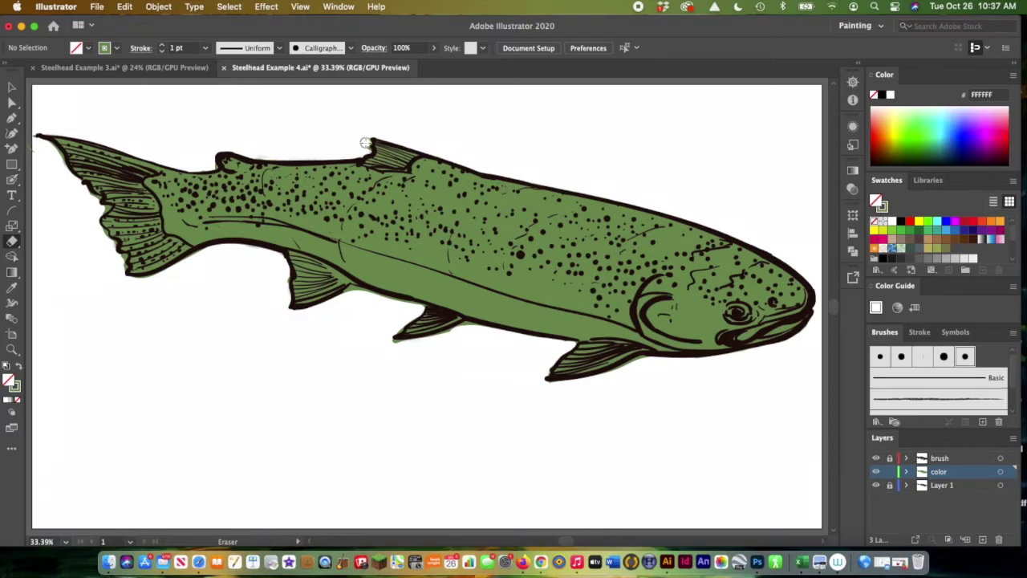
pyautogui.moveTo(364, 149); pyautogui.dragTo(336, 150)
pyautogui.moveTo(376, 341)
pyautogui.mouseDown()
pyautogui.moveTo(466, 328)
pyautogui.moveTo(489, 336)
pyautogui.mouseUp()
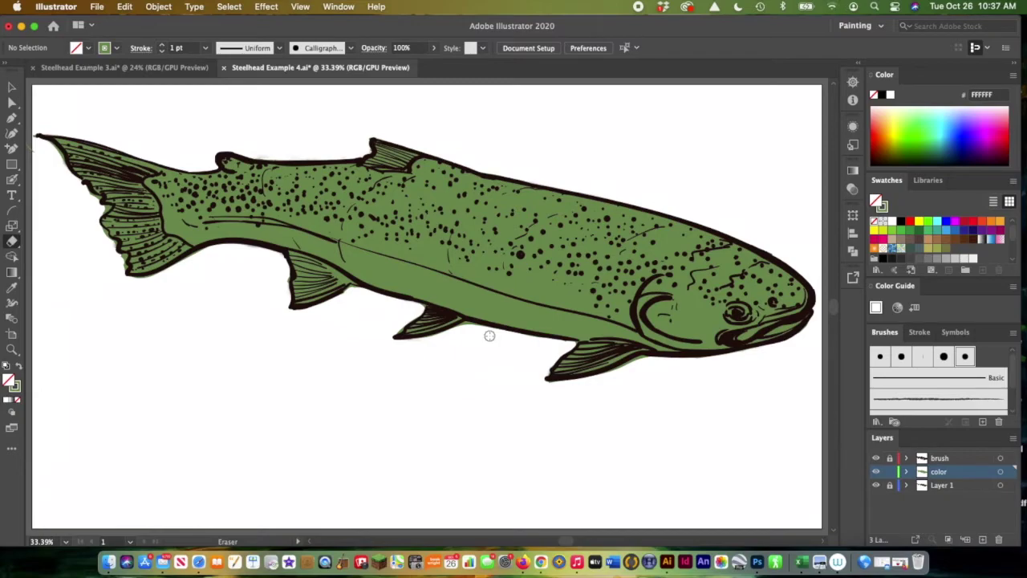
# Clean up the remaining green along the tail fin's scalloped edge with the Eraser
pyautogui.moveTo(98, 209)
pyautogui.mouseDown()
pyautogui.moveTo(88, 228)
pyautogui.moveTo(121, 266)
pyautogui.moveTo(107, 289)
pyautogui.mouseUp()
pyautogui.moveTo(73, 179); pyautogui.dragTo(41, 138)
# Select the fish's green color shape and fill it with a linear gradient
pyautogui.click(12, 272)
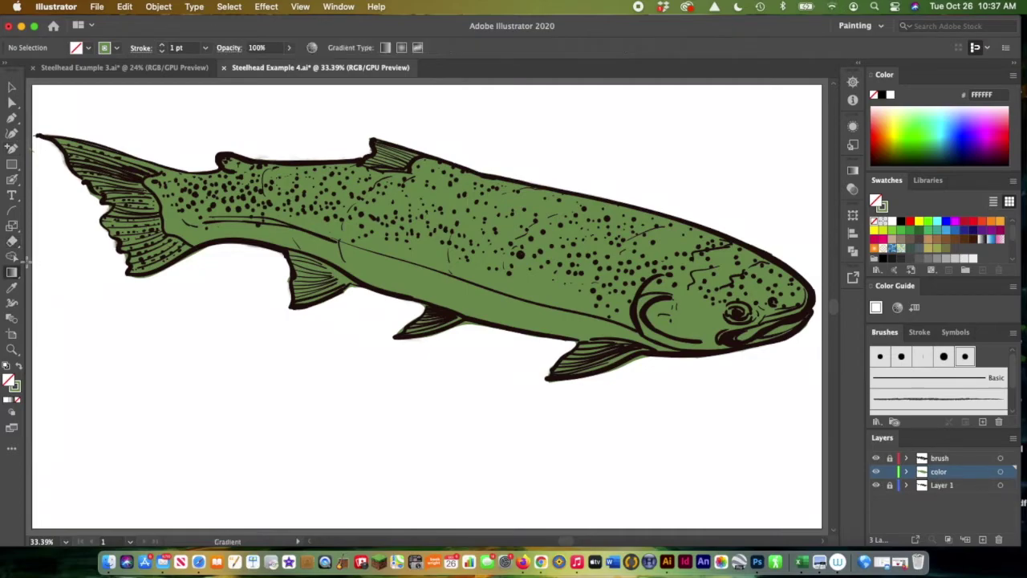
pyautogui.click(529, 248)
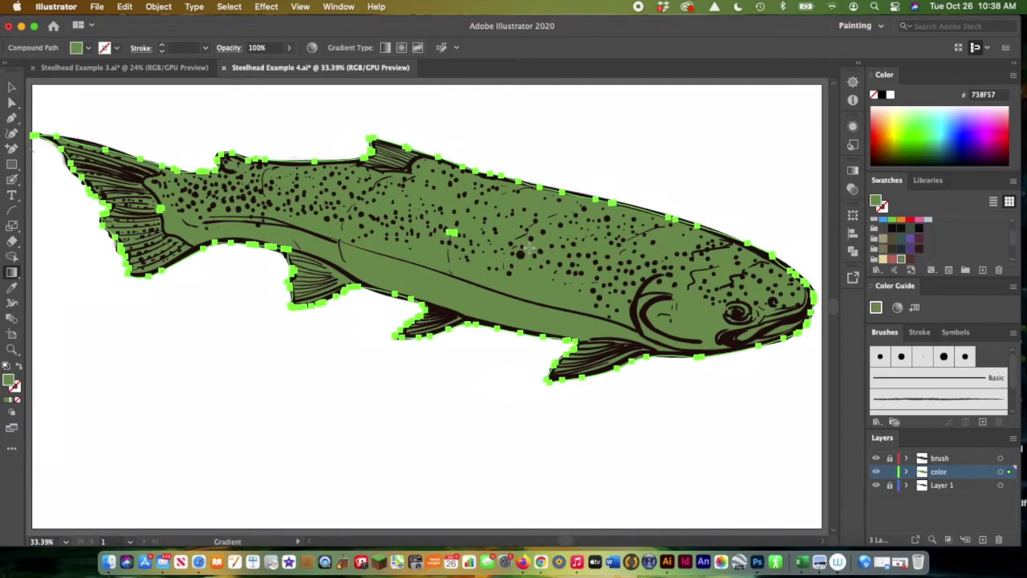
pyautogui.click(13, 87)
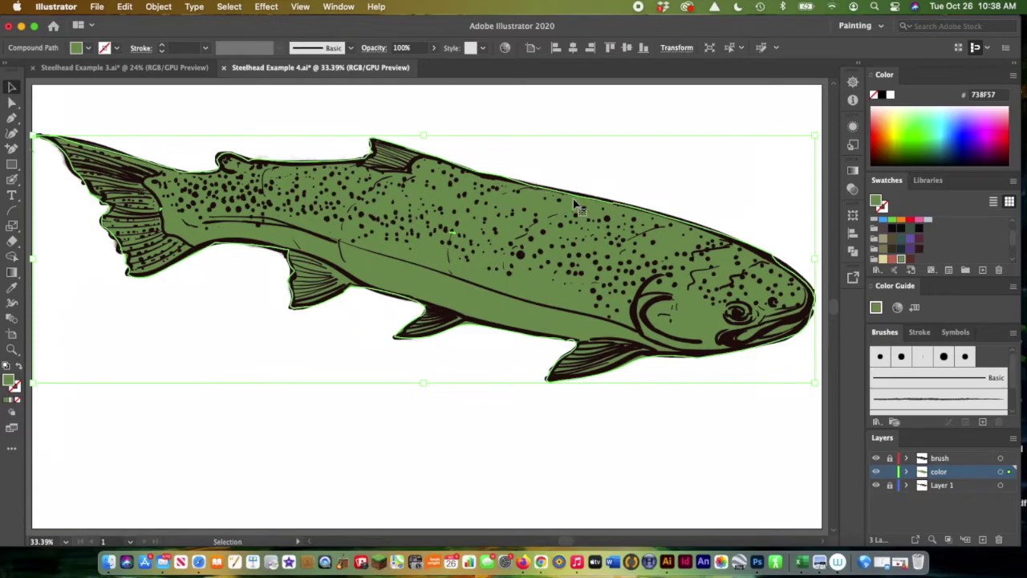
pyautogui.click(12, 271)
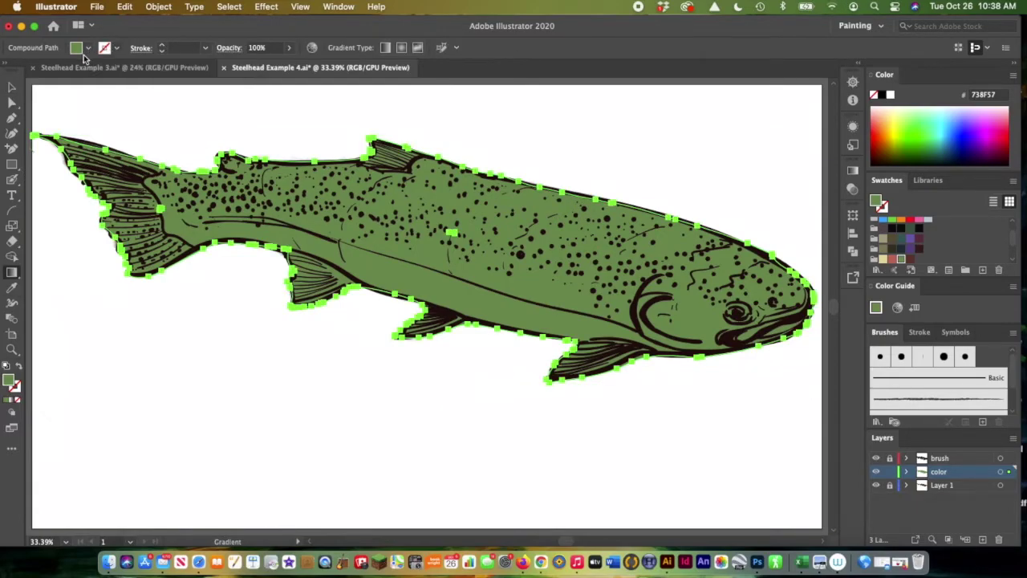
pyautogui.click(86, 49)
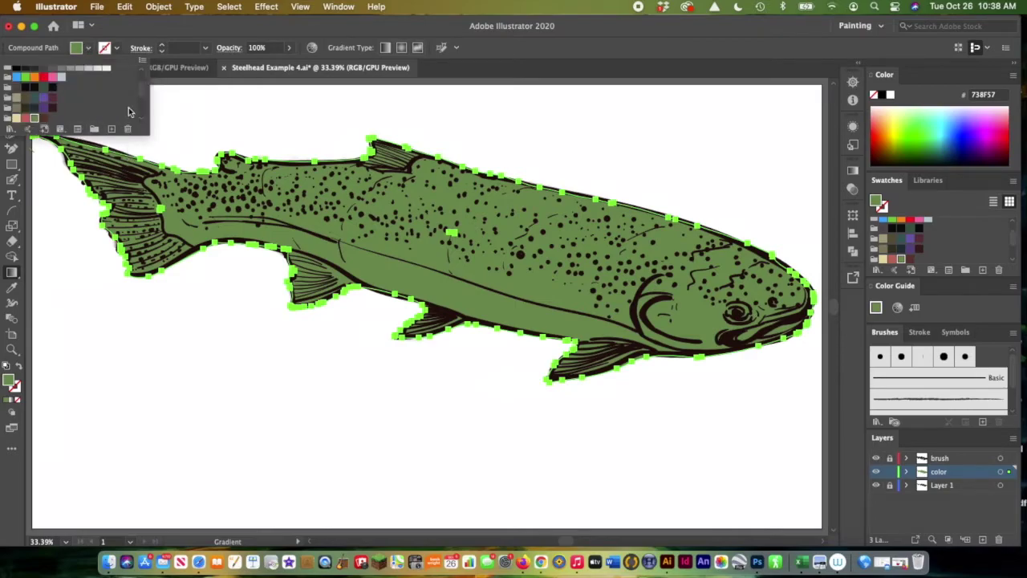
pyautogui.click(384, 48)
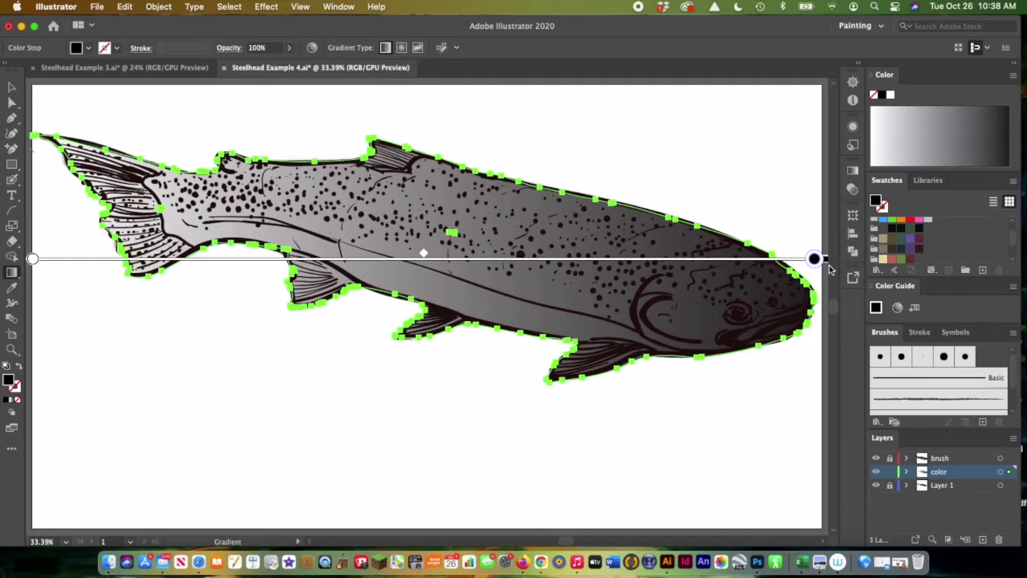
# Angle the gradient diagonally from above the fish's back to below its belly and lengthen it past the lower fins
pyautogui.press('super')
pyautogui.press('super+minus')
pyautogui.press('super+minus')
pyautogui.press('super+minus')
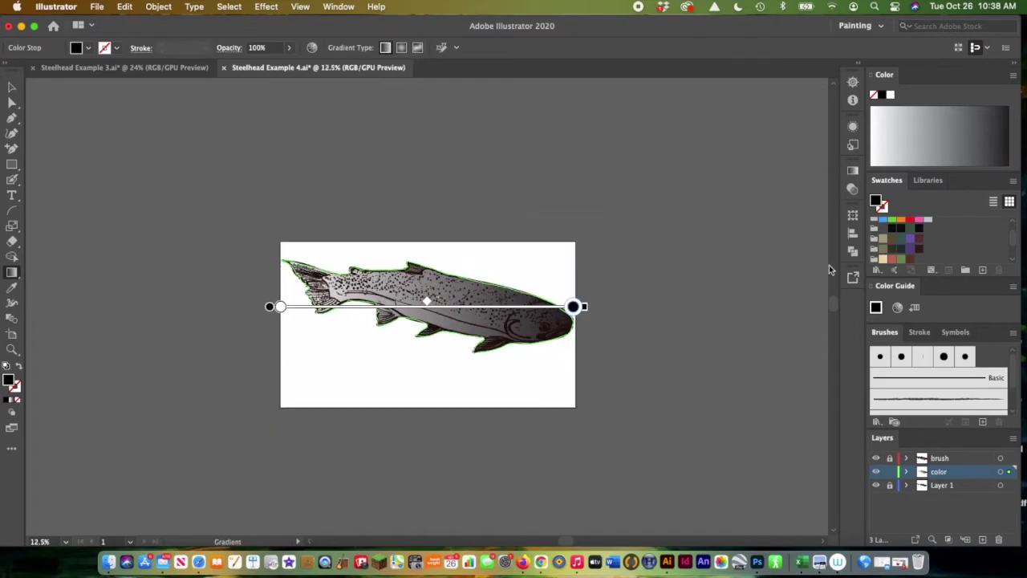
pyautogui.moveTo(592, 303)
pyautogui.mouseDown()
pyautogui.moveTo(602, 339)
pyautogui.moveTo(500, 367)
pyautogui.moveTo(428, 332)
pyautogui.moveTo(479, 374)
pyautogui.moveTo(571, 394)
pyautogui.moveTo(525, 406)
pyautogui.moveTo(557, 399)
pyautogui.mouseUp()
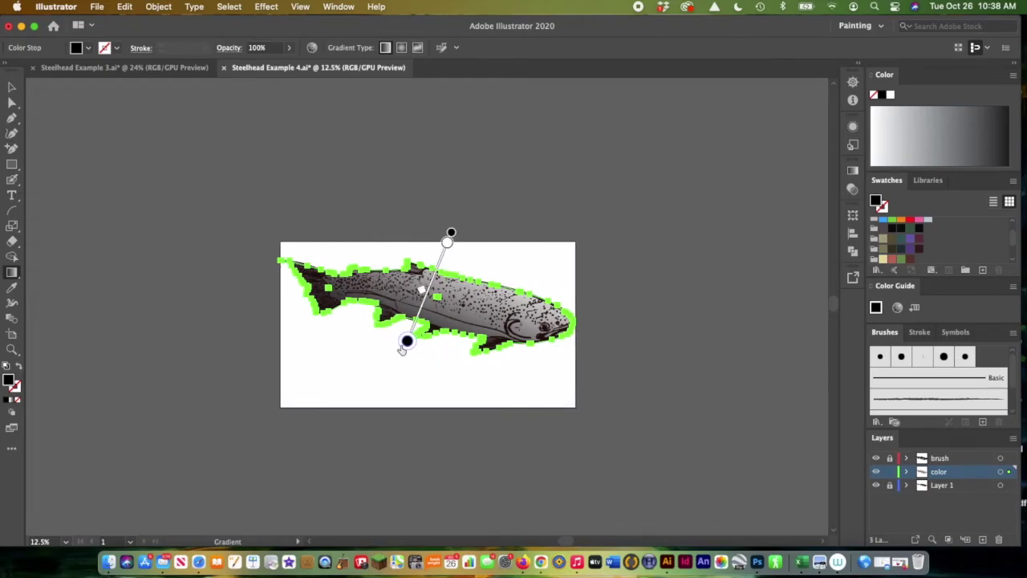
pyautogui.moveTo(451, 233)
pyautogui.mouseDown()
pyautogui.moveTo(479, 190)
pyautogui.moveTo(451, 233)
pyautogui.mouseUp()
pyautogui.moveTo(406, 355)
pyautogui.mouseDown()
pyautogui.moveTo(380, 417)
pyautogui.moveTo(386, 395)
pyautogui.mouseUp()
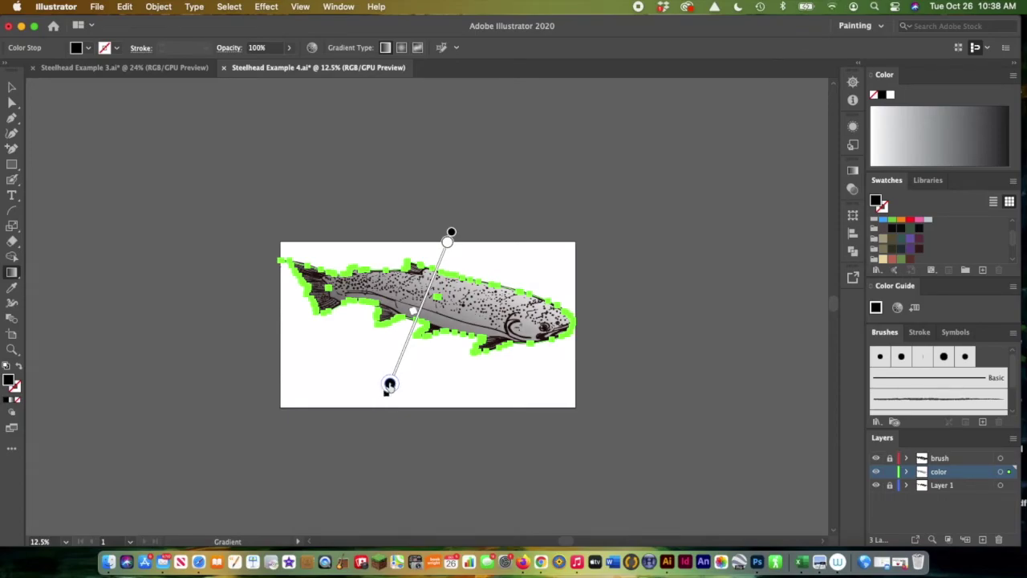
# Recolor the gradient's black end stop below the belly with the blue-gray swatch 586C70
pyautogui.doubleClick(389, 385)
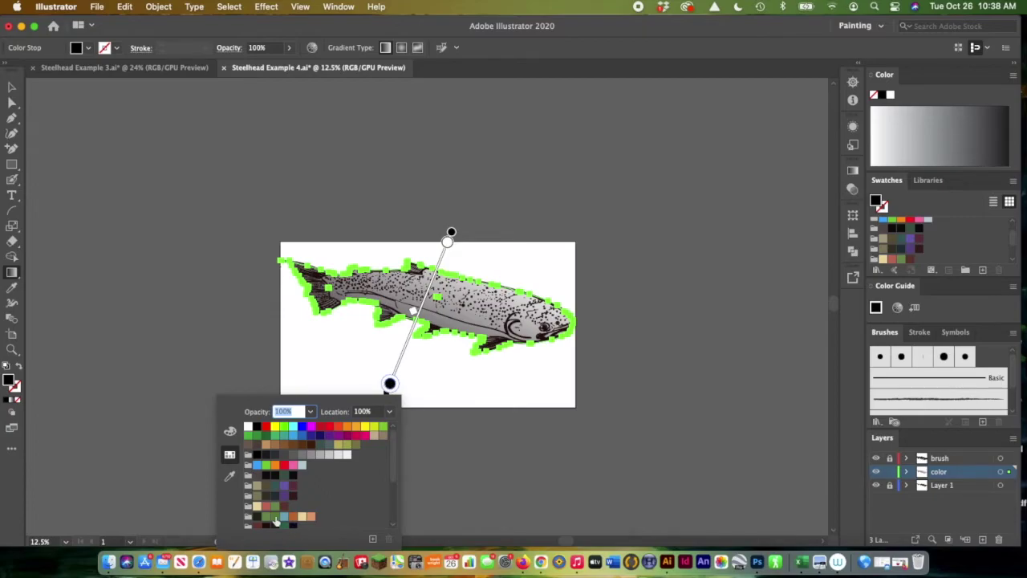
pyautogui.scroll(-5, 390, 478)
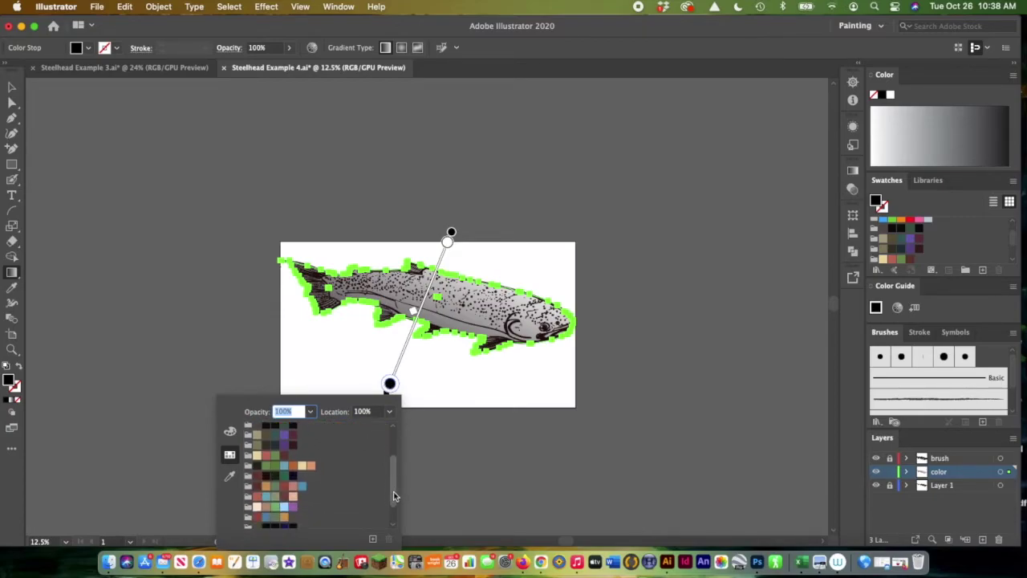
pyautogui.scroll(-3, 392, 498)
pyautogui.scroll(-1, 391, 508)
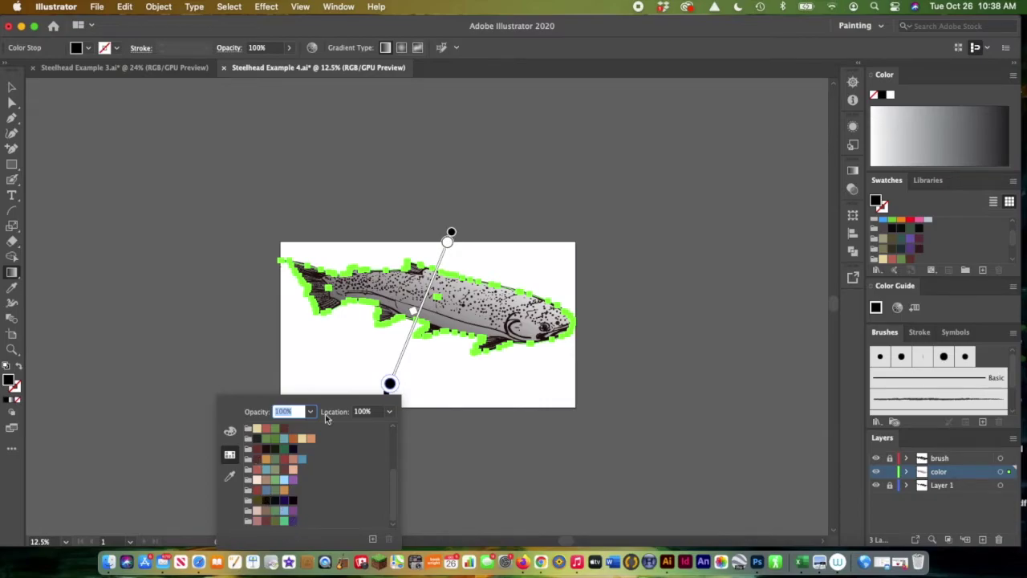
pyautogui.moveTo(396, 499); pyautogui.dragTo(394, 462)
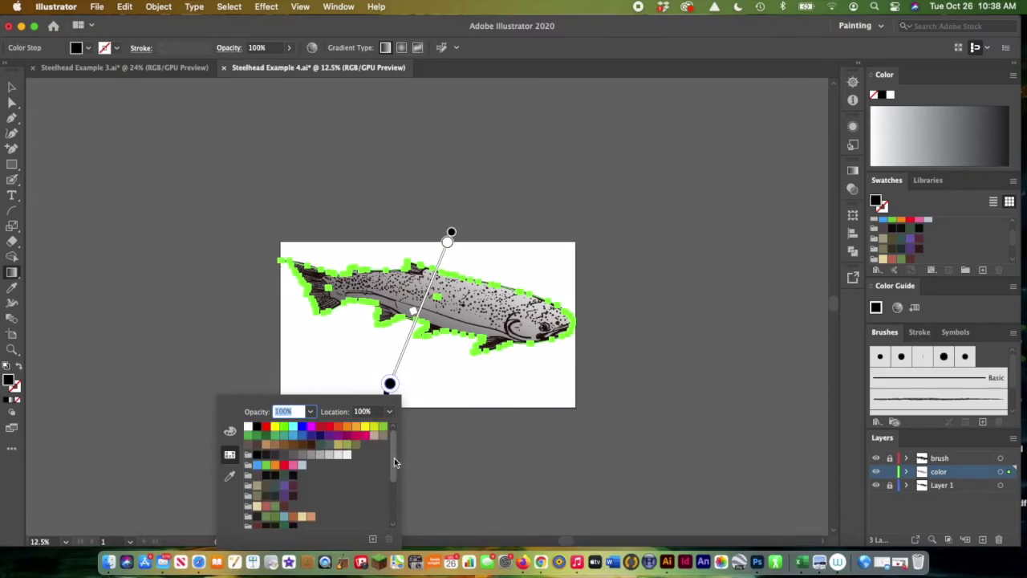
pyautogui.click(327, 444)
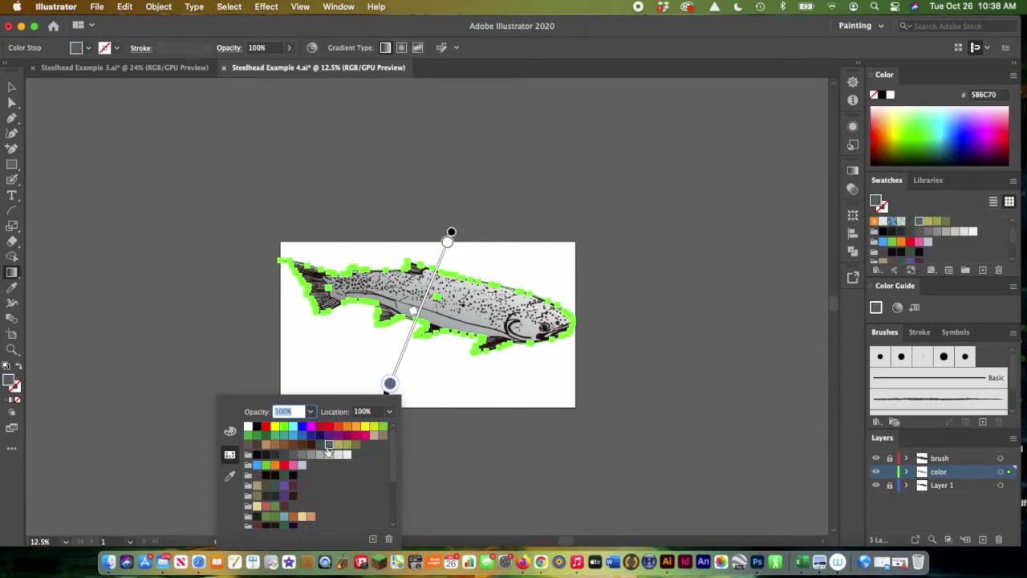
# Recolor the gradient's white stop above the back with the olive swatch A3AA5C
pyautogui.click(446, 245)
pyautogui.click(447, 243)
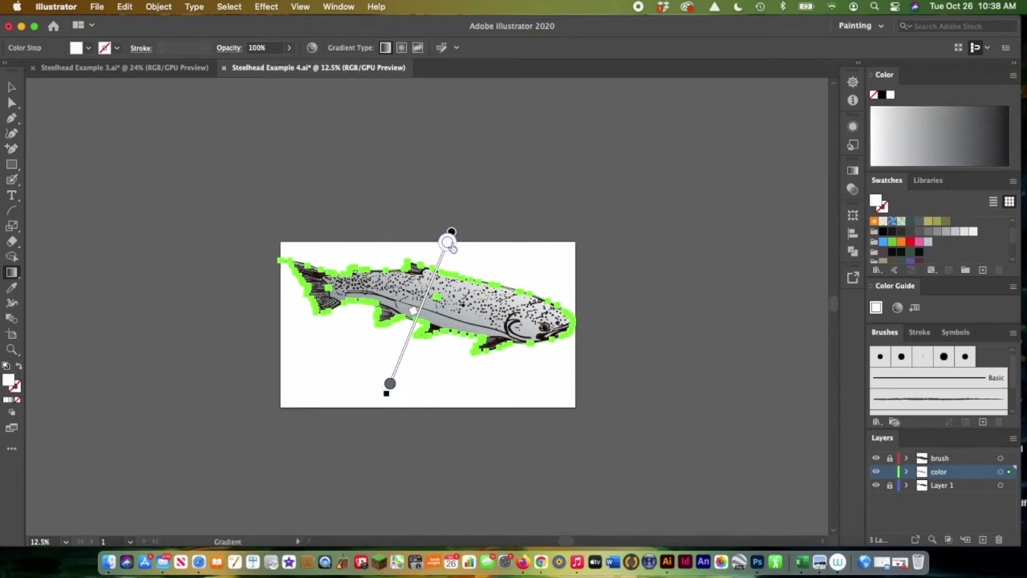
pyautogui.doubleClick(447, 243)
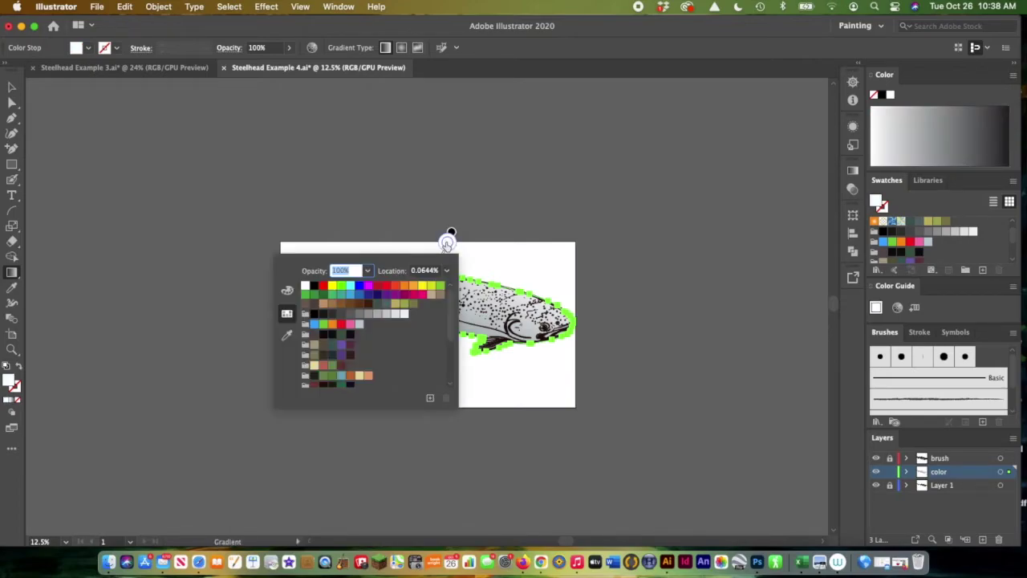
pyautogui.click(396, 306)
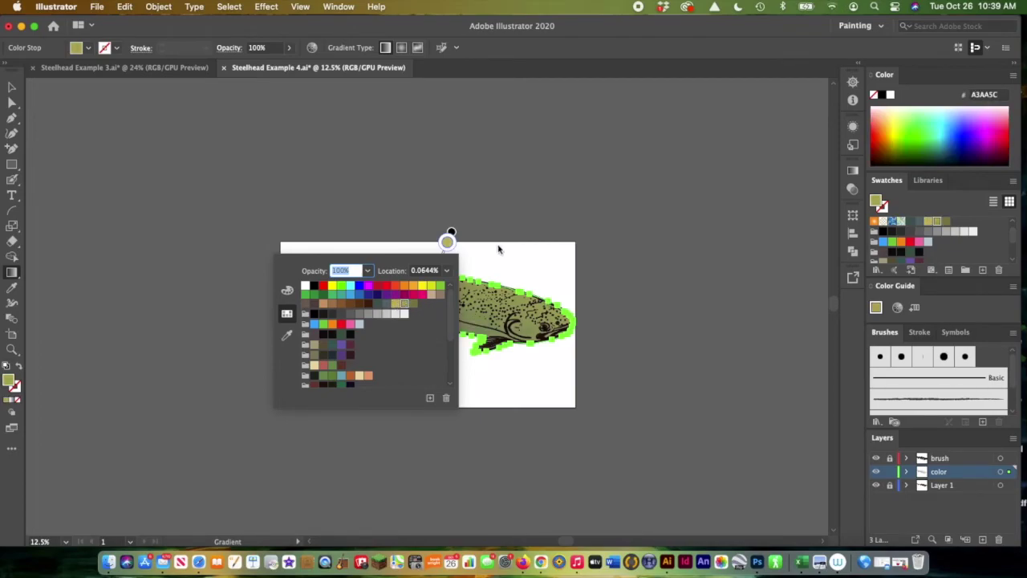
pyautogui.click(645, 279)
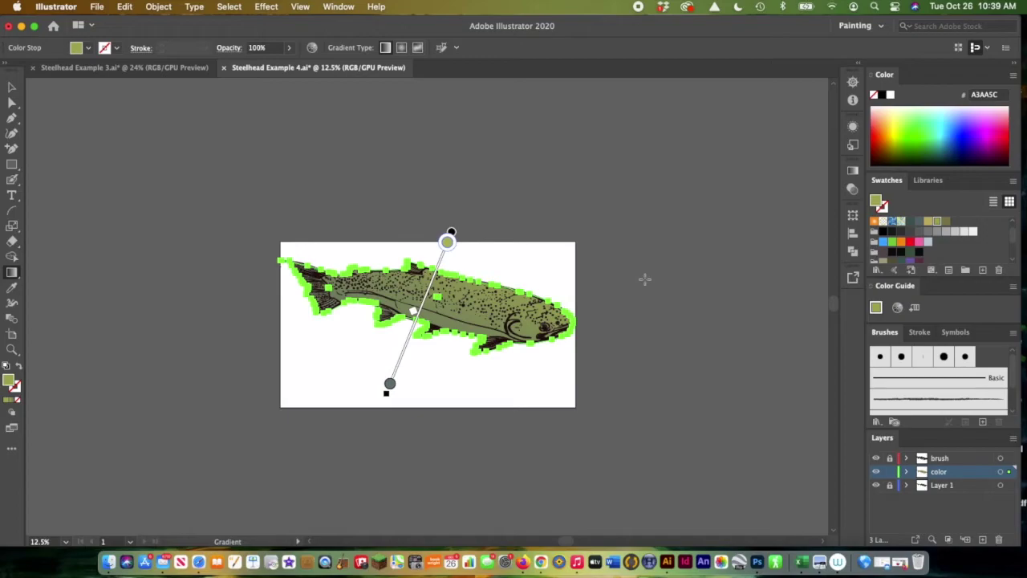
# Shift the gradient's midpoint toward the olive stop, near the fish's upper back
pyautogui.press('v')
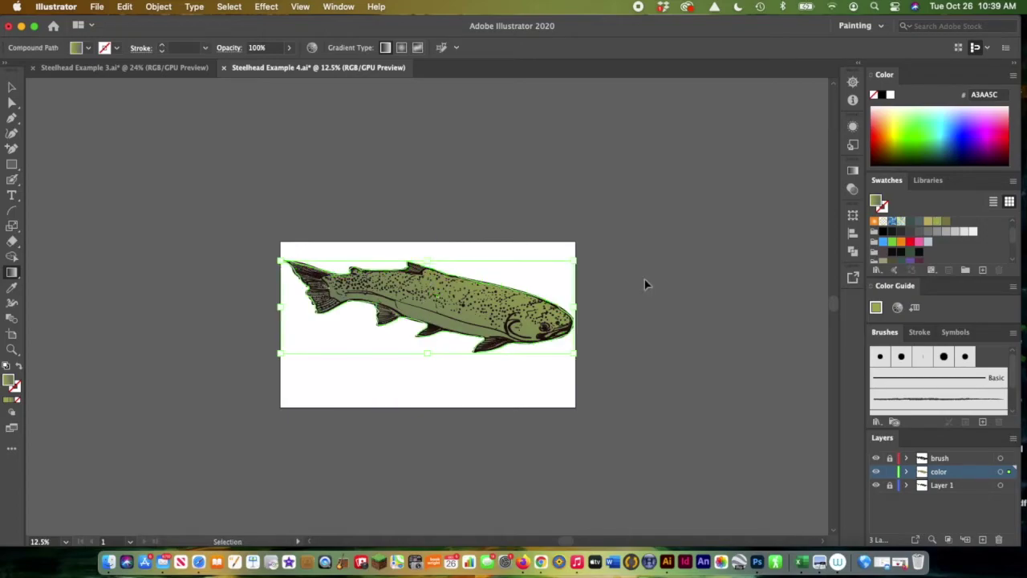
pyautogui.press('g')
pyautogui.press('v')
pyautogui.press('g')
pyautogui.press('super+0')
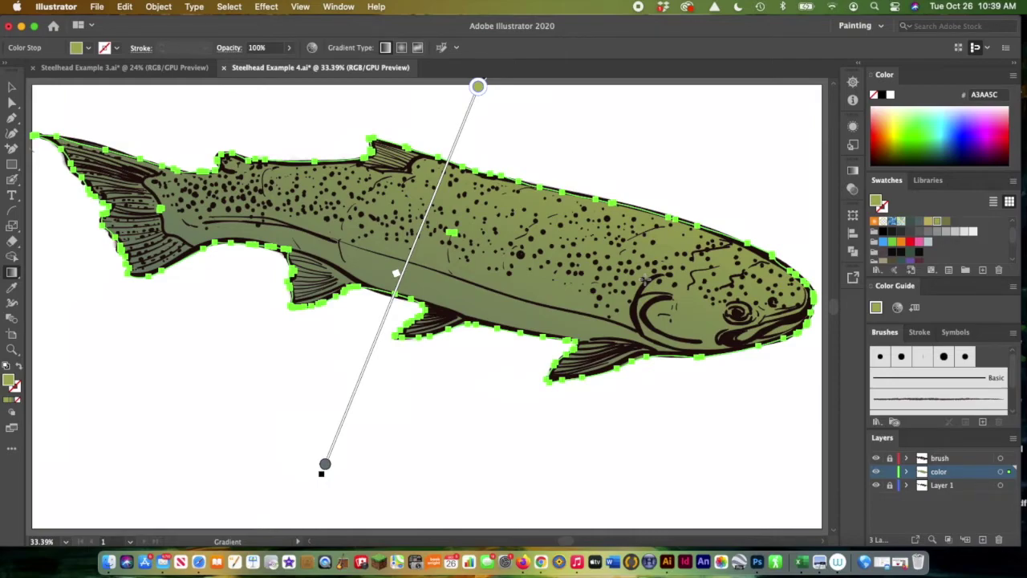
pyautogui.moveTo(397, 274)
pyautogui.mouseDown()
pyautogui.moveTo(451, 138)
pyautogui.moveTo(414, 204)
pyautogui.moveTo(426, 172)
pyautogui.moveTo(393, 267)
pyautogui.moveTo(425, 172)
pyautogui.moveTo(414, 200)
pyautogui.moveTo(415, 187)
pyautogui.mouseUp()
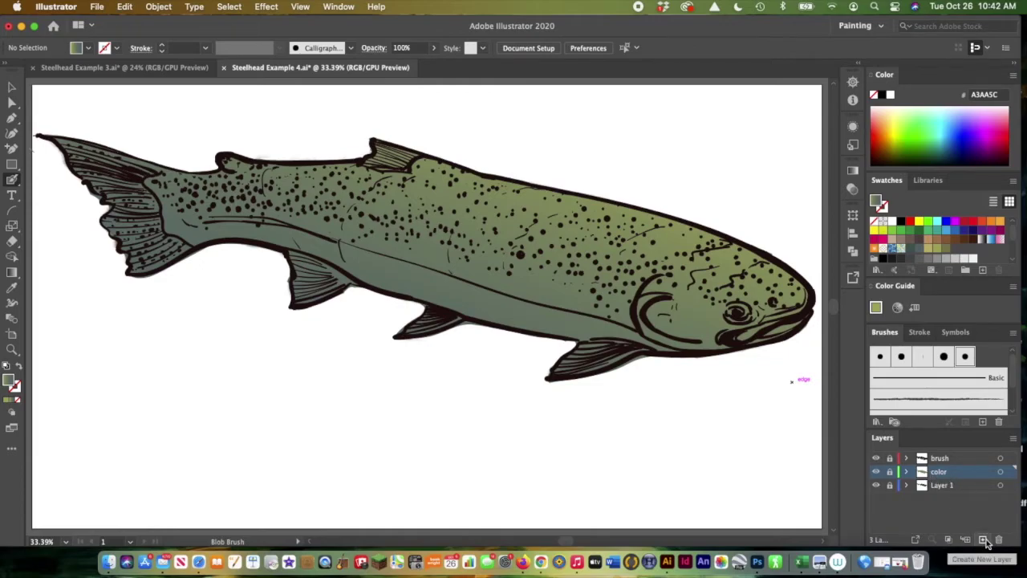
# Add a new layer named "color details" between the brush and color layers and make it active
pyautogui.click(889, 473)
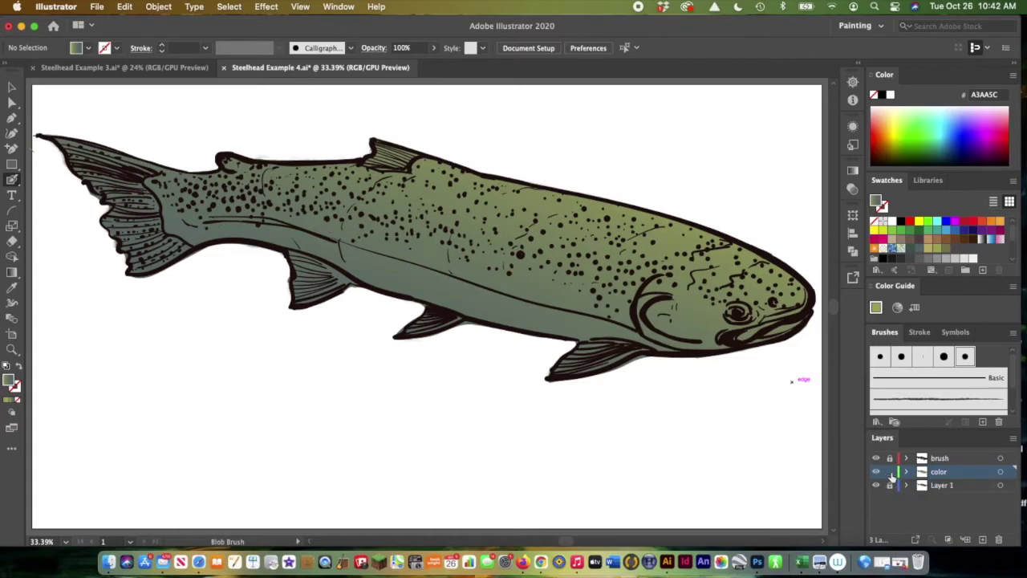
pyautogui.click(982, 539)
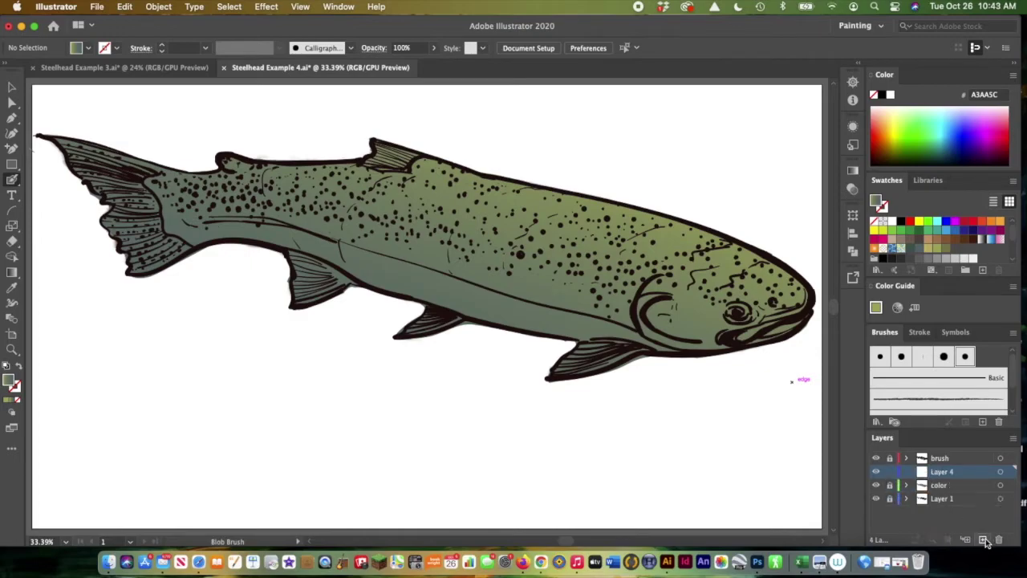
pyautogui.doubleClick(940, 472)
pyautogui.write('col')
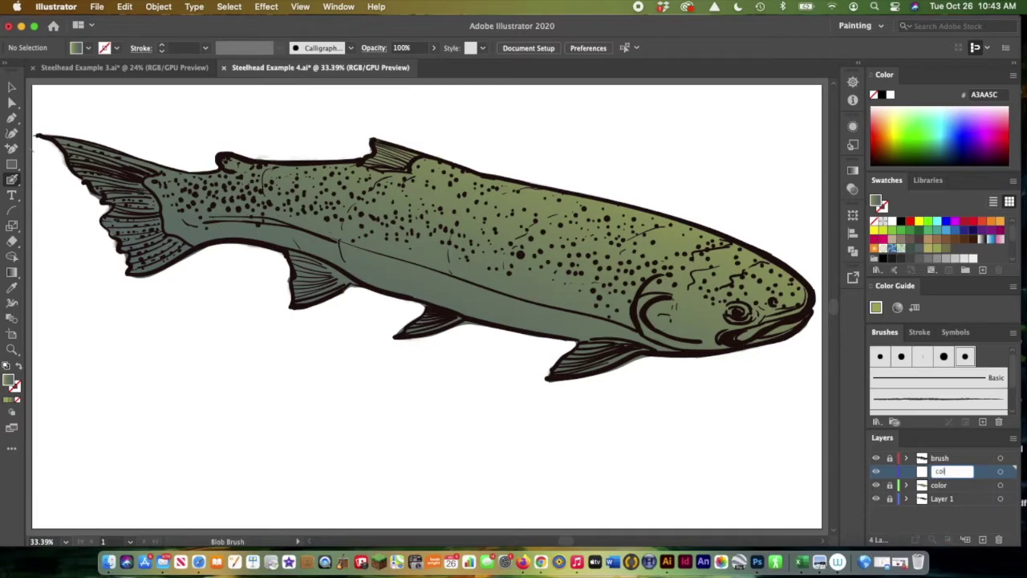
pyautogui.write('or details')
pyautogui.click(988, 487)
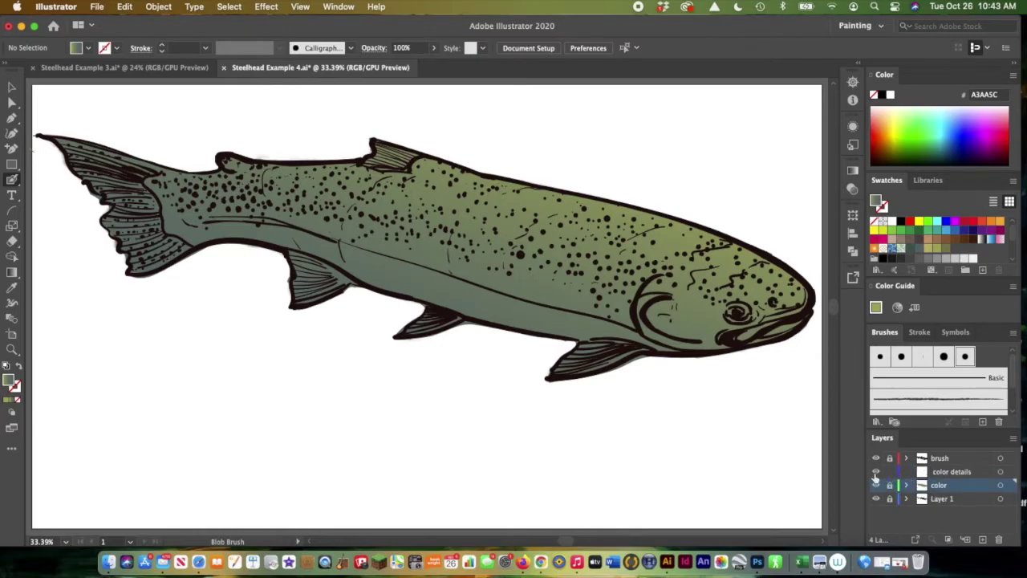
pyautogui.click(962, 472)
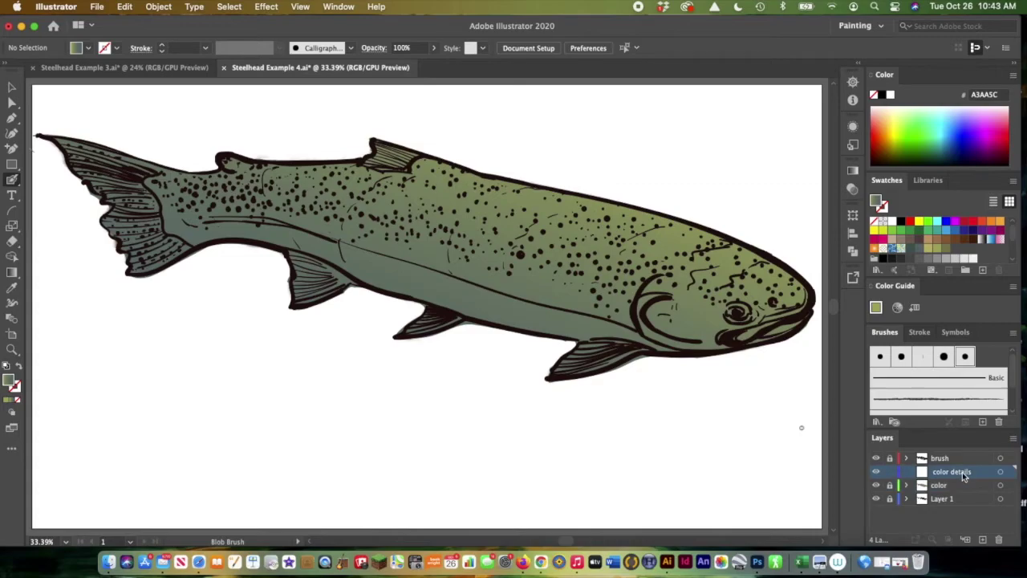
# Set a tan stroke with no fill and make a Blob Brush mark on the fish's upper body
pyautogui.click(117, 49)
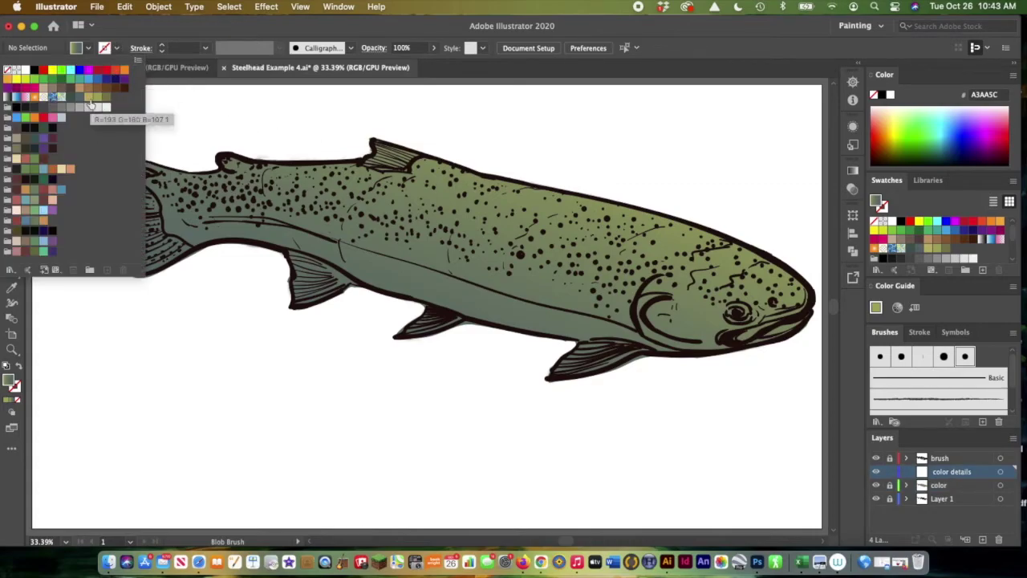
pyautogui.click(89, 97)
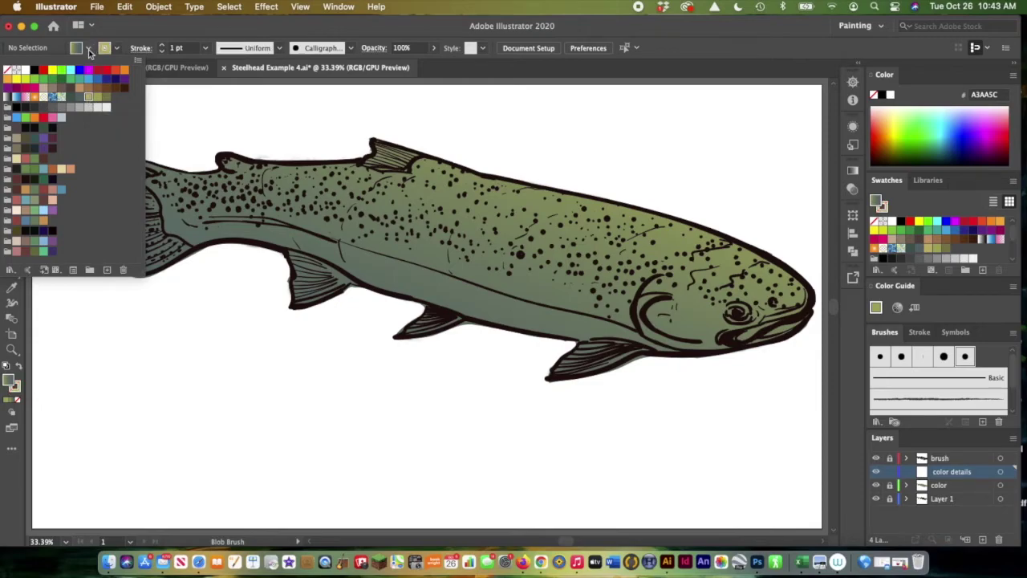
pyautogui.click(89, 49)
pyautogui.click(89, 49)
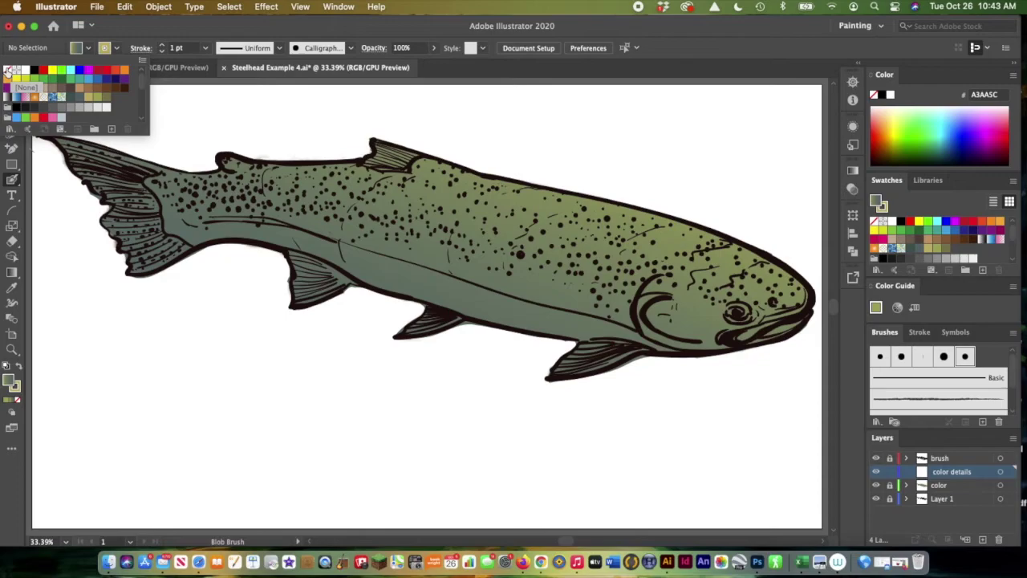
pyautogui.click(7, 70)
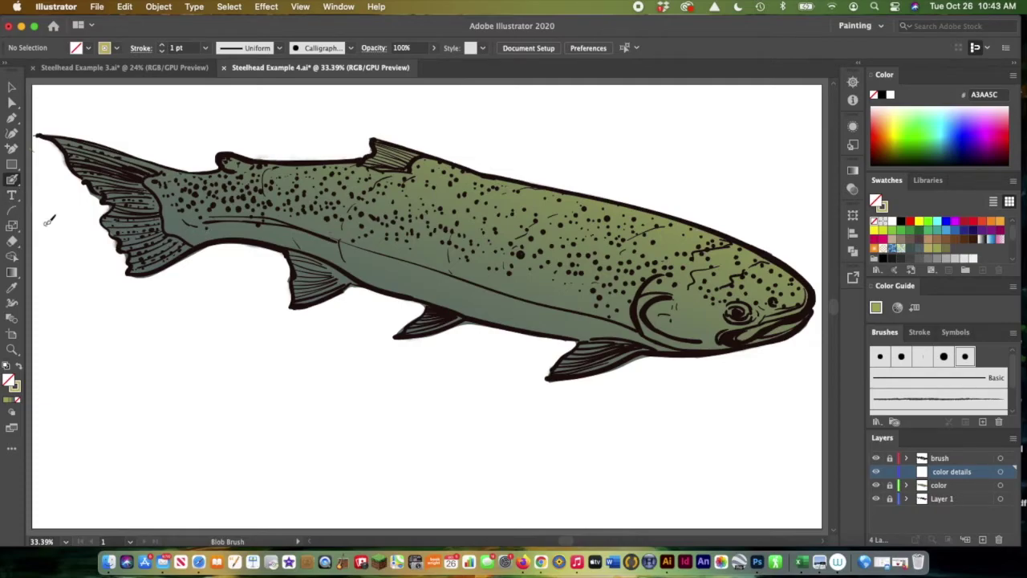
pyautogui.click(628, 217)
# Unlock Layer 1, duplicate it and move the copy above the brush layer
pyautogui.click(889, 499)
pyautogui.click(950, 499)
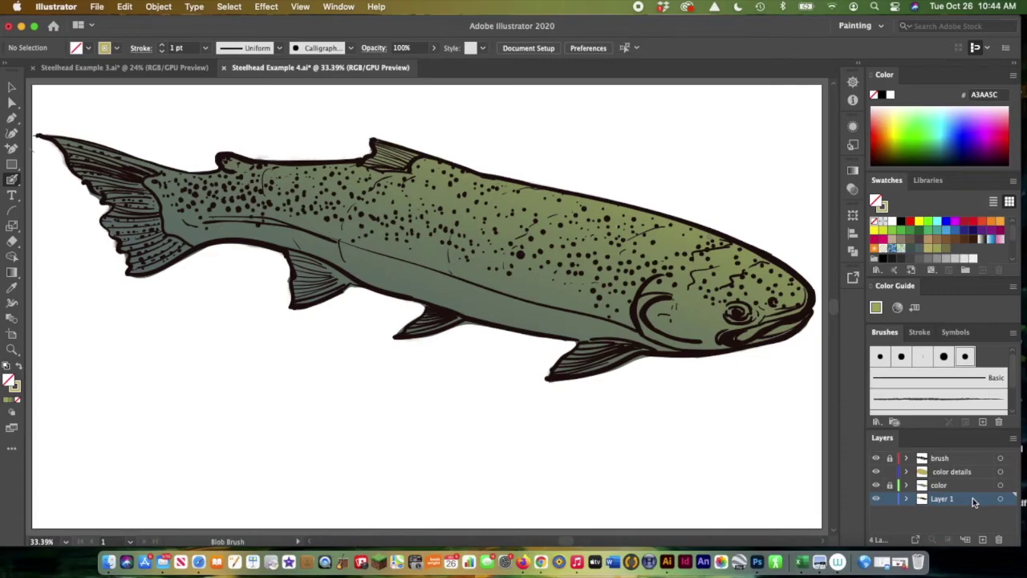
pyautogui.moveTo(973, 502); pyautogui.dragTo(984, 542)
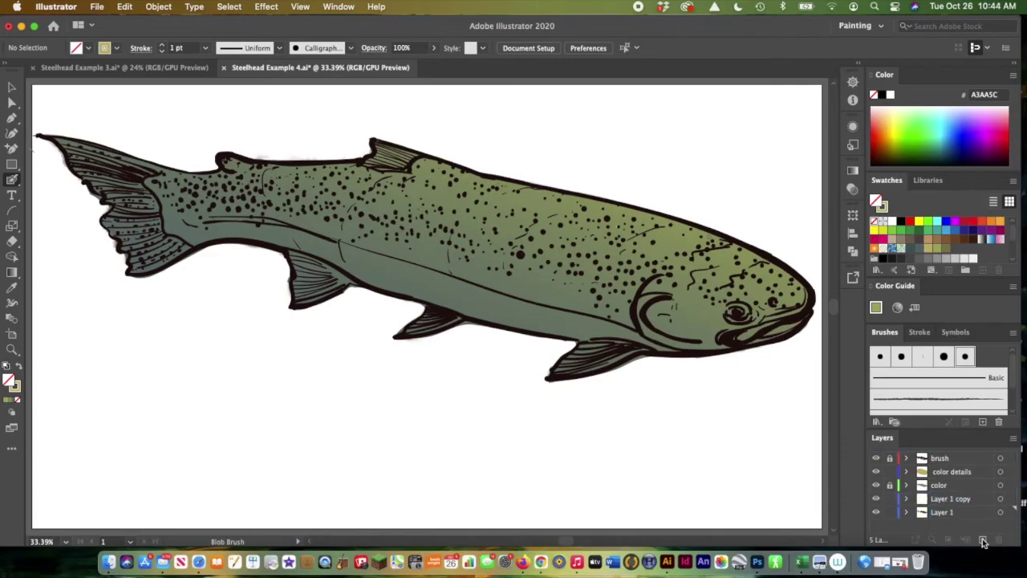
pyautogui.click(954, 503)
pyautogui.moveTo(956, 502); pyautogui.dragTo(954, 455)
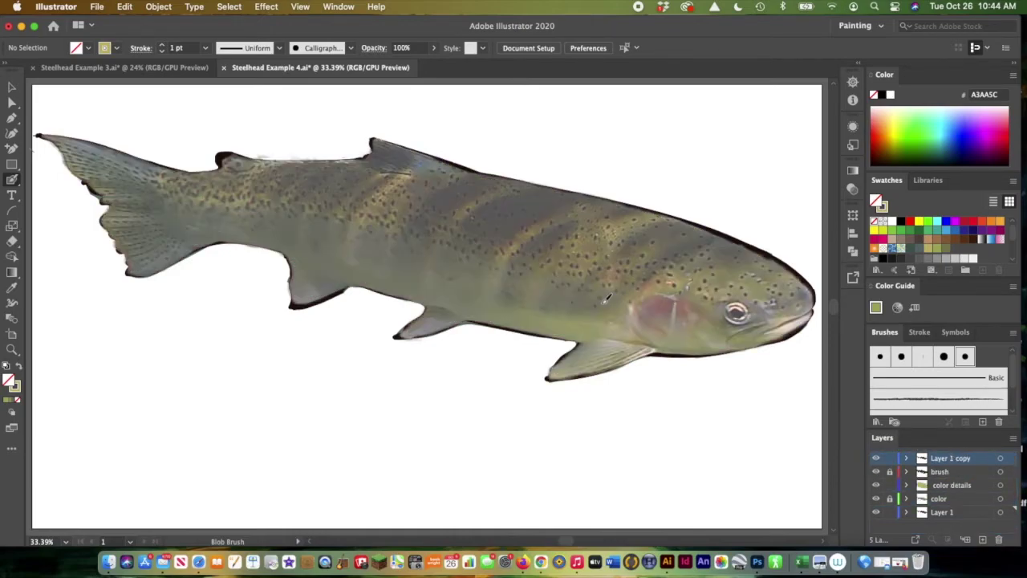
# Scale the duplicated steelhead photo down proportionally to a small thumbnail and move it to the blank area above the fish's head
pyautogui.click(12, 87)
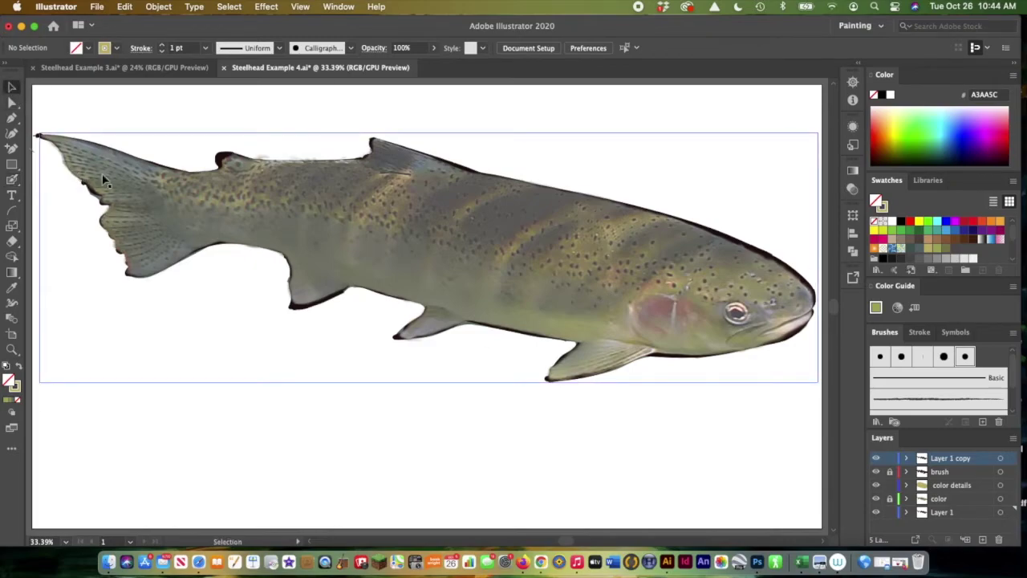
pyautogui.click(266, 383)
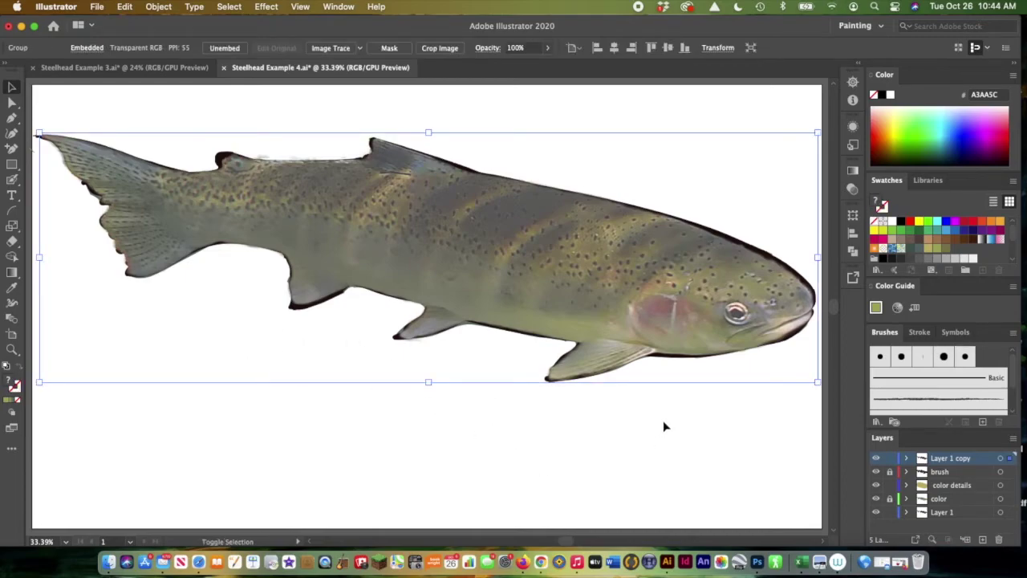
pyautogui.moveTo(816, 383)
pyautogui.mouseDown()
pyautogui.moveTo(596, 188)
pyautogui.moveTo(574, 194)
pyautogui.mouseUp()
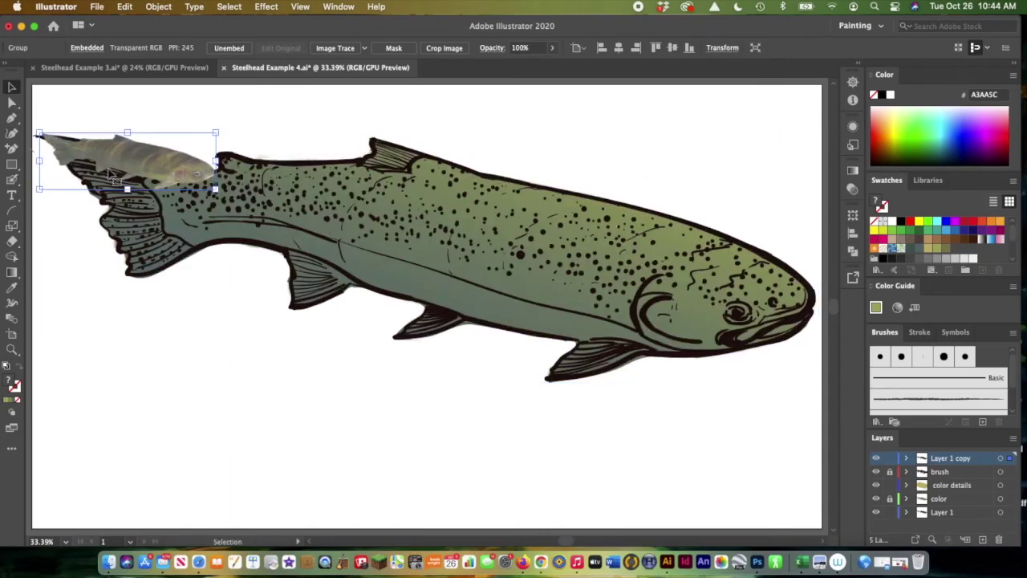
pyautogui.moveTo(134, 154); pyautogui.dragTo(676, 141)
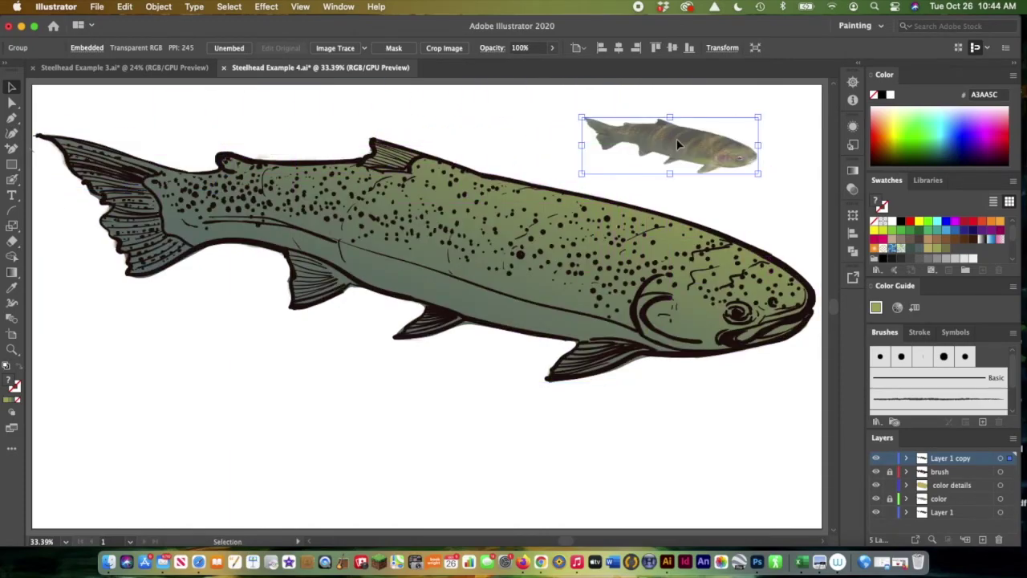
# Turn off image dimming for Layer 1 copy so the reference photo shows at full strength, and deselect the photo
pyautogui.doubleClick(922, 461)
pyautogui.click(446, 319)
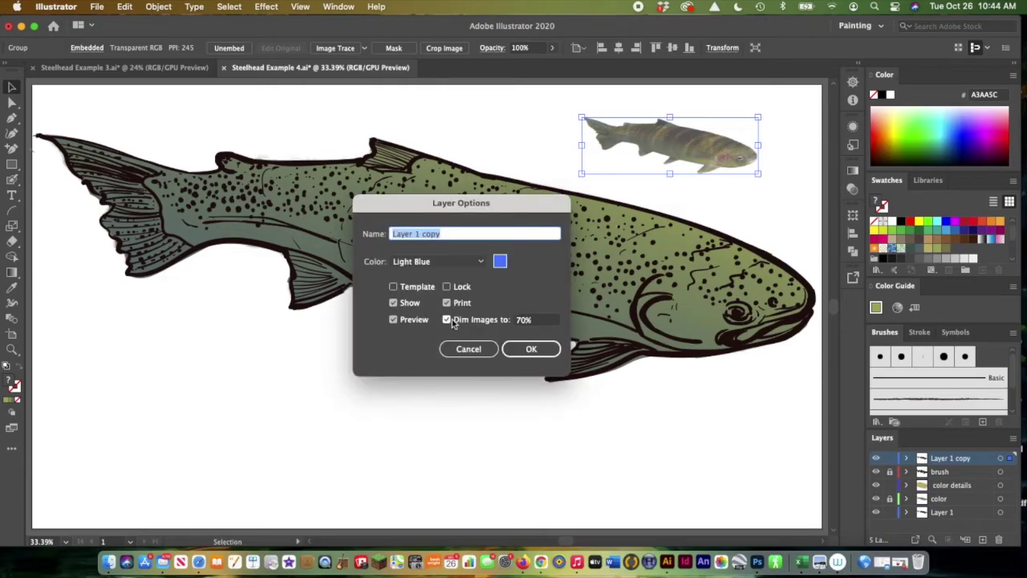
pyautogui.click(450, 320)
pyautogui.click(531, 351)
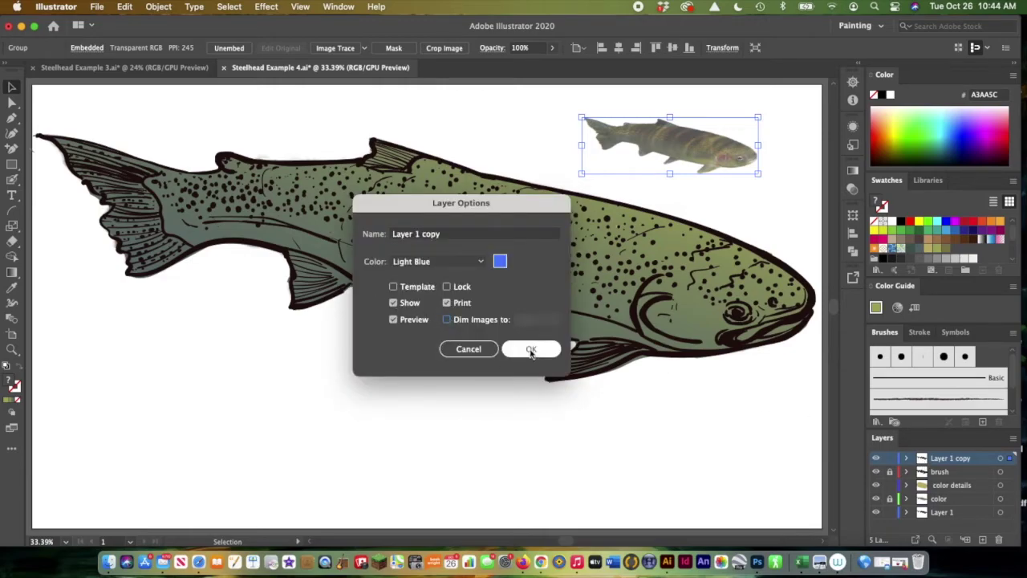
pyautogui.click(533, 355)
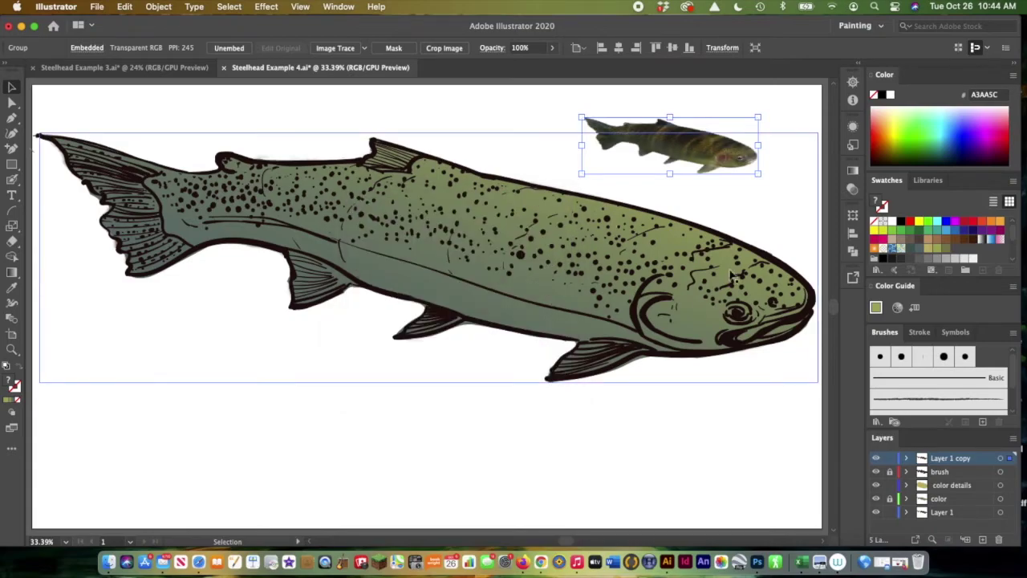
pyautogui.click(781, 108)
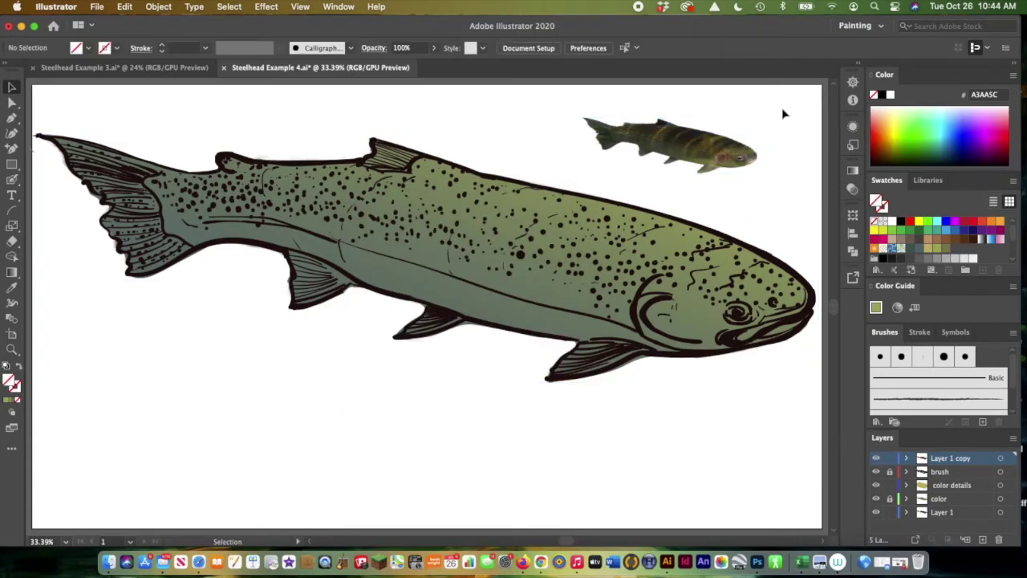
# Shift the reference photo closer to the artboard's upper corner and enlarge it slightly
pyautogui.click(684, 124)
pyautogui.moveTo(683, 124); pyautogui.dragTo(722, 140)
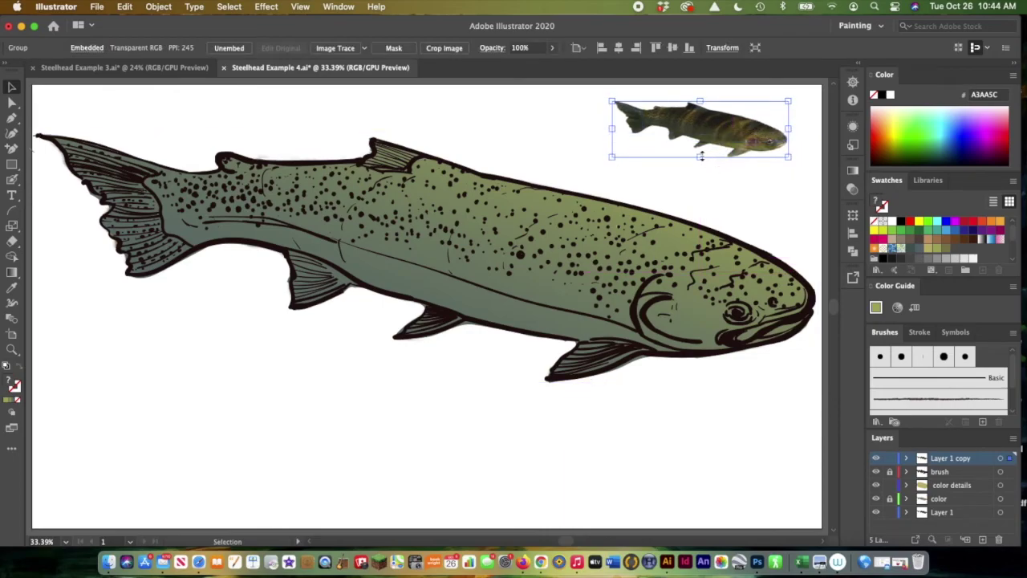
pyautogui.moveTo(611, 158); pyautogui.dragTo(570, 174)
pyautogui.moveTo(700, 138); pyautogui.dragTo(699, 122)
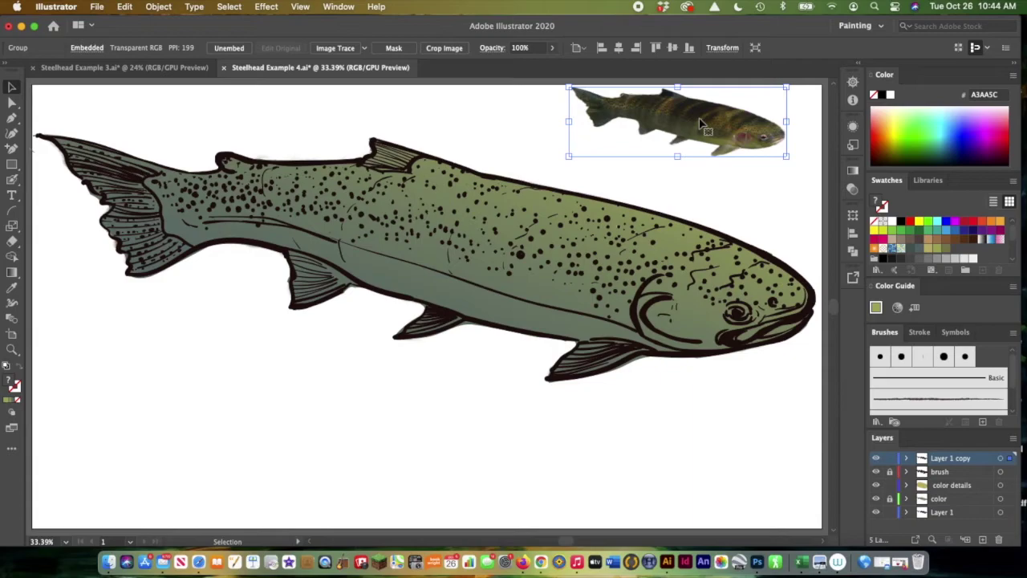
# Sample the dark olive-brown 6E622D from the reference photo's upper back and make the color details layer active
pyautogui.click(11, 291)
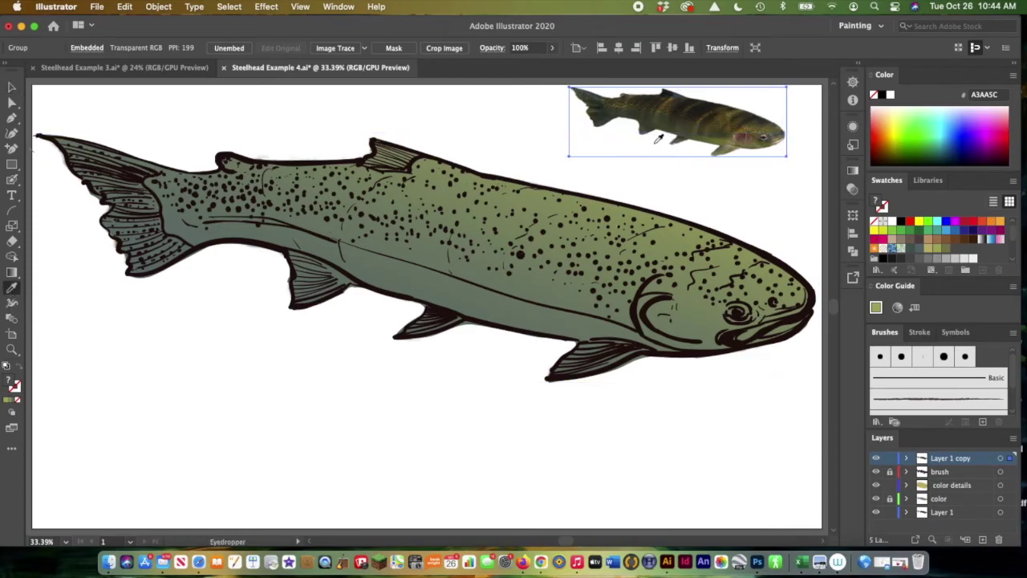
pyautogui.click(732, 114)
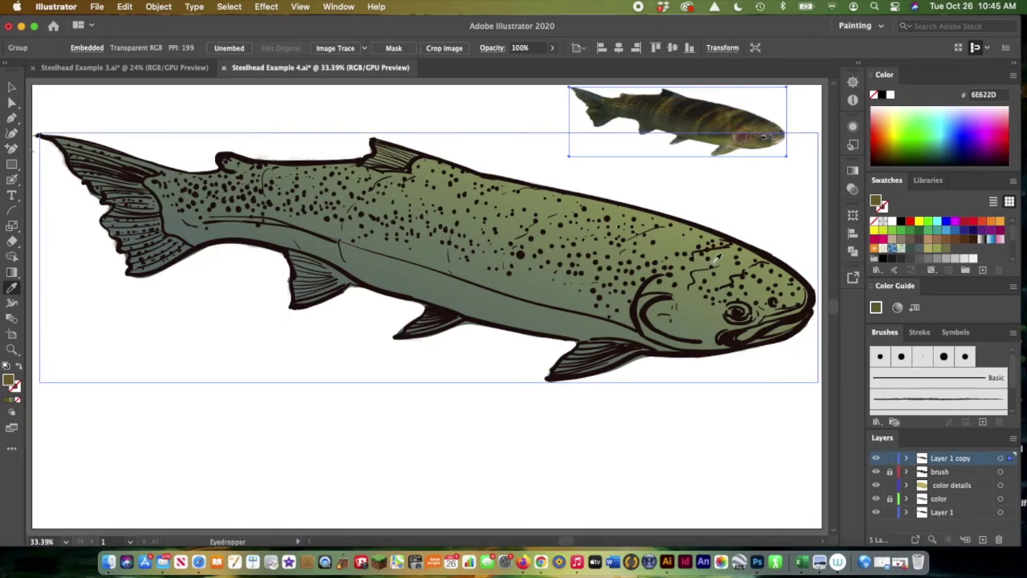
pyautogui.click(953, 487)
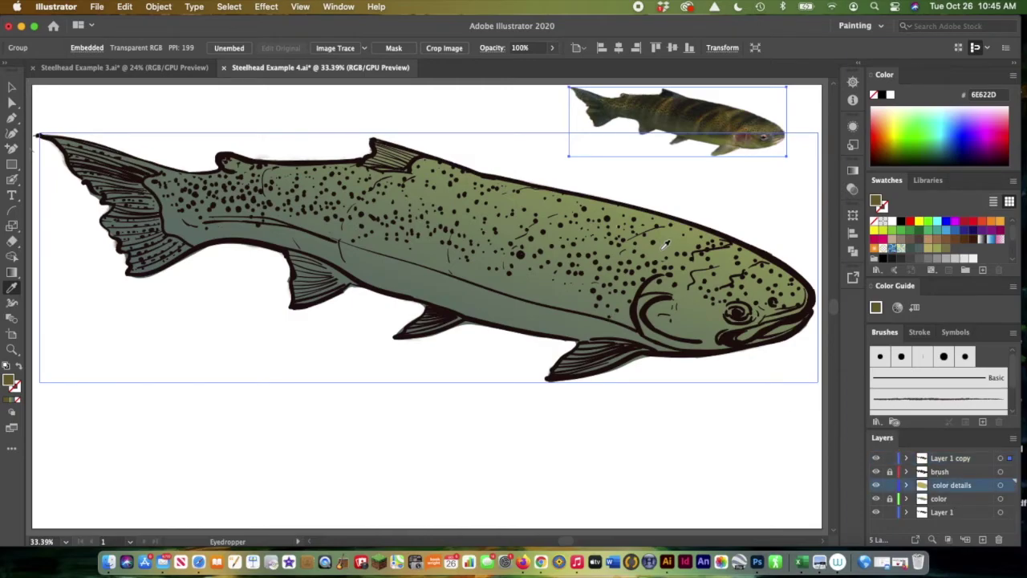
# Paint olive-brown Blob Brush patches over the top of the fish's head and the upper back behind it
pyautogui.click(12, 182)
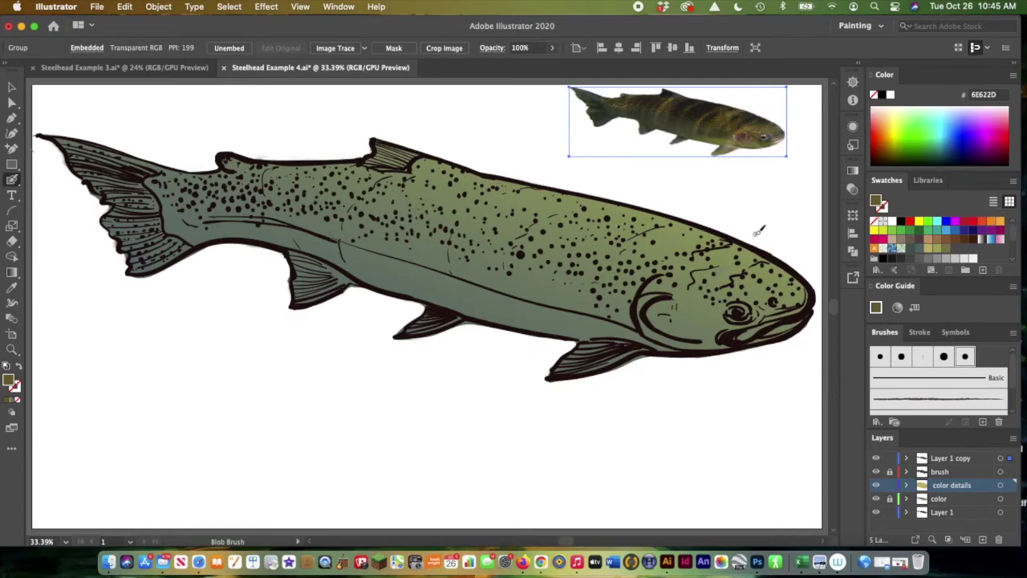
pyautogui.moveTo(732, 265)
pyautogui.mouseDown()
pyautogui.moveTo(653, 282)
pyautogui.moveTo(690, 284)
pyautogui.moveTo(694, 272)
pyautogui.moveTo(687, 284)
pyautogui.moveTo(726, 267)
pyautogui.mouseUp()
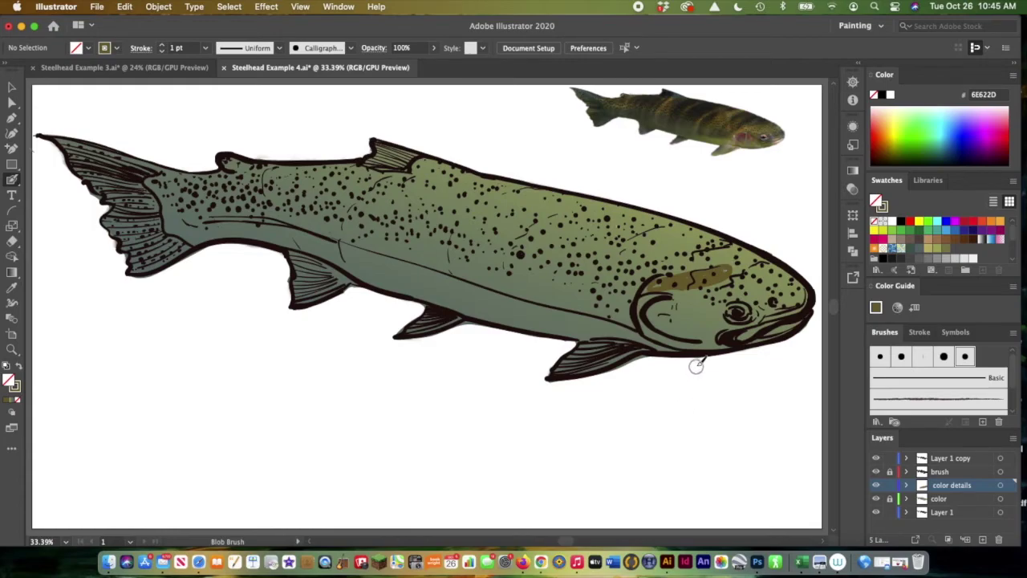
pyautogui.moveTo(733, 258)
pyautogui.mouseDown()
pyautogui.moveTo(710, 262)
pyautogui.moveTo(753, 248)
pyautogui.moveTo(747, 263)
pyautogui.moveTo(650, 281)
pyautogui.moveTo(710, 251)
pyautogui.moveTo(677, 233)
pyautogui.moveTo(718, 279)
pyautogui.moveTo(785, 273)
pyautogui.moveTo(764, 263)
pyautogui.mouseUp()
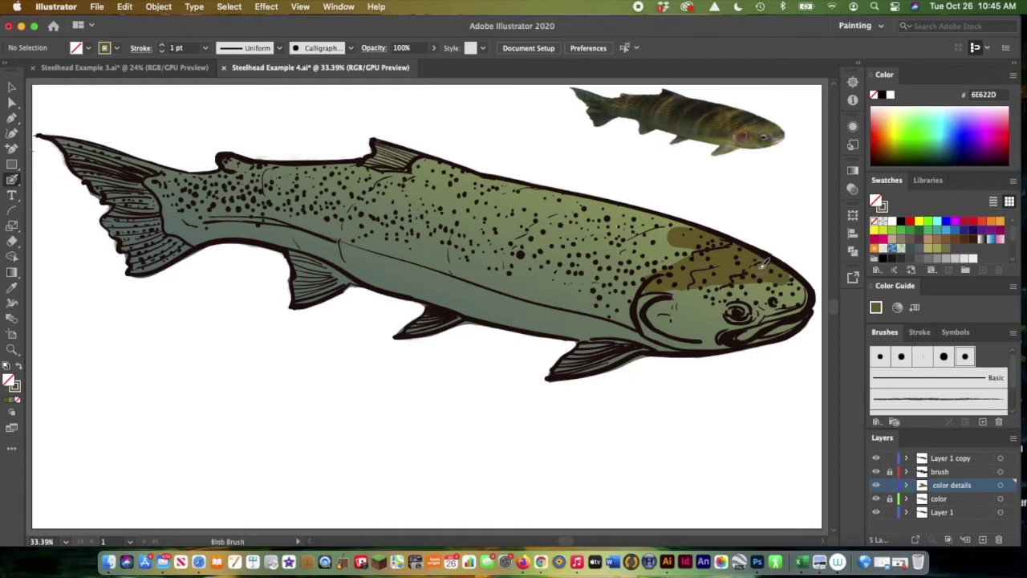
pyautogui.moveTo(693, 229)
pyautogui.mouseDown()
pyautogui.moveTo(630, 237)
pyautogui.moveTo(674, 248)
pyautogui.moveTo(635, 246)
pyautogui.moveTo(676, 224)
pyautogui.moveTo(610, 210)
pyautogui.moveTo(619, 238)
pyautogui.moveTo(585, 252)
pyautogui.moveTo(602, 268)
pyautogui.moveTo(699, 235)
pyautogui.mouseUp()
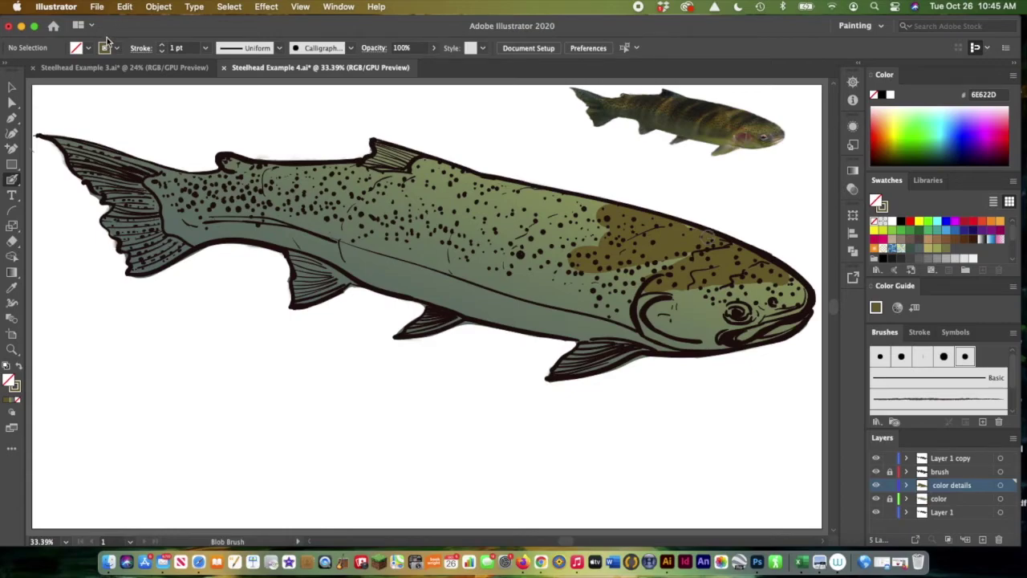
# Set the stroke to the tan swatch and paint lighter highlights inside the olive-brown patches on the back and head
pyautogui.click(107, 48)
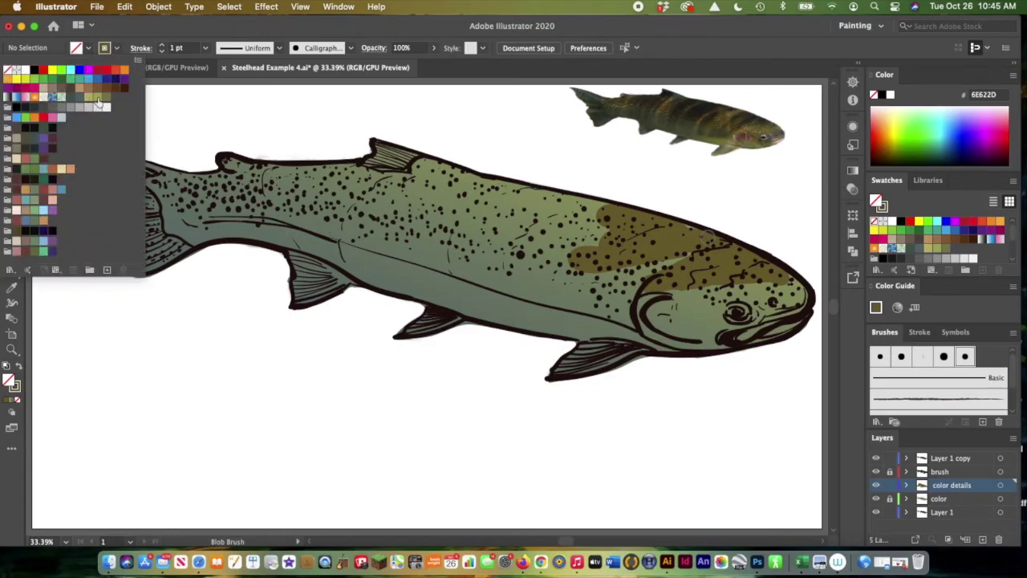
pyautogui.click(88, 98)
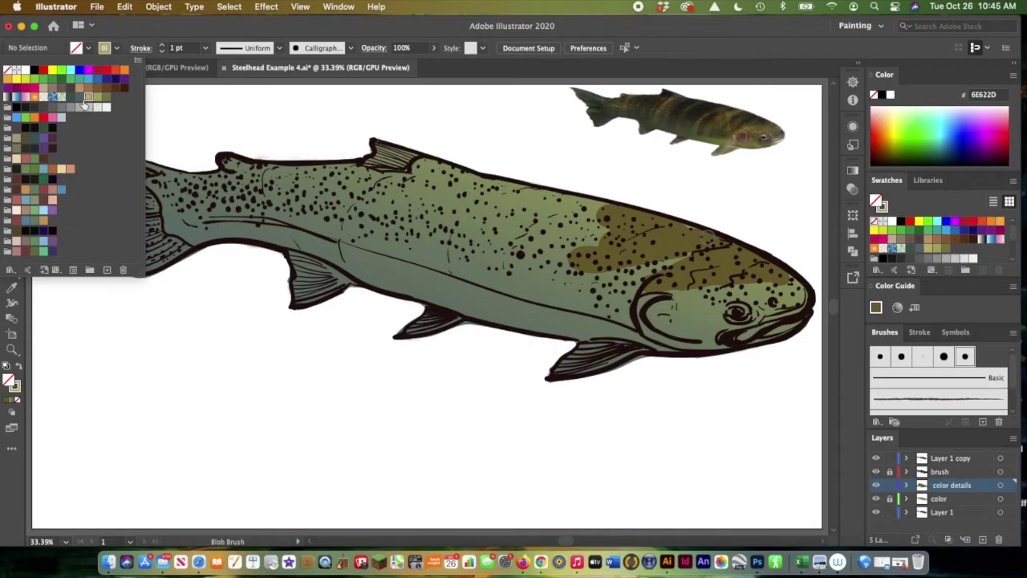
pyautogui.click(674, 235)
pyautogui.moveTo(669, 241); pyautogui.dragTo(591, 262)
pyautogui.moveTo(639, 235)
pyautogui.mouseDown()
pyautogui.moveTo(605, 211)
pyautogui.moveTo(682, 231)
pyautogui.moveTo(647, 234)
pyautogui.moveTo(684, 239)
pyautogui.moveTo(687, 263)
pyautogui.moveTo(731, 259)
pyautogui.moveTo(669, 228)
pyautogui.moveTo(765, 261)
pyautogui.mouseUp()
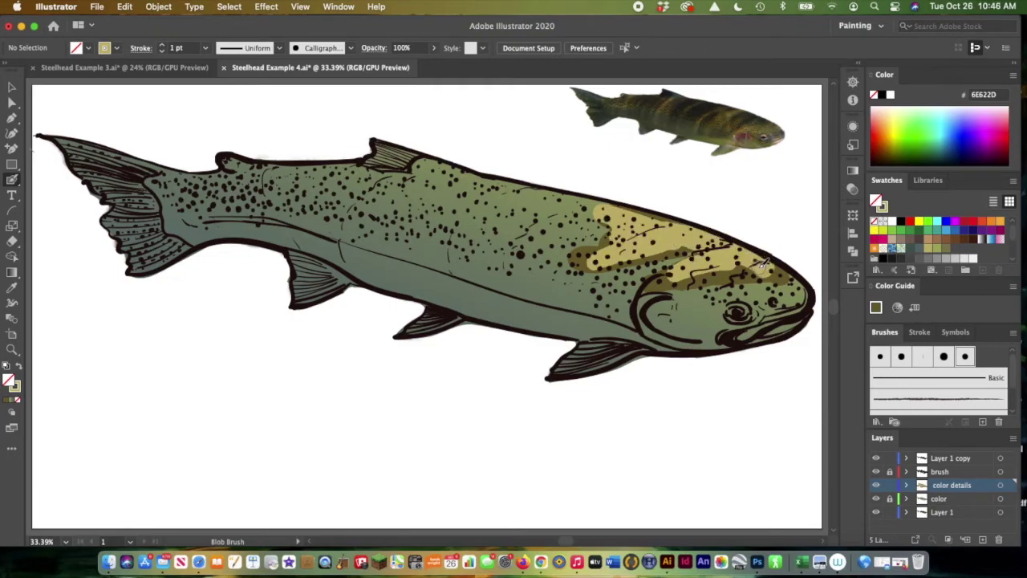
# Set the stroke to the brownish-red swatch C=30 M=75 Y=72 K=19, leaving its swatch options as they are
pyautogui.click(105, 49)
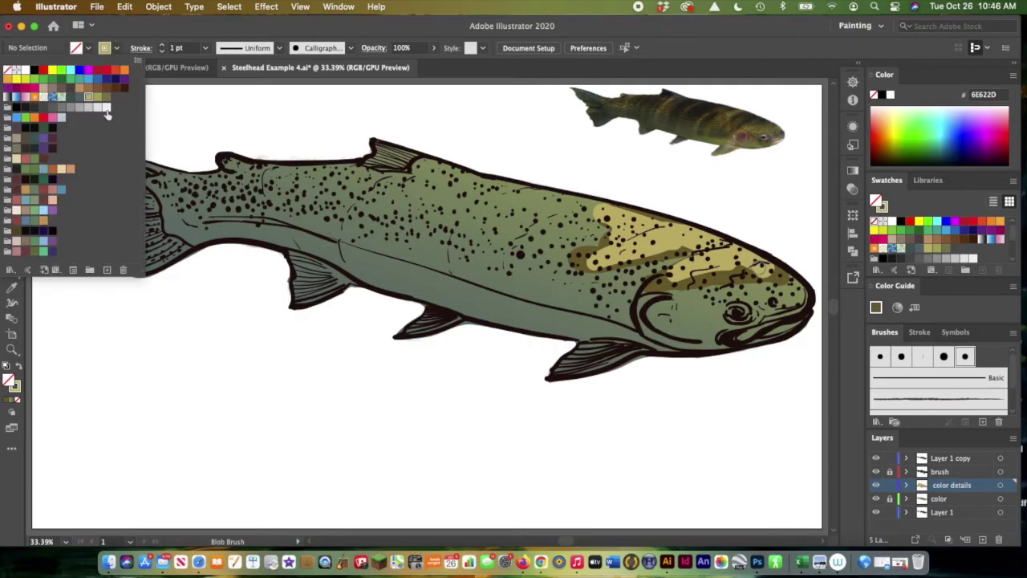
pyautogui.doubleClick(46, 190)
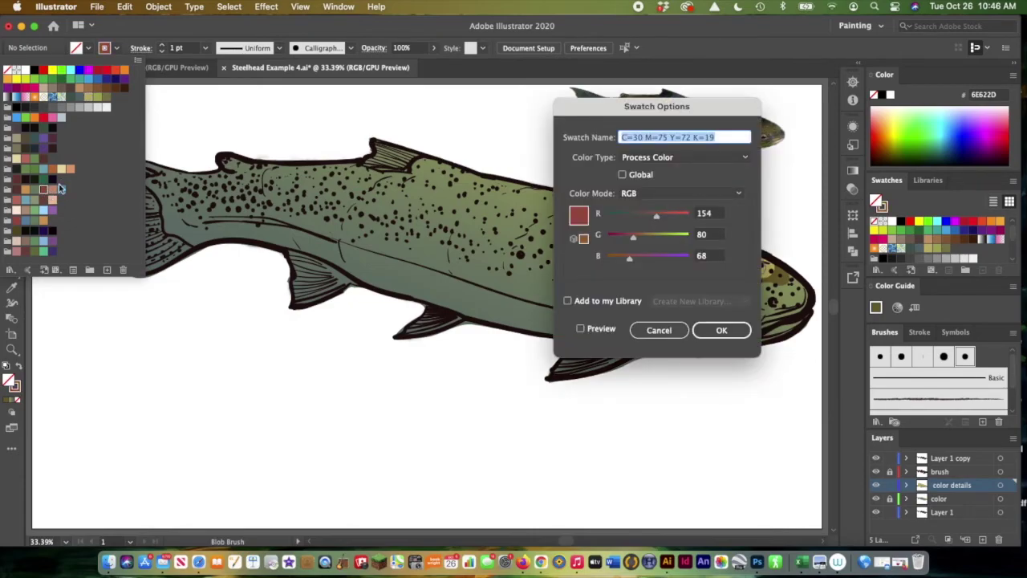
pyautogui.press('Return')
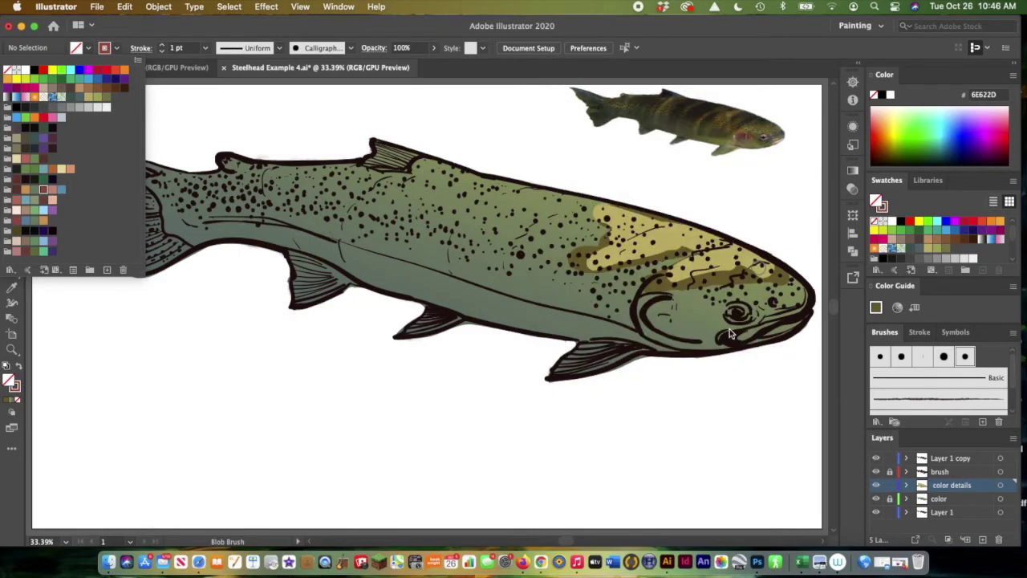
pyautogui.doubleClick(44, 190)
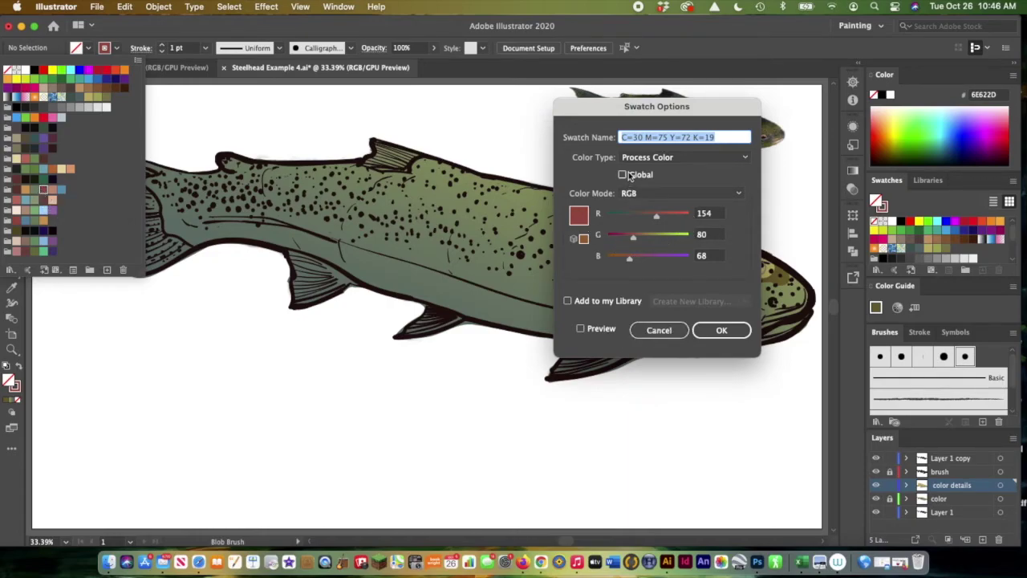
pyautogui.click(722, 331)
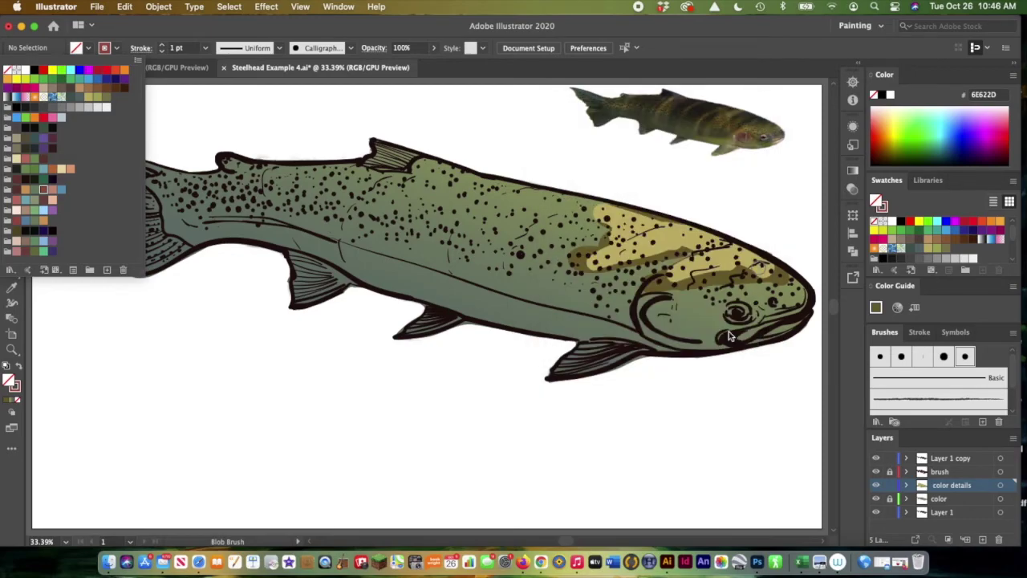
# Lighten the red stroke color to AA5F57
pyautogui.click(20, 387)
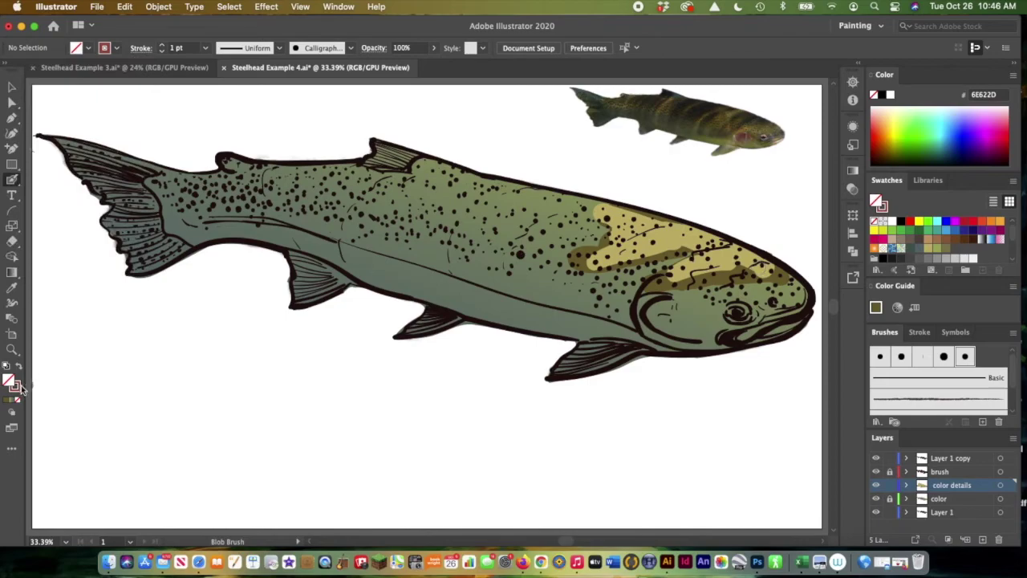
pyautogui.doubleClick(17, 386)
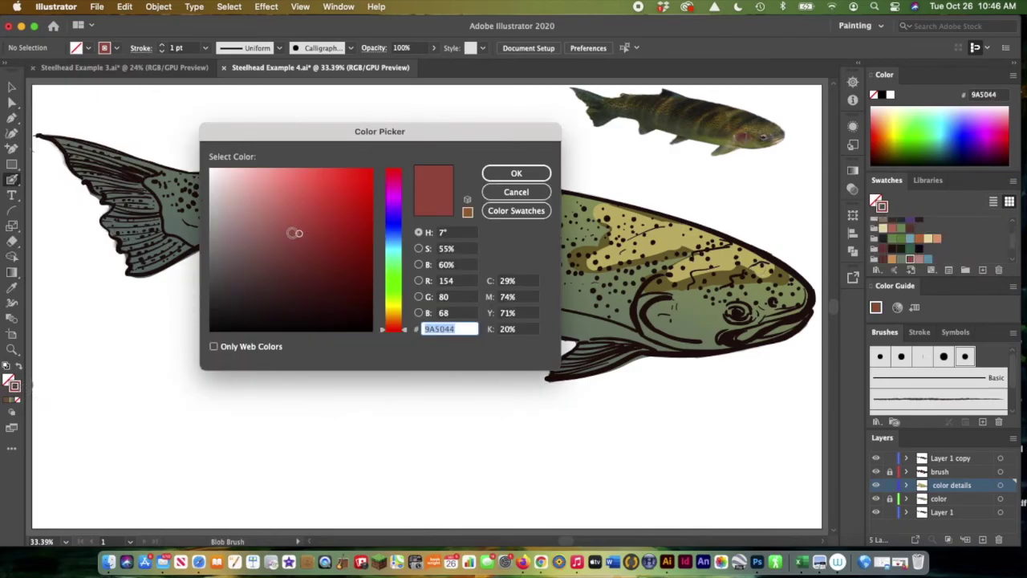
pyautogui.moveTo(298, 234); pyautogui.dragTo(289, 222)
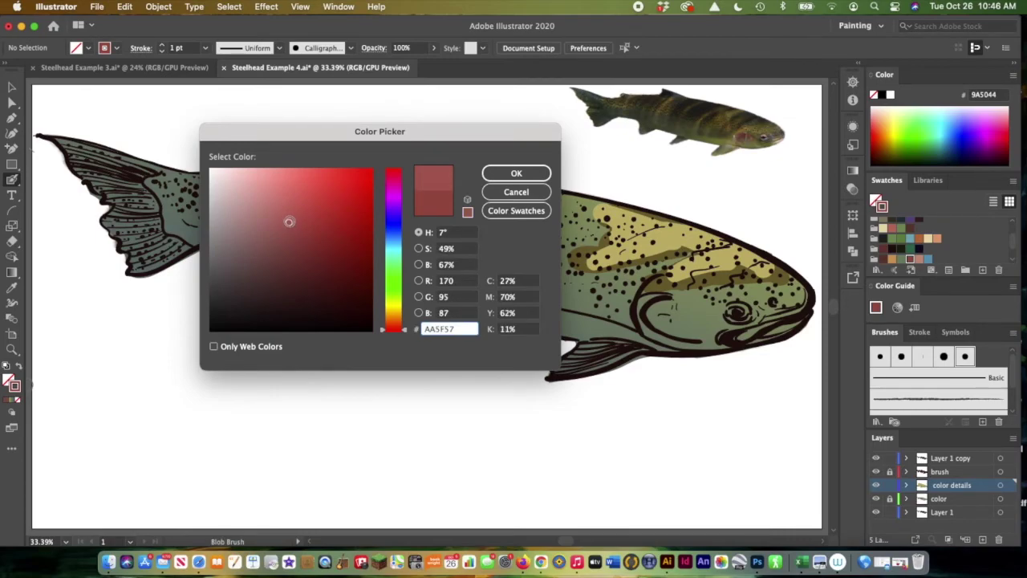
pyautogui.click(518, 174)
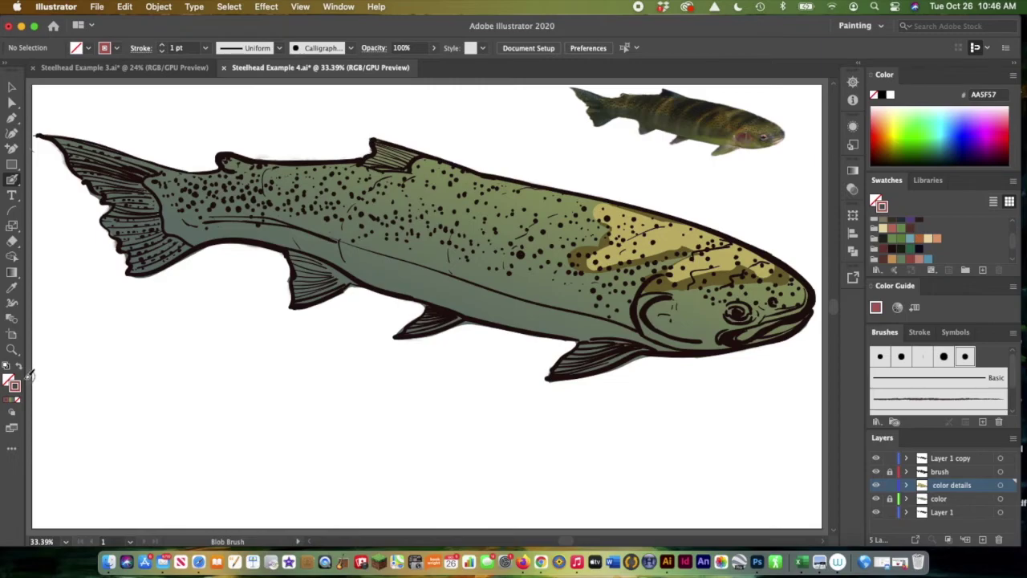
# Save the rose stroke color as a swatch and paint it with the Blob Brush on the fish's gill cover and mouth
pyautogui.moveTo(13, 388)
pyautogui.mouseDown()
pyautogui.moveTo(650, 326)
pyautogui.moveTo(973, 257)
pyautogui.moveTo(977, 244)
pyautogui.moveTo(1014, 262)
pyautogui.moveTo(1016, 234)
pyautogui.mouseUp()
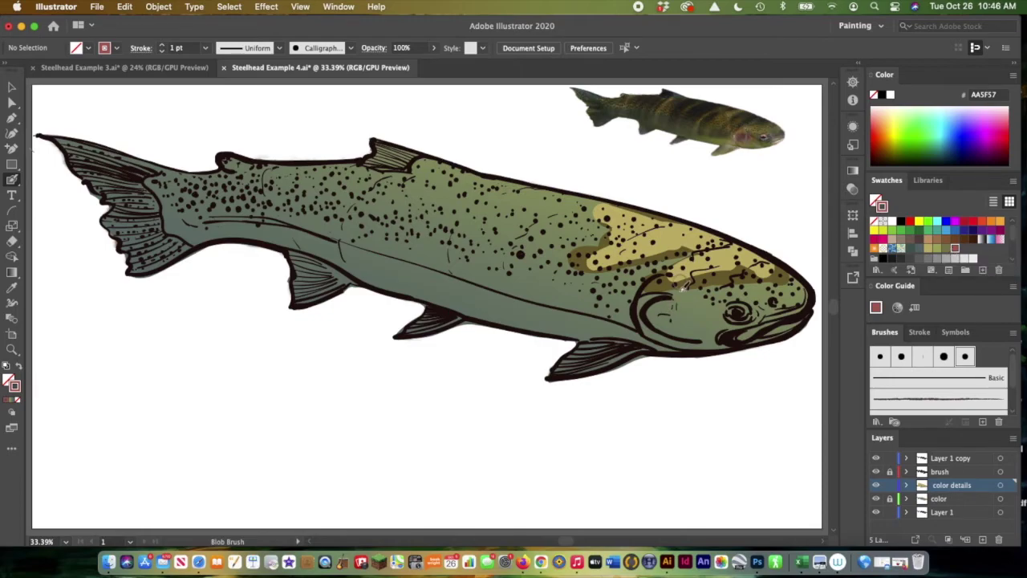
pyautogui.moveTo(674, 304)
pyautogui.mouseDown()
pyautogui.moveTo(660, 312)
pyautogui.moveTo(670, 324)
pyautogui.moveTo(654, 310)
pyautogui.moveTo(669, 299)
pyautogui.moveTo(662, 292)
pyautogui.moveTo(646, 312)
pyautogui.moveTo(690, 322)
pyautogui.mouseUp()
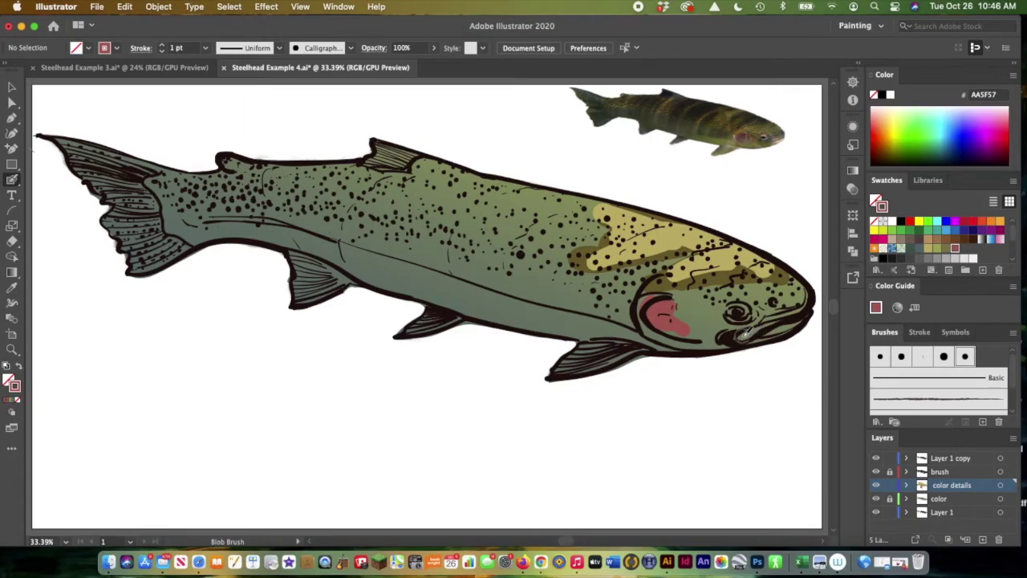
pyautogui.moveTo(749, 329)
pyautogui.mouseDown()
pyautogui.moveTo(809, 316)
pyautogui.moveTo(782, 325)
pyautogui.mouseUp()
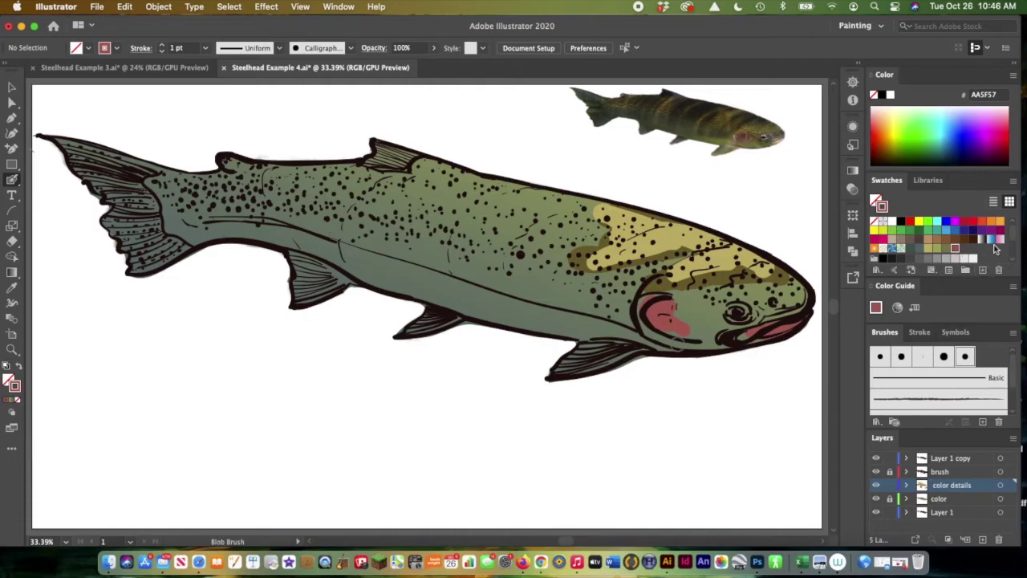
# Set the stroke to the cream swatch E8D9A9 and paint highlights over the rose areas on the mouth and gill cover
pyautogui.scroll(-5, 1013, 239)
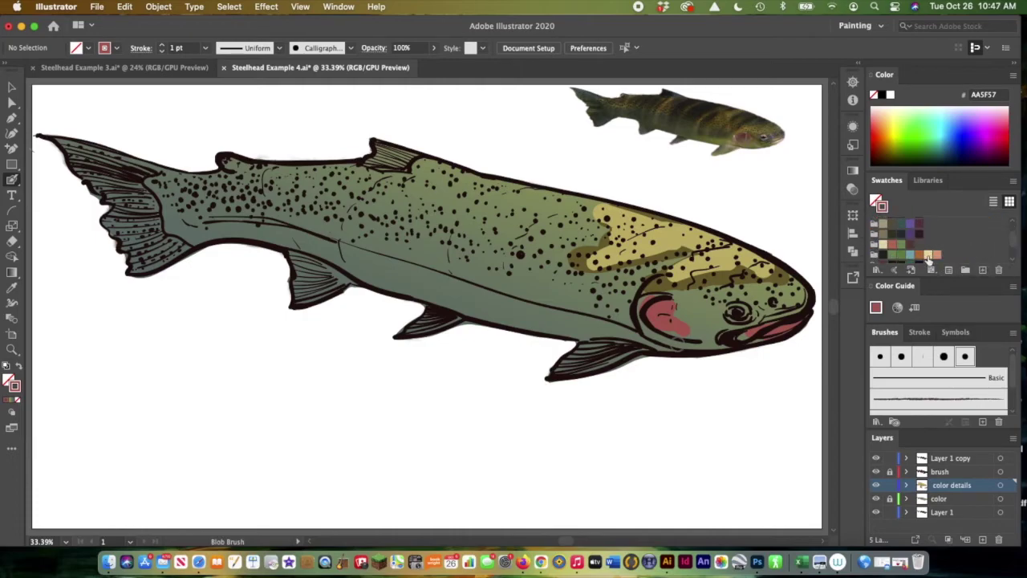
pyautogui.click(928, 255)
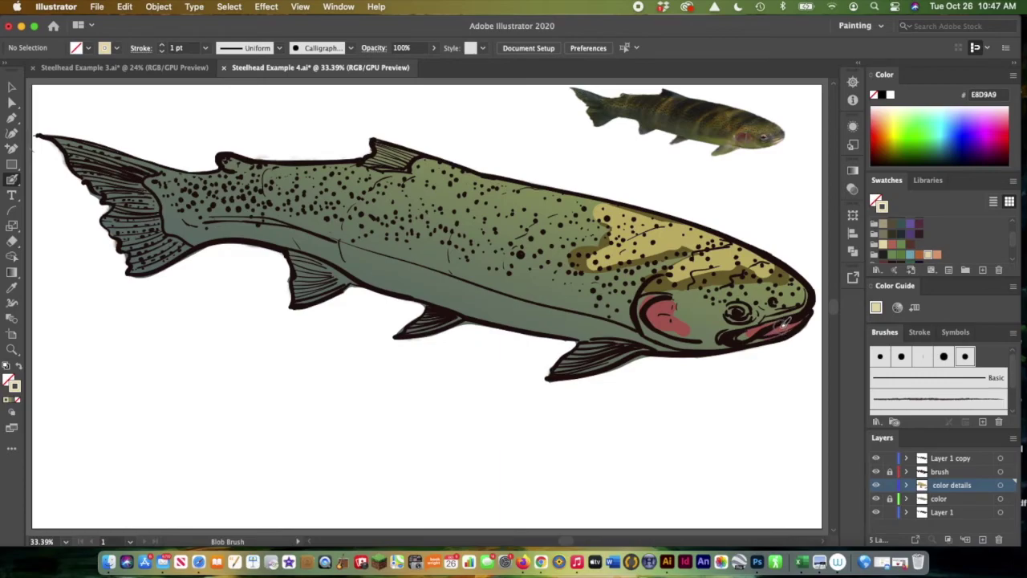
pyautogui.moveTo(785, 321)
pyautogui.mouseDown()
pyautogui.moveTo(792, 326)
pyautogui.moveTo(769, 331)
pyautogui.mouseUp()
pyautogui.moveTo(676, 299); pyautogui.dragTo(676, 326)
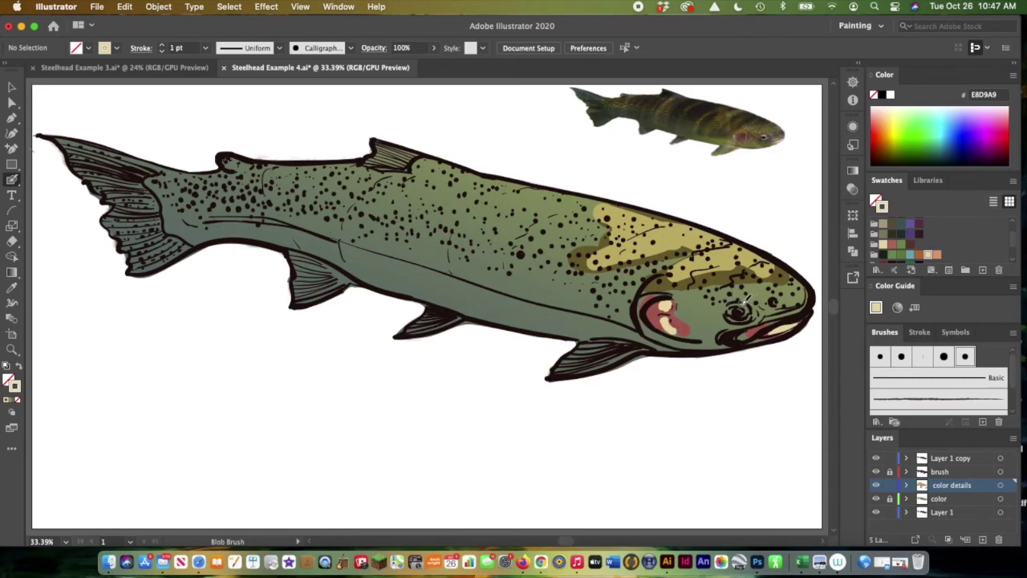
# Display the Navigator, bring the fish's gill cover into close view and extend the cream highlights over its rose area
pyautogui.press('v')
pyautogui.press('super+equal')
pyautogui.press('super+equal')
pyautogui.press('super+equal')
pyautogui.press('super+equal')
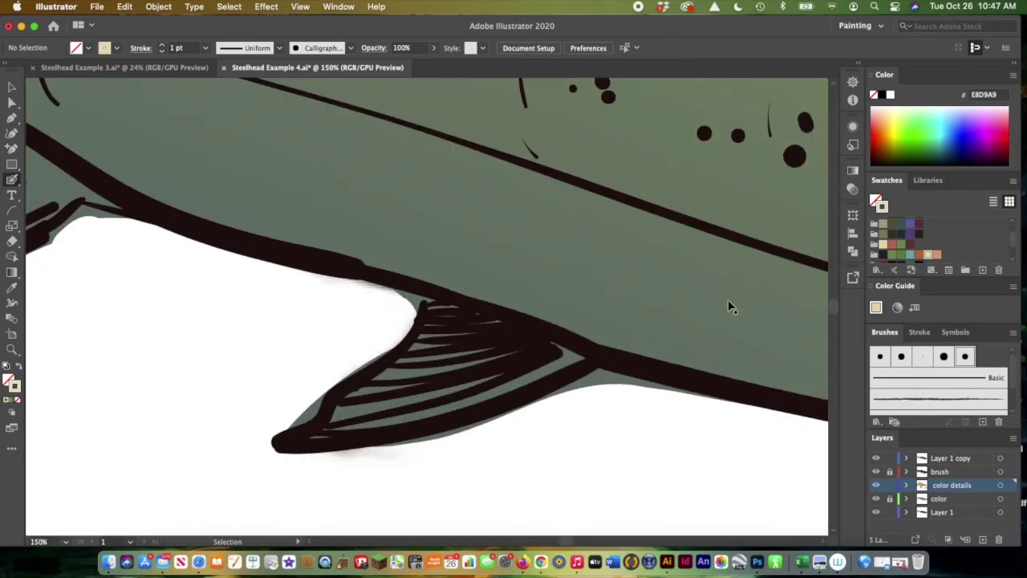
pyautogui.click(347, 5)
pyautogui.click(341, 6)
pyautogui.click(339, 5)
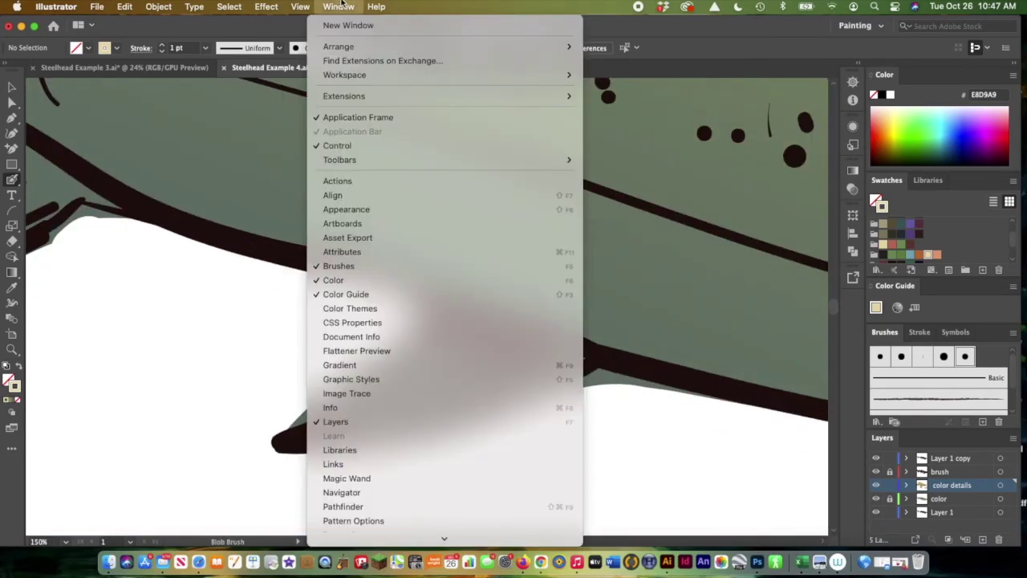
pyautogui.click(359, 492)
pyautogui.moveTo(769, 120); pyautogui.dragTo(796, 116)
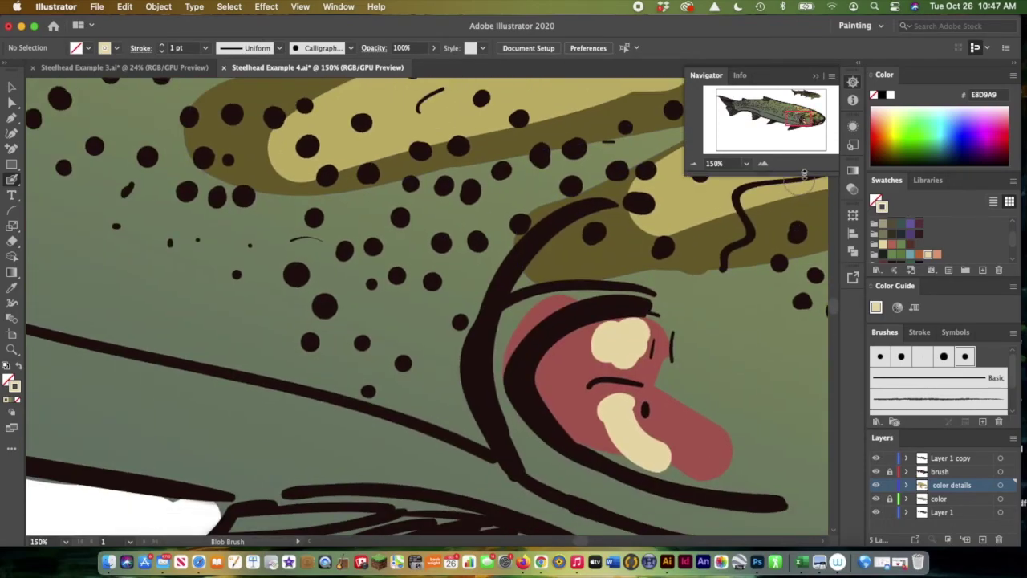
pyautogui.moveTo(638, 335)
pyautogui.mouseDown()
pyautogui.moveTo(622, 362)
pyautogui.moveTo(633, 353)
pyautogui.moveTo(625, 396)
pyautogui.moveTo(632, 392)
pyautogui.moveTo(629, 407)
pyautogui.moveTo(650, 437)
pyautogui.moveTo(628, 414)
pyautogui.moveTo(661, 434)
pyautogui.mouseUp()
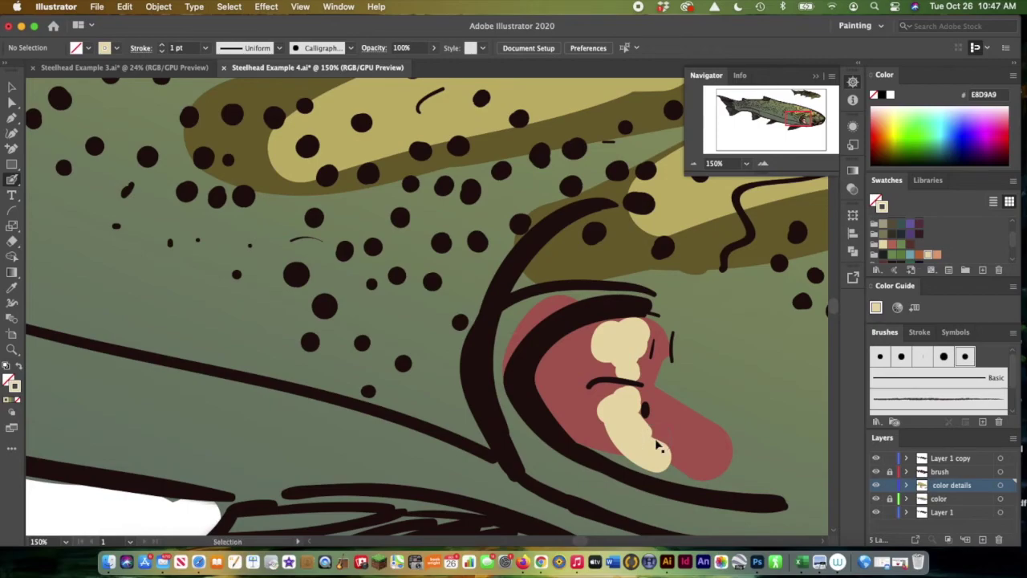
# Paint cream highlights with the Blob Brush over the yellow patches on the fish's upper back and forehead
pyautogui.press('super+equal')
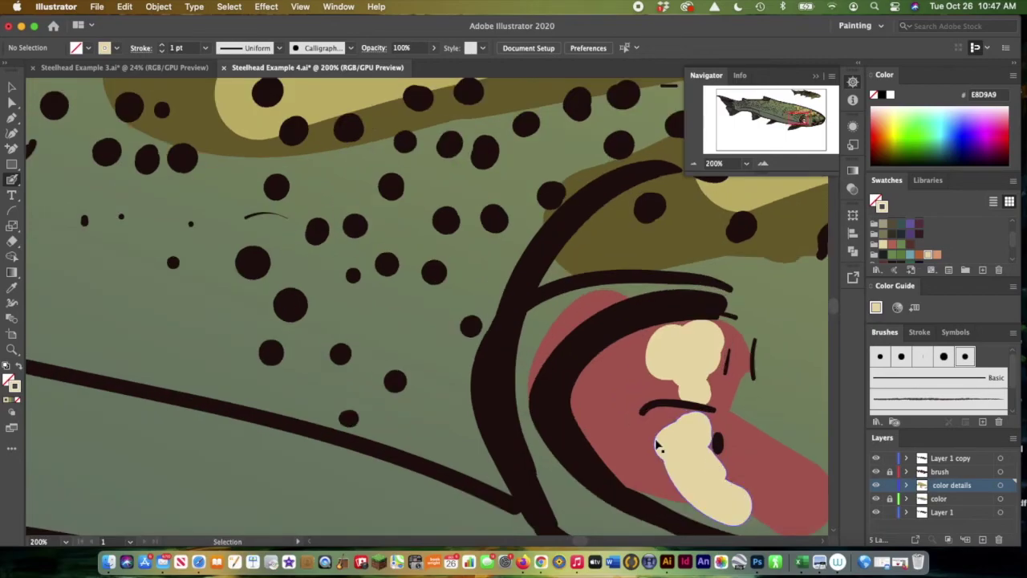
pyautogui.press('super+minus')
pyautogui.press('super+minus')
pyautogui.press('super+minus')
pyautogui.press('super+minus')
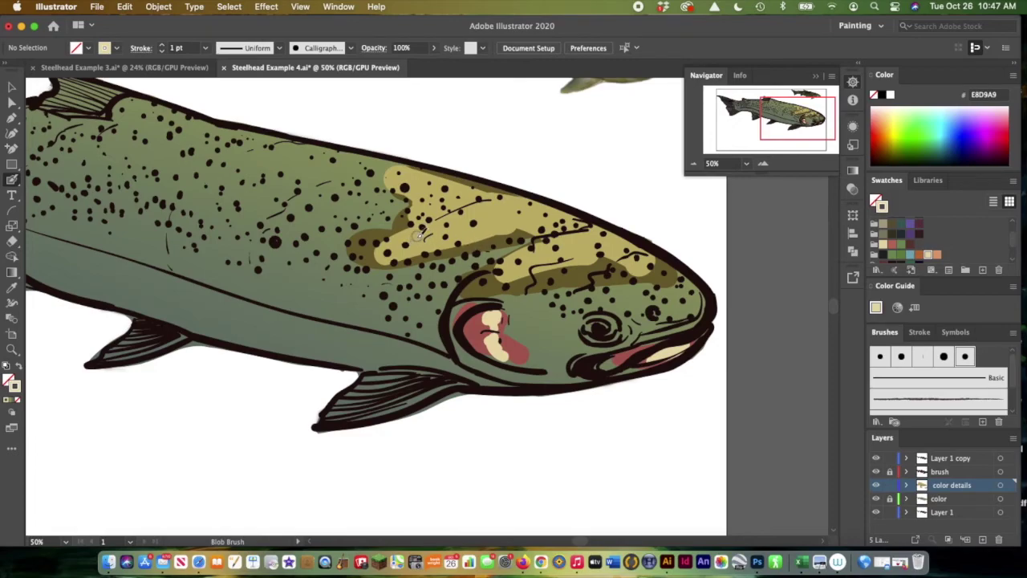
pyautogui.moveTo(412, 242)
pyautogui.mouseDown()
pyautogui.moveTo(477, 216)
pyautogui.moveTo(509, 217)
pyautogui.moveTo(500, 198)
pyautogui.moveTo(550, 221)
pyautogui.mouseUp()
pyautogui.moveTo(512, 265)
pyautogui.mouseDown()
pyautogui.moveTo(584, 250)
pyautogui.moveTo(570, 235)
pyautogui.moveTo(638, 251)
pyautogui.moveTo(575, 225)
pyautogui.moveTo(653, 264)
pyautogui.mouseUp()
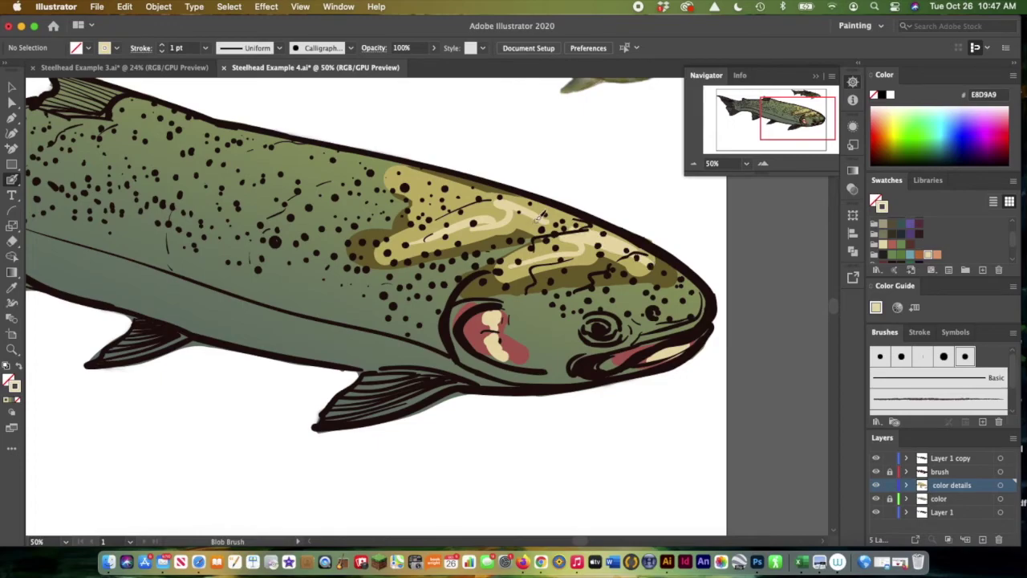
pyautogui.moveTo(520, 199); pyautogui.dragTo(592, 223)
pyautogui.moveTo(473, 190)
pyautogui.mouseDown()
pyautogui.moveTo(398, 175)
pyautogui.moveTo(470, 187)
pyautogui.mouseUp()
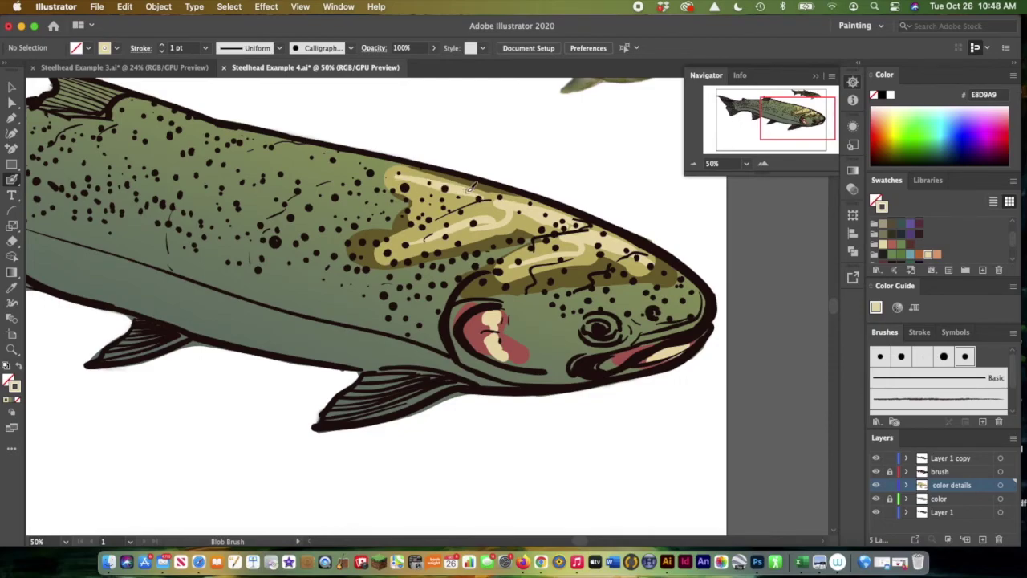
# Add thin cream highlights around the eye, along the upper jaw and snout, and beneath the gill cover
pyautogui.moveTo(601, 314)
pyautogui.mouseDown()
pyautogui.moveTo(584, 320)
pyautogui.moveTo(623, 316)
pyautogui.moveTo(598, 337)
pyautogui.moveTo(585, 332)
pyautogui.moveTo(614, 340)
pyautogui.moveTo(620, 320)
pyautogui.mouseUp()
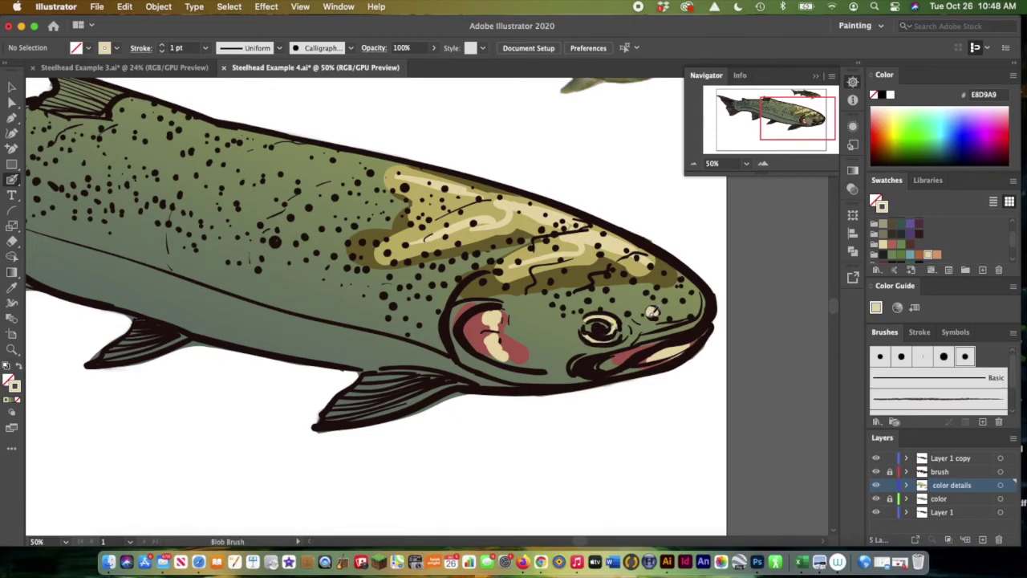
pyautogui.moveTo(667, 319)
pyautogui.mouseDown()
pyautogui.moveTo(700, 313)
pyautogui.moveTo(703, 294)
pyautogui.moveTo(674, 265)
pyautogui.mouseUp()
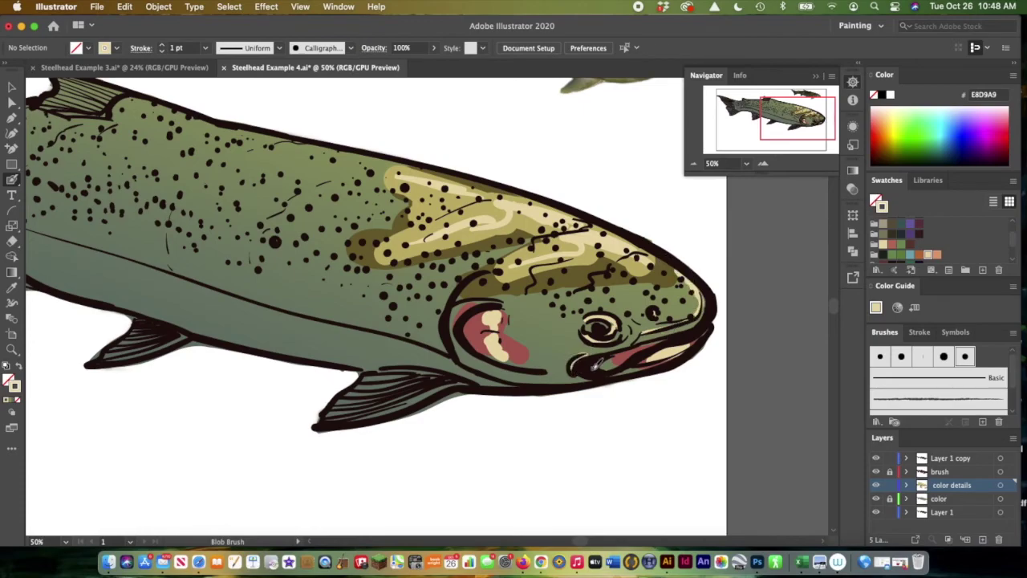
pyautogui.moveTo(472, 358); pyautogui.dragTo(531, 370)
pyautogui.moveTo(641, 283)
pyautogui.mouseDown()
pyautogui.moveTo(634, 286)
pyautogui.moveTo(678, 281)
pyautogui.mouseUp()
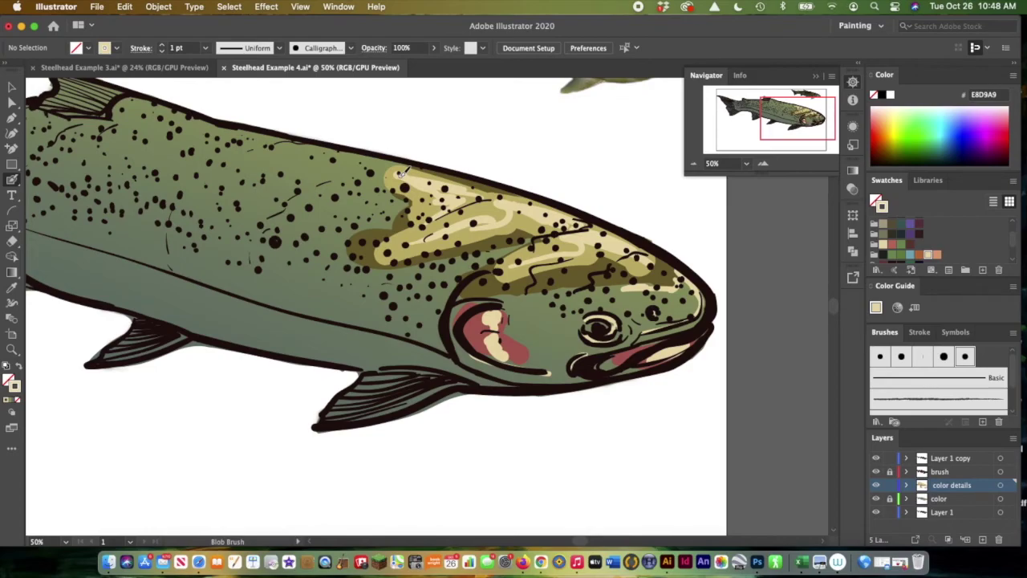
# Open the Properties settings and set the stroke to a dark blue-gray swatch
pyautogui.click(141, 48)
pyautogui.click(141, 49)
pyautogui.click(340, 7)
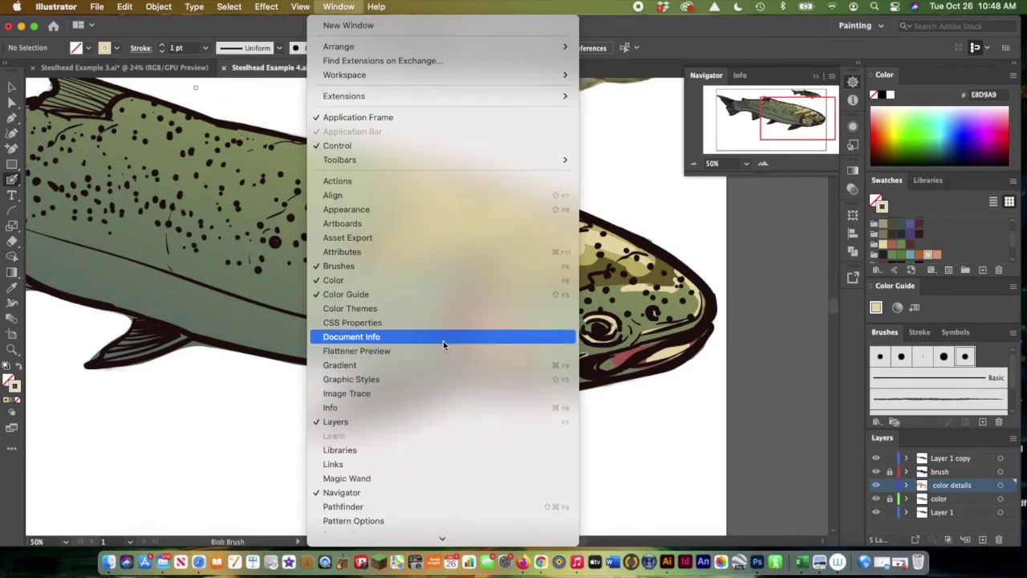
pyautogui.moveTo(437, 537)
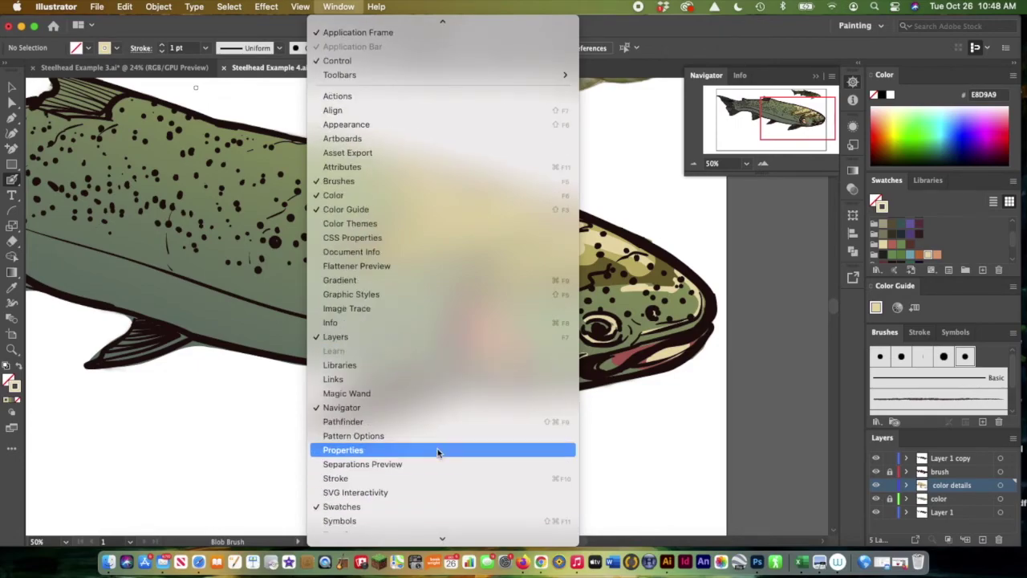
pyautogui.click(441, 449)
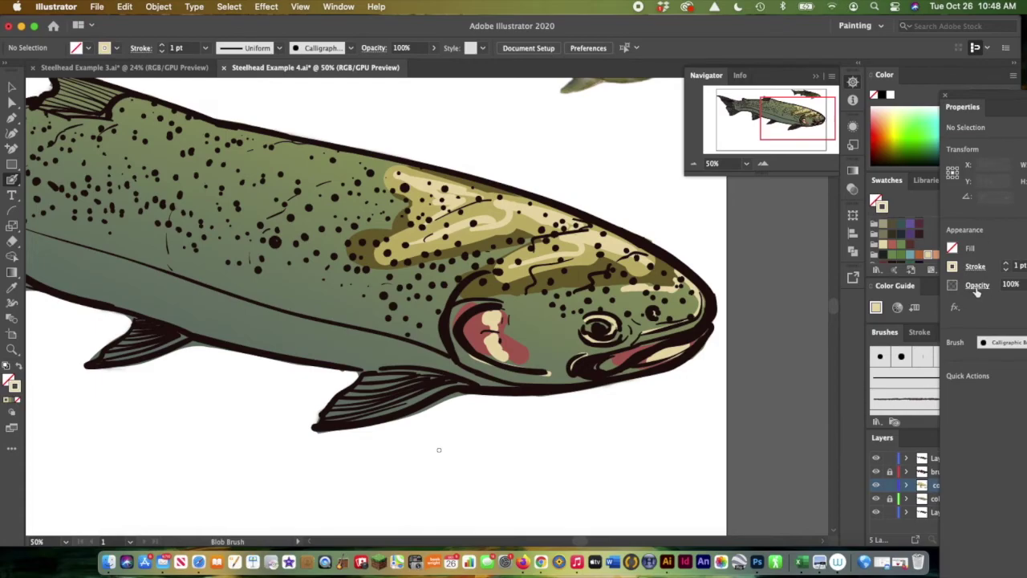
pyautogui.click(953, 268)
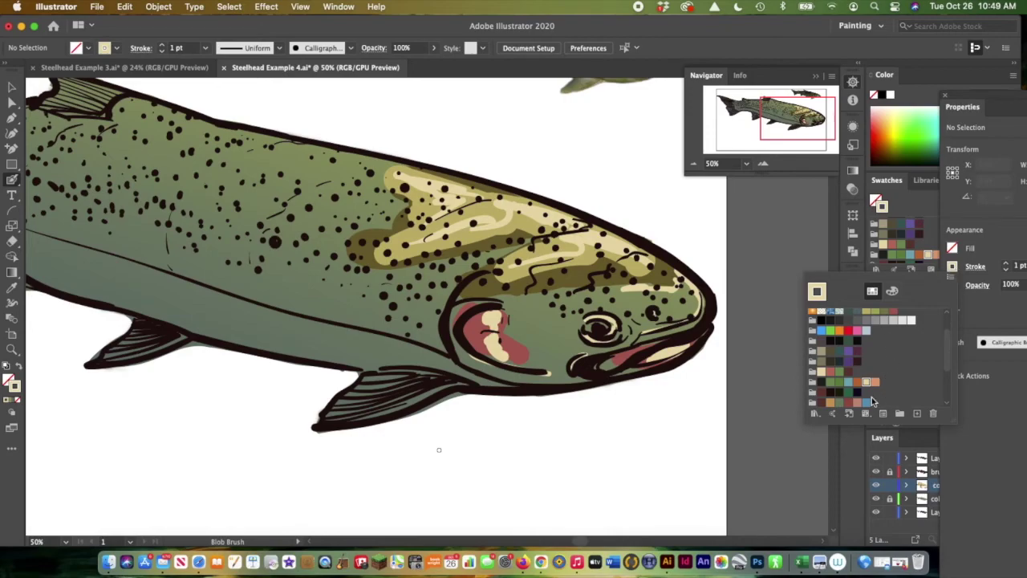
pyautogui.moveTo(948, 337)
pyautogui.mouseDown()
pyautogui.moveTo(952, 397)
pyautogui.moveTo(955, 345)
pyautogui.mouseUp()
pyautogui.click(856, 340)
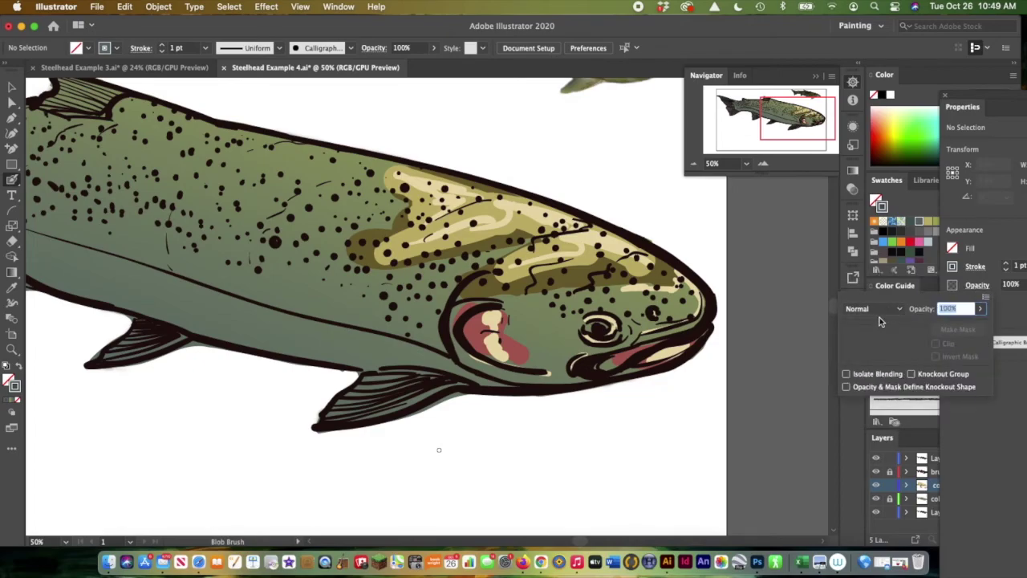
# Set the brush's blending mode to Multiply and its opacity to 37%
pyautogui.click(977, 286)
pyautogui.click(977, 286)
pyautogui.click(899, 309)
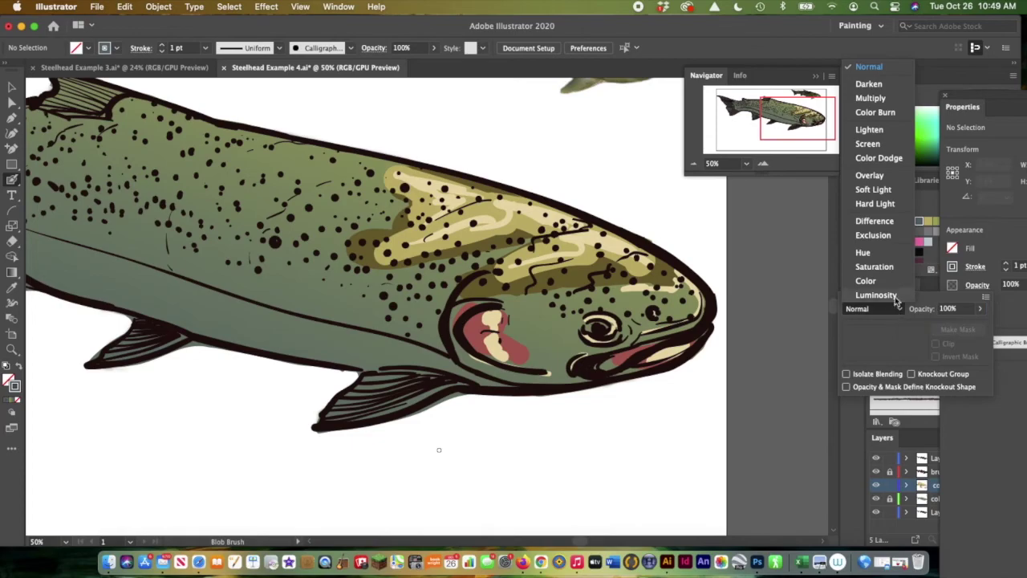
pyautogui.click(871, 98)
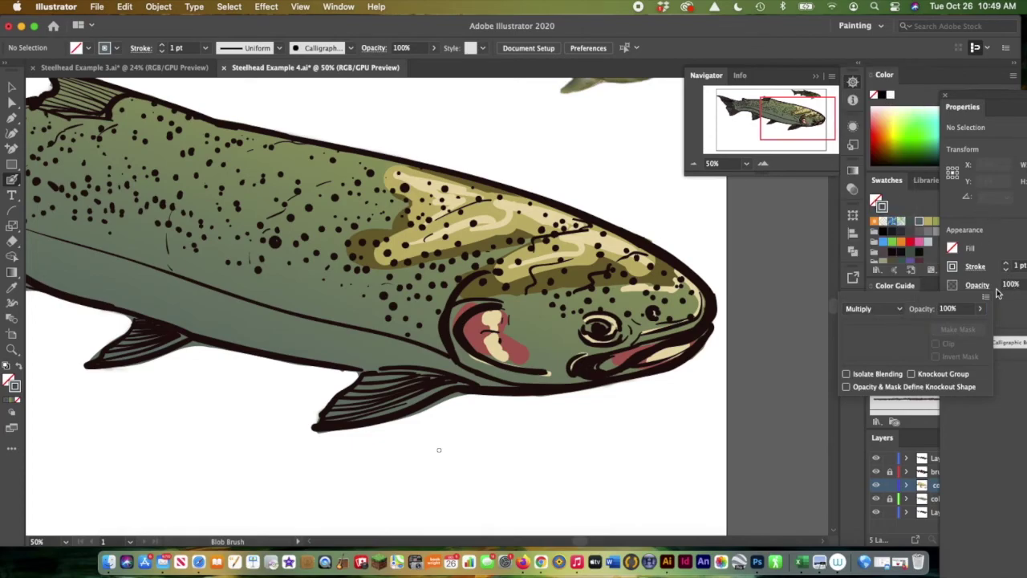
pyautogui.click(980, 308)
pyautogui.moveTo(978, 325); pyautogui.dragTo(948, 329)
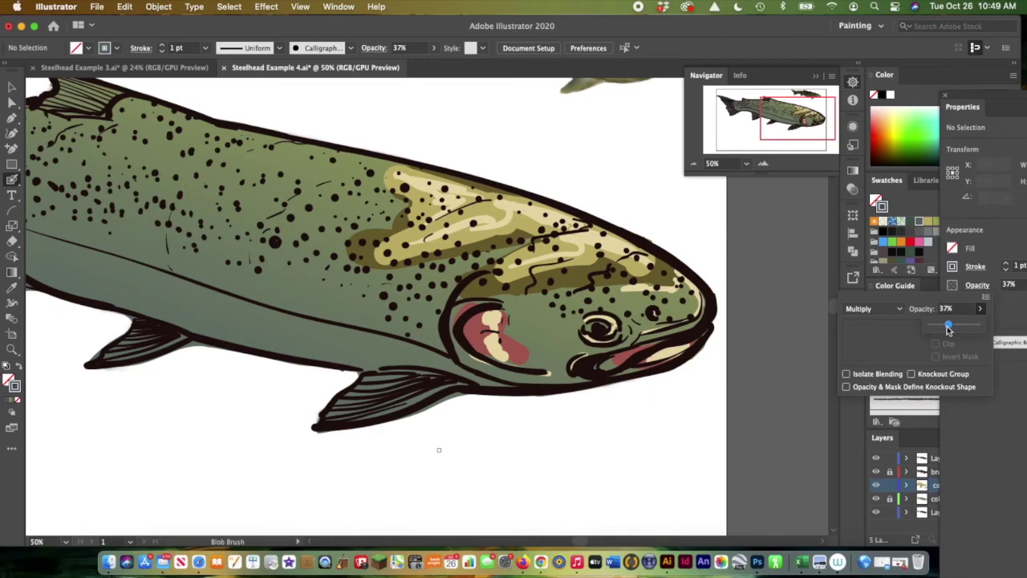
pyautogui.click(1016, 310)
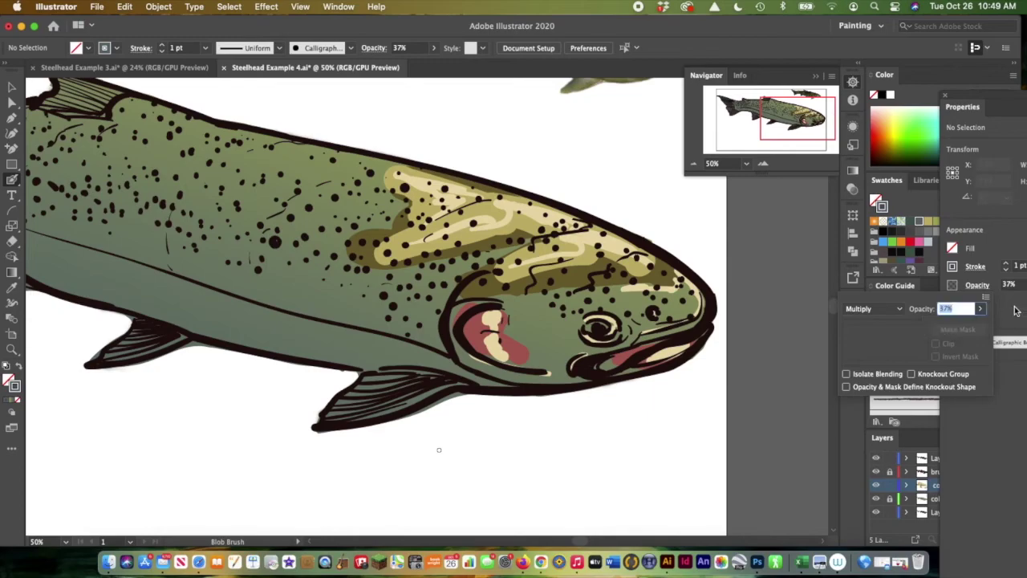
pyautogui.click(478, 368)
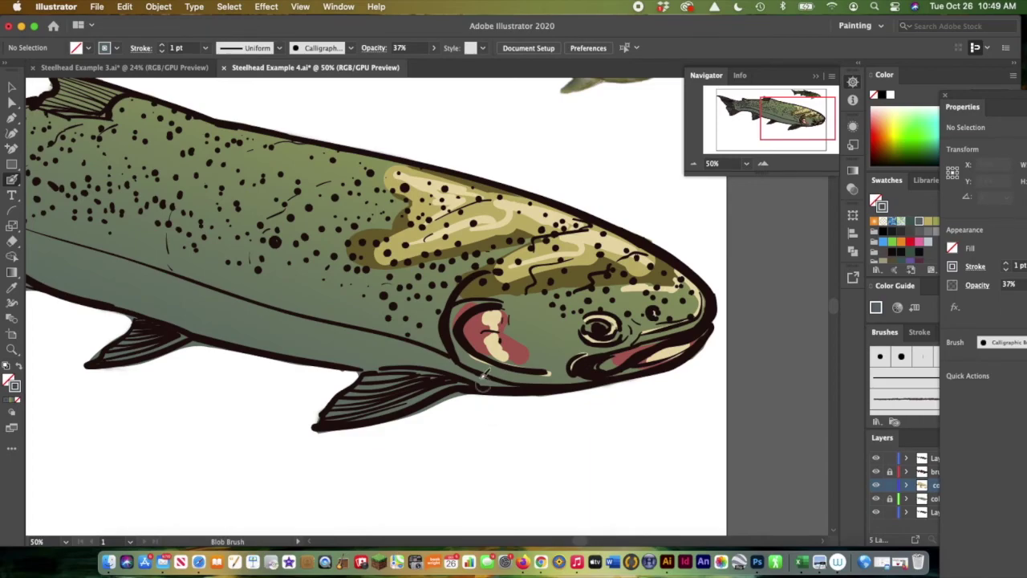
# Paint translucent shadows below the gill cover, along the lower jaw and along the belly toward the tail
pyautogui.moveTo(469, 352); pyautogui.dragTo(571, 371)
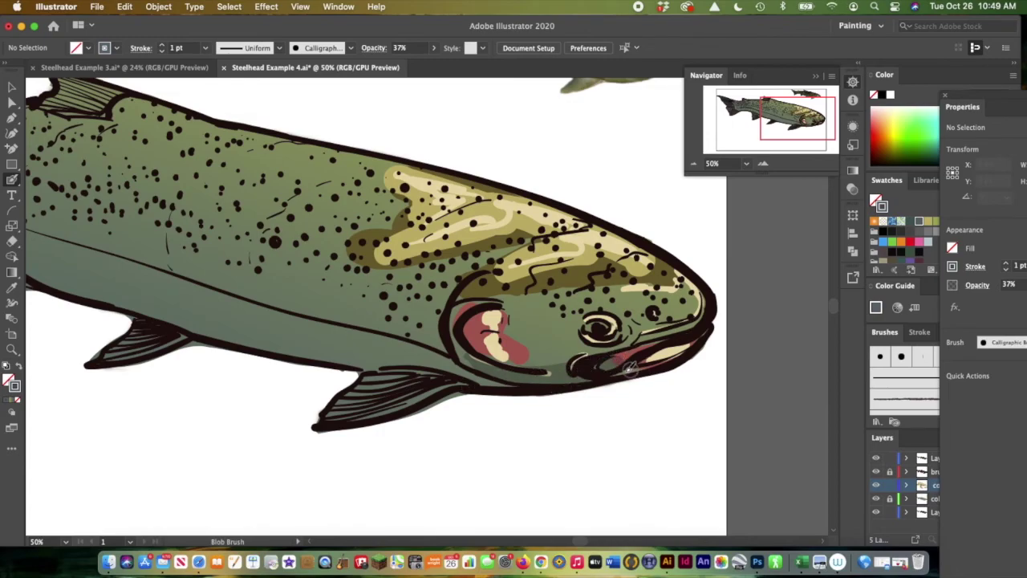
pyautogui.moveTo(684, 320); pyautogui.dragTo(691, 320)
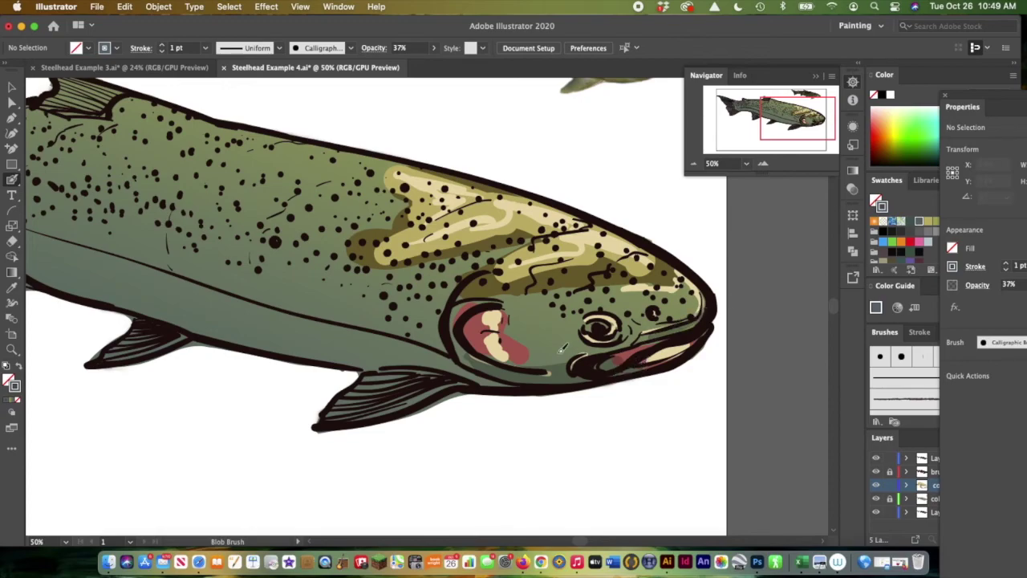
pyautogui.moveTo(406, 357)
pyautogui.mouseDown()
pyautogui.moveTo(395, 350)
pyautogui.moveTo(528, 373)
pyautogui.mouseUp()
pyautogui.moveTo(414, 341)
pyautogui.mouseDown()
pyautogui.moveTo(215, 321)
pyautogui.moveTo(462, 363)
pyautogui.mouseUp()
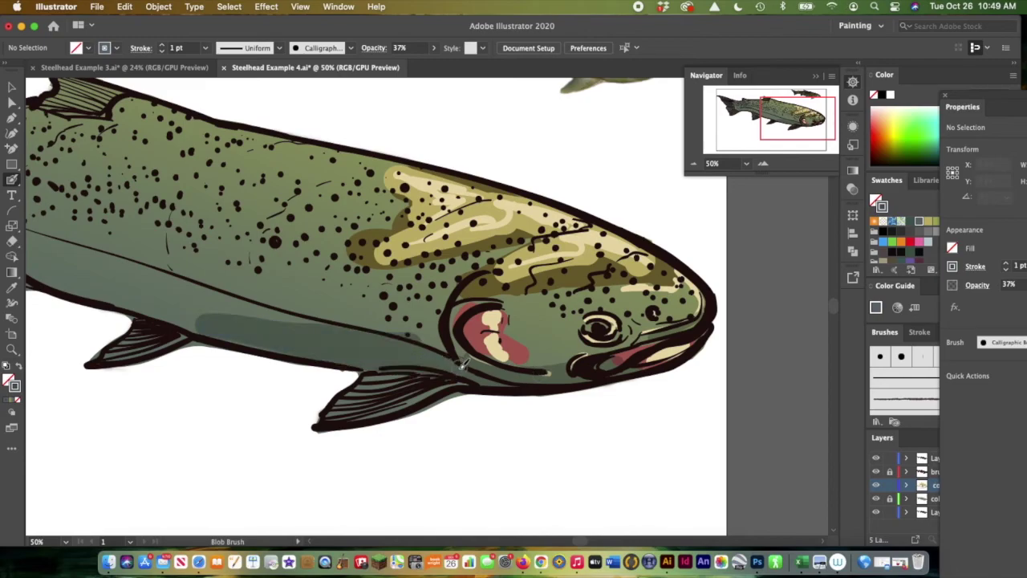
pyautogui.moveTo(238, 326)
pyautogui.mouseDown()
pyautogui.moveTo(60, 280)
pyautogui.moveTo(30, 261)
pyautogui.mouseUp()
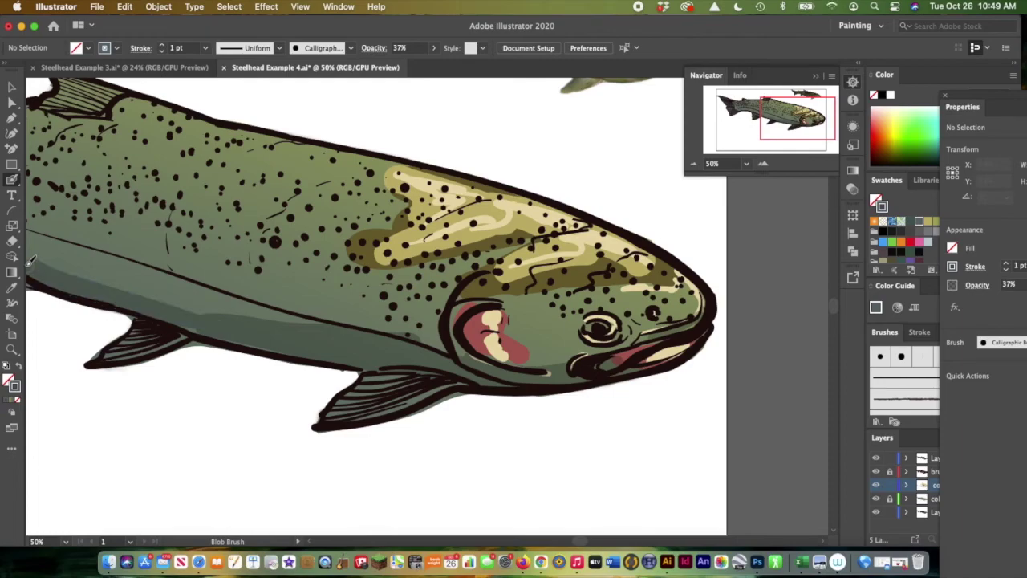
# Paint translucent shadows on the back from the tail to the head and along the lower side near the tail
pyautogui.moveTo(799, 120); pyautogui.dragTo(797, 96)
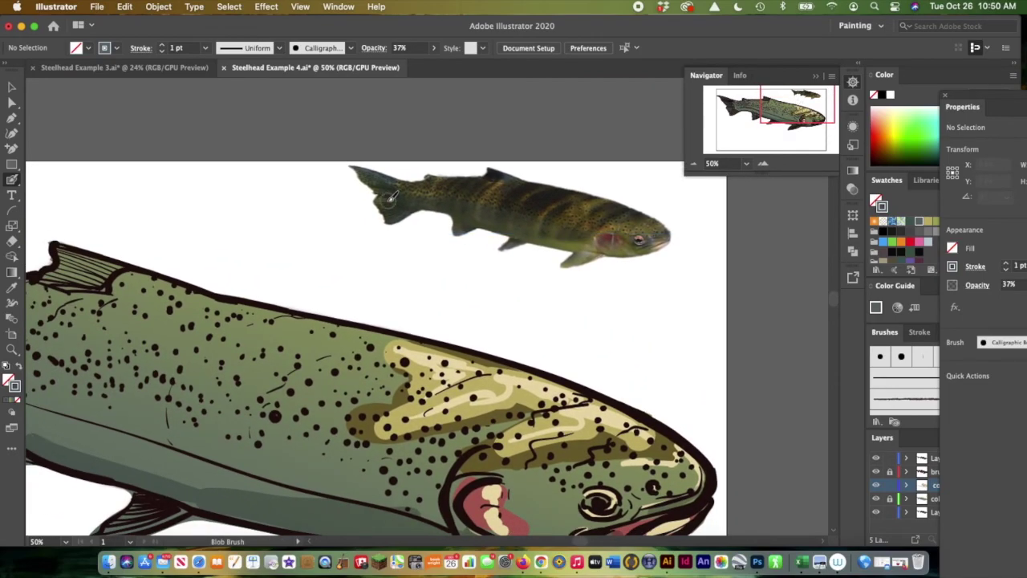
pyautogui.hscroll(-10, 391, 196)
pyautogui.scroll(-2, 391, 197)
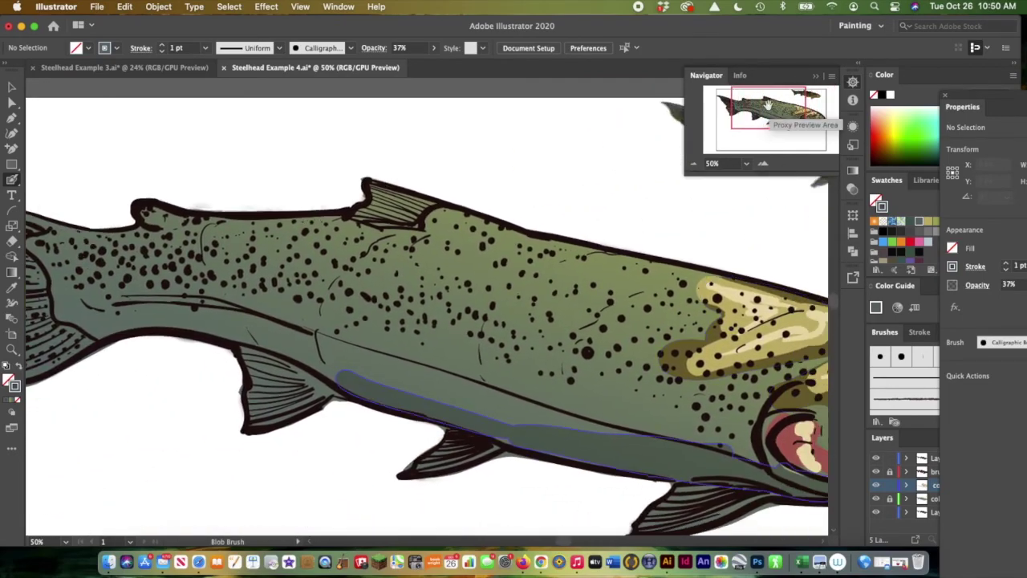
pyautogui.moveTo(318, 232)
pyautogui.mouseDown()
pyautogui.moveTo(180, 230)
pyautogui.moveTo(349, 231)
pyautogui.moveTo(205, 249)
pyautogui.moveTo(286, 250)
pyautogui.moveTo(153, 215)
pyautogui.moveTo(173, 244)
pyautogui.moveTo(77, 235)
pyautogui.moveTo(50, 240)
pyautogui.mouseUp()
pyautogui.moveTo(98, 317)
pyautogui.mouseDown()
pyautogui.moveTo(163, 308)
pyautogui.moveTo(405, 350)
pyautogui.mouseUp()
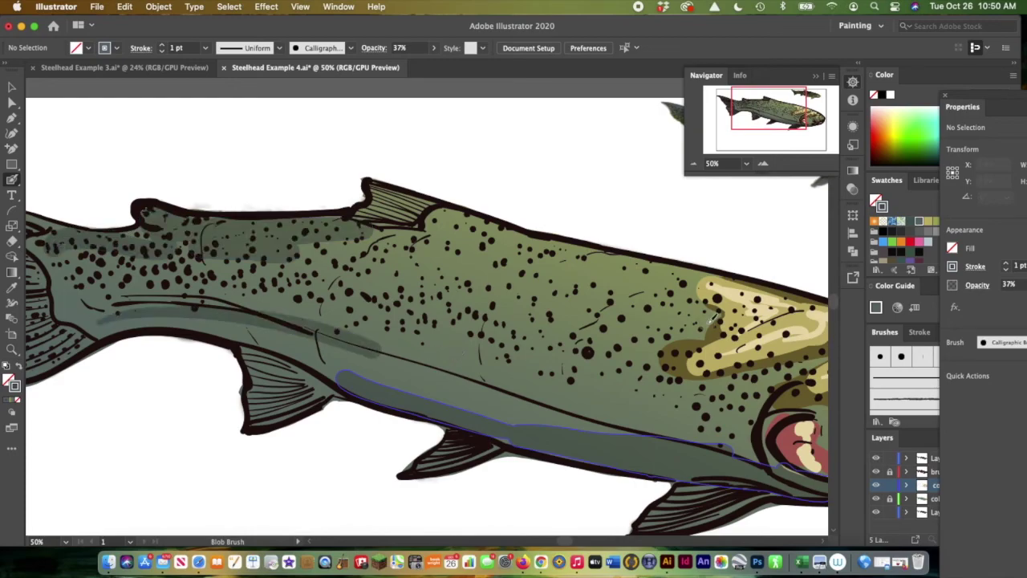
pyautogui.moveTo(445, 223); pyautogui.dragTo(710, 277)
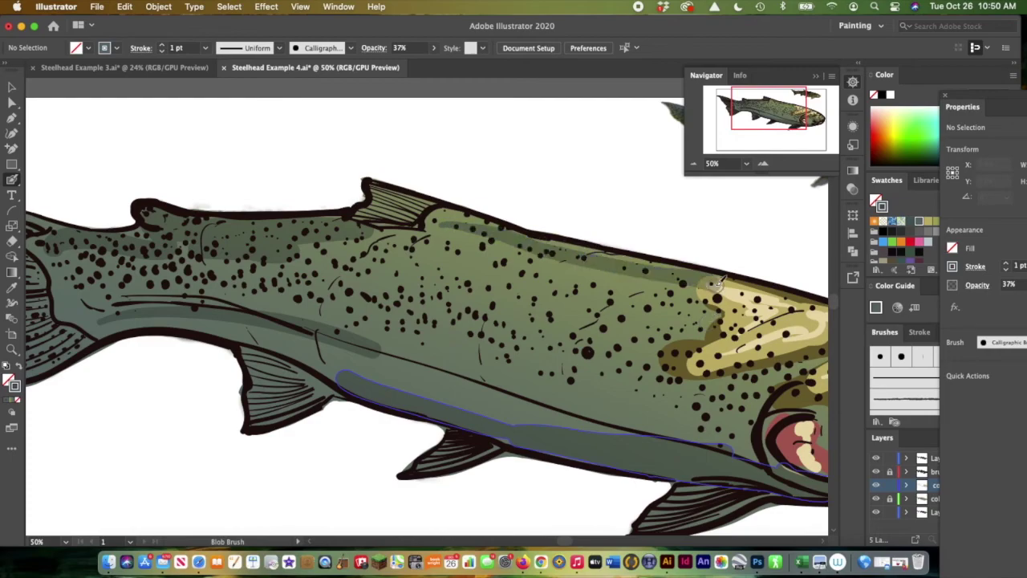
# Shade the tail, the bases of the lower fins and the upper edge of the yellow patch behind the head
pyautogui.moveTo(66, 350)
pyautogui.mouseDown()
pyautogui.moveTo(40, 359)
pyautogui.moveTo(52, 330)
pyautogui.moveTo(32, 337)
pyautogui.mouseUp()
pyautogui.moveTo(314, 389)
pyautogui.mouseDown()
pyautogui.moveTo(267, 414)
pyautogui.moveTo(284, 394)
pyautogui.moveTo(245, 357)
pyautogui.moveTo(329, 386)
pyautogui.mouseUp()
pyautogui.moveTo(489, 439)
pyautogui.mouseDown()
pyautogui.moveTo(433, 460)
pyautogui.moveTo(455, 436)
pyautogui.moveTo(477, 443)
pyautogui.mouseUp()
pyautogui.moveTo(722, 491)
pyautogui.mouseDown()
pyautogui.moveTo(697, 488)
pyautogui.moveTo(772, 477)
pyautogui.mouseUp()
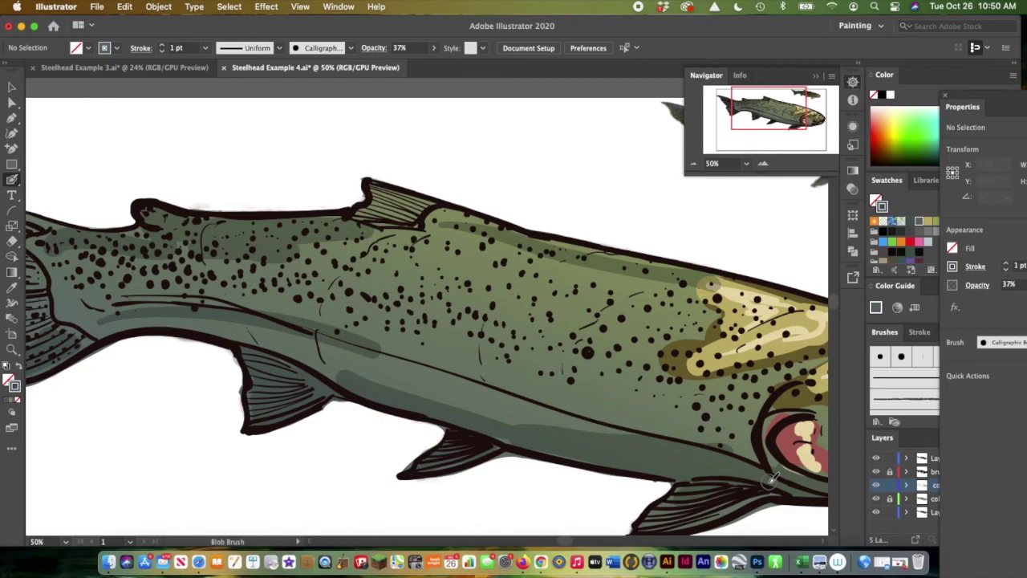
pyautogui.moveTo(702, 280); pyautogui.dragTo(827, 309)
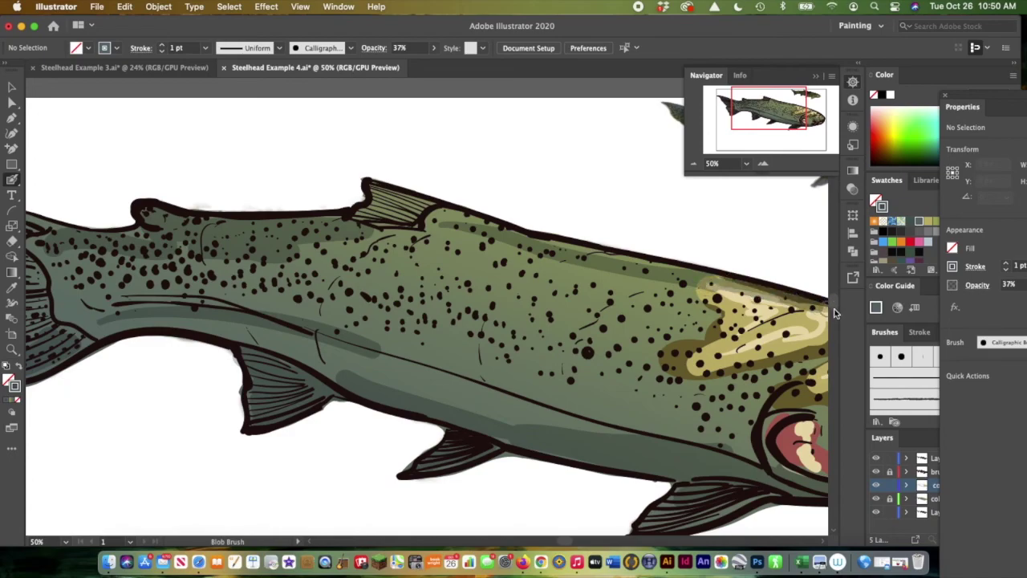
# Set the brush's blending mode to Normal and its stroke color to the pale cream swatch
pyautogui.click(978, 286)
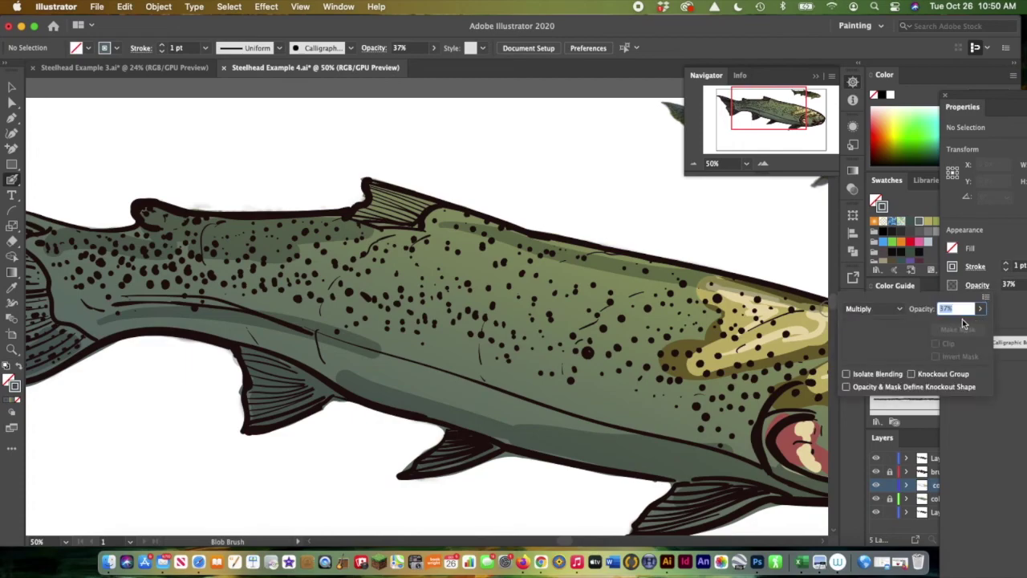
pyautogui.click(899, 313)
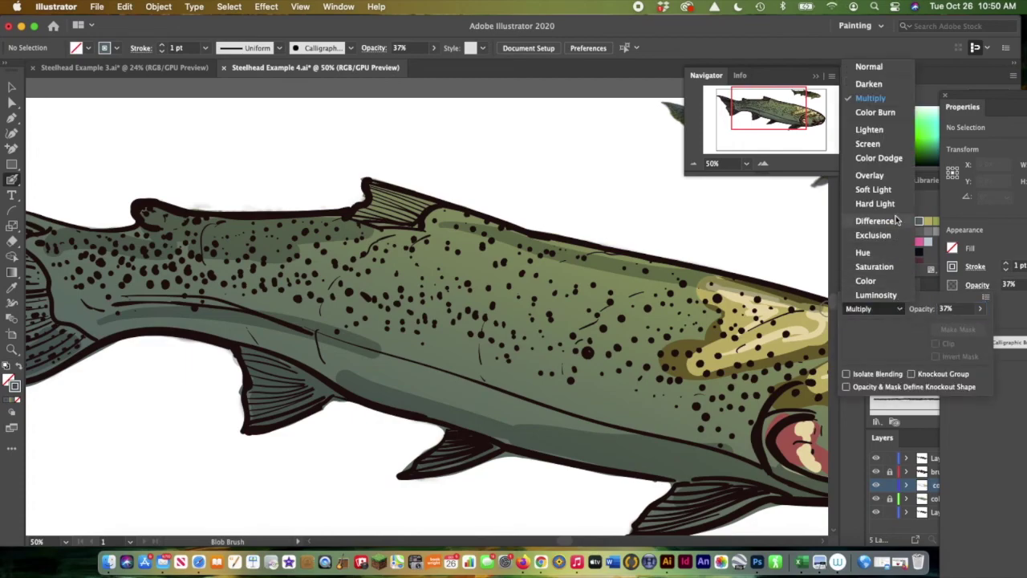
pyautogui.click(869, 72)
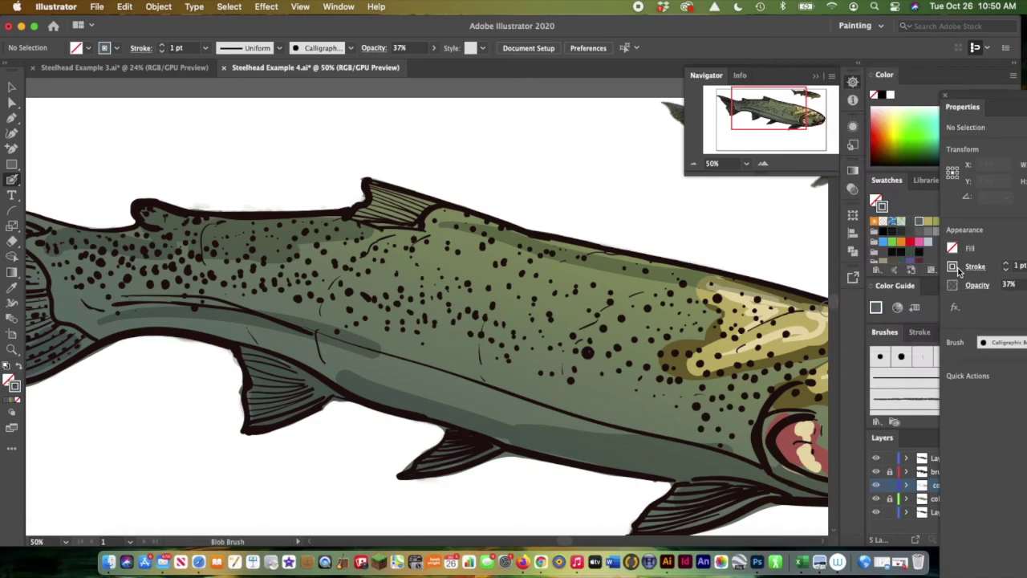
pyautogui.click(953, 268)
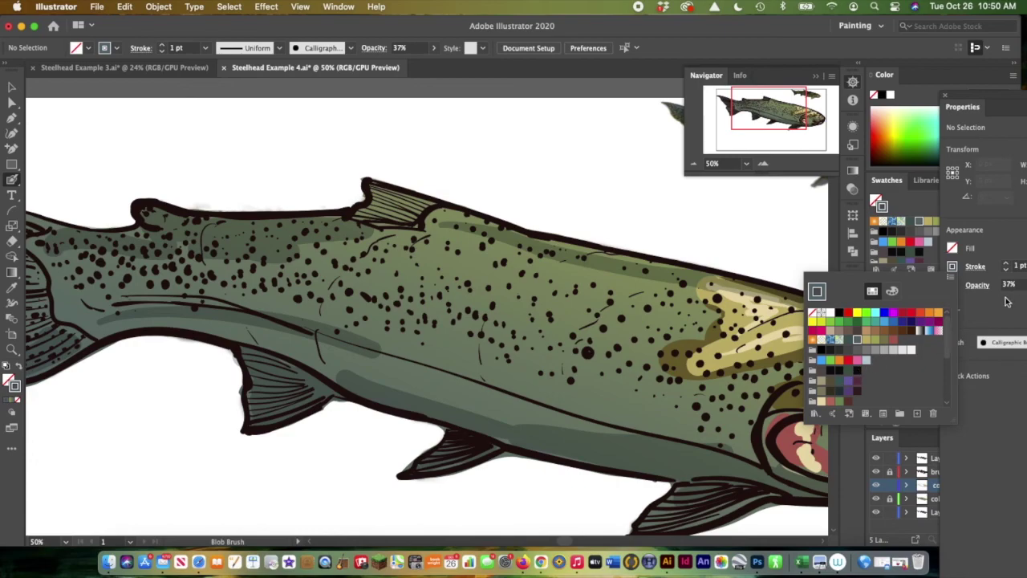
pyautogui.click(820, 403)
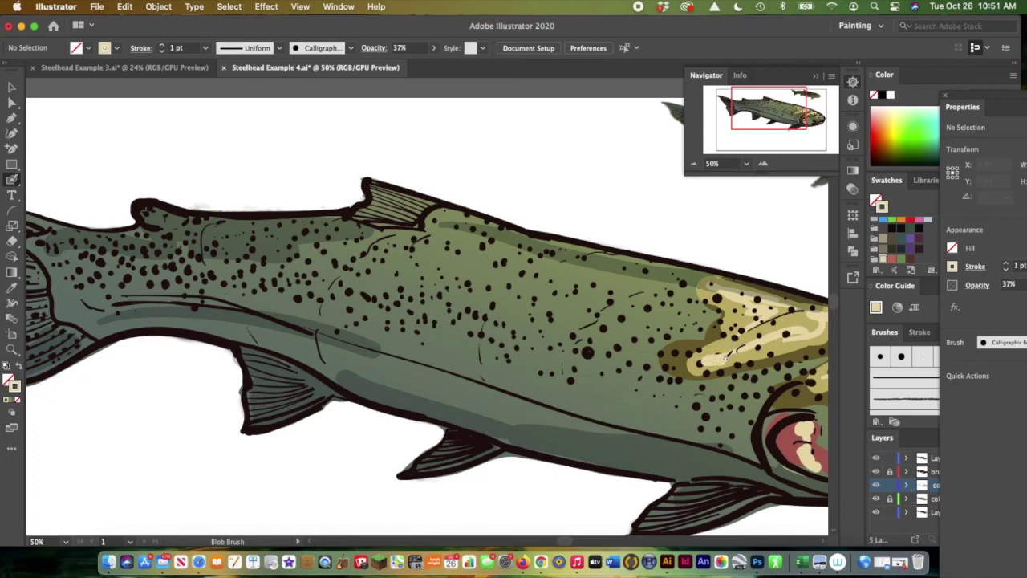
# Paint translucent cream highlights on the yellow patch behind the head, along the back to the dorsal fin and along the lower belly
pyautogui.moveTo(717, 347); pyautogui.dragTo(783, 325)
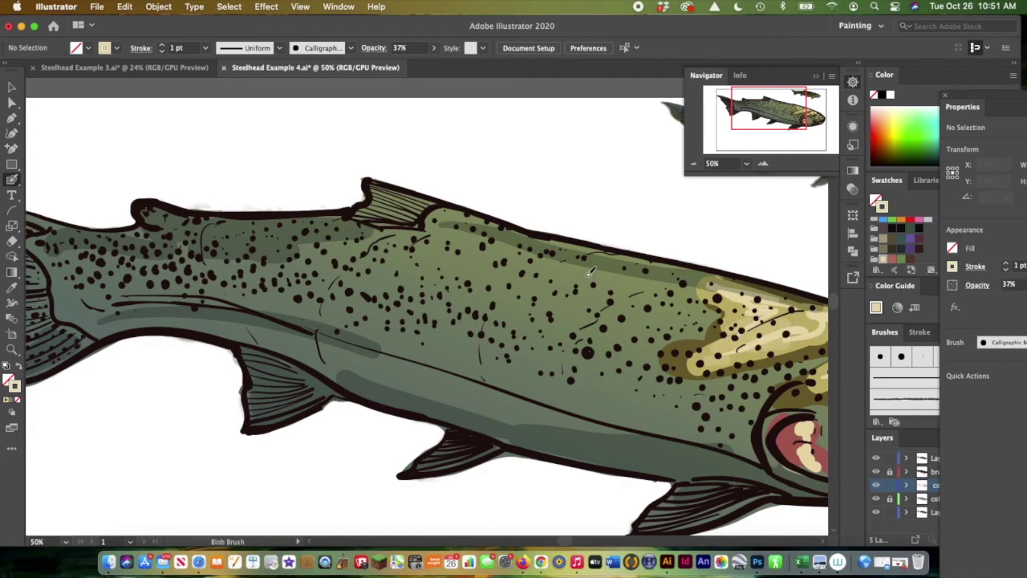
pyautogui.moveTo(712, 286)
pyautogui.mouseDown()
pyautogui.moveTo(663, 277)
pyautogui.moveTo(682, 287)
pyautogui.moveTo(657, 287)
pyautogui.mouseUp()
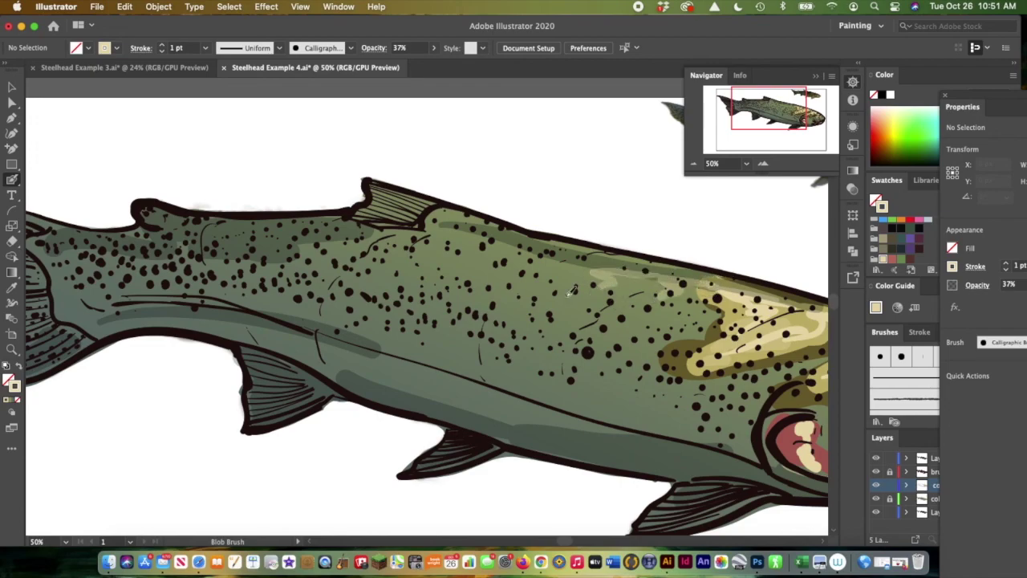
pyautogui.moveTo(598, 259); pyautogui.dragTo(451, 230)
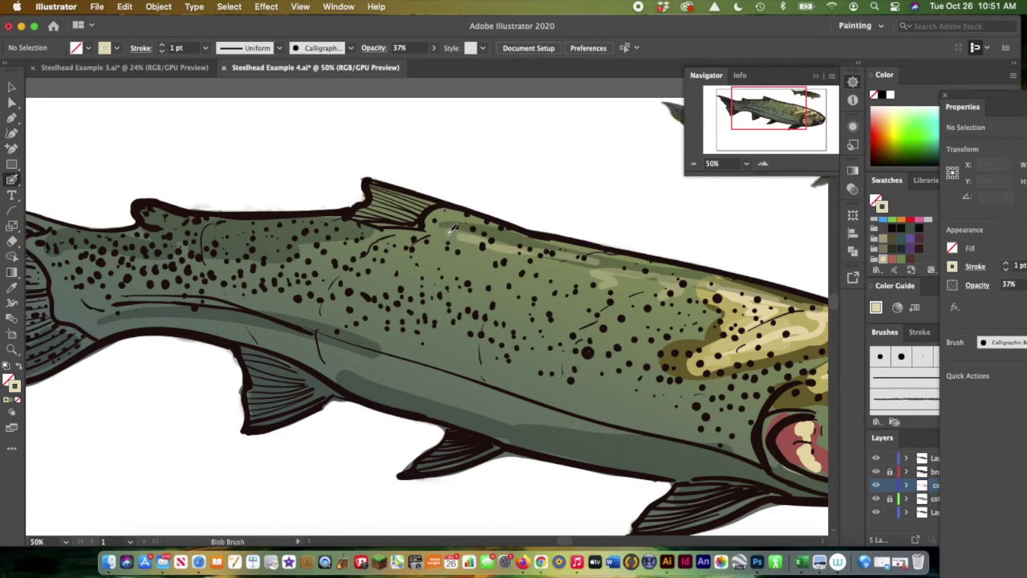
pyautogui.moveTo(454, 391)
pyautogui.mouseDown()
pyautogui.moveTo(769, 450)
pyautogui.moveTo(814, 425)
pyautogui.moveTo(802, 446)
pyautogui.moveTo(810, 458)
pyautogui.moveTo(805, 431)
pyautogui.mouseUp()
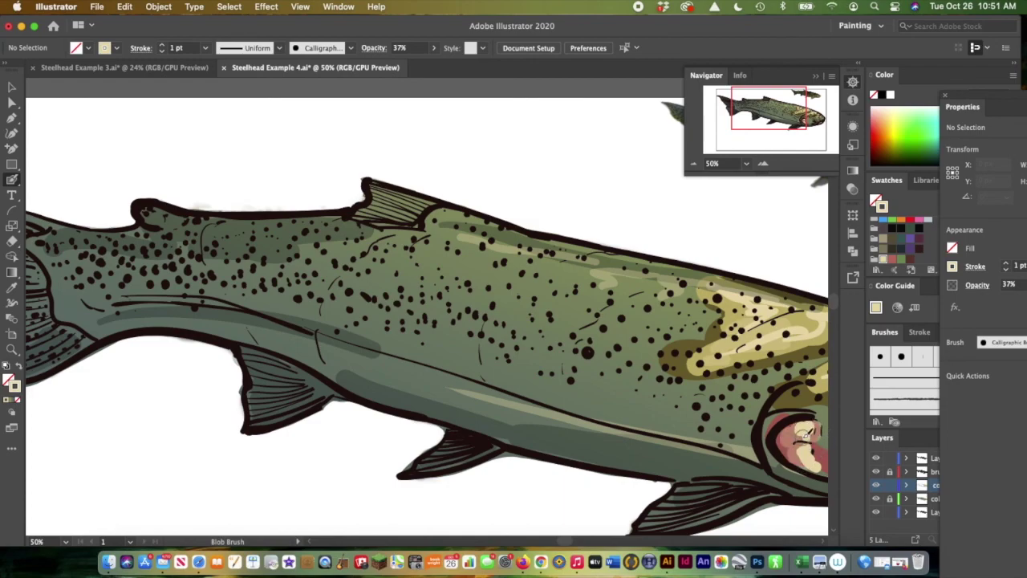
pyautogui.moveTo(445, 210)
pyautogui.mouseDown()
pyautogui.moveTo(637, 259)
pyautogui.moveTo(604, 262)
pyautogui.moveTo(563, 243)
pyautogui.mouseUp()
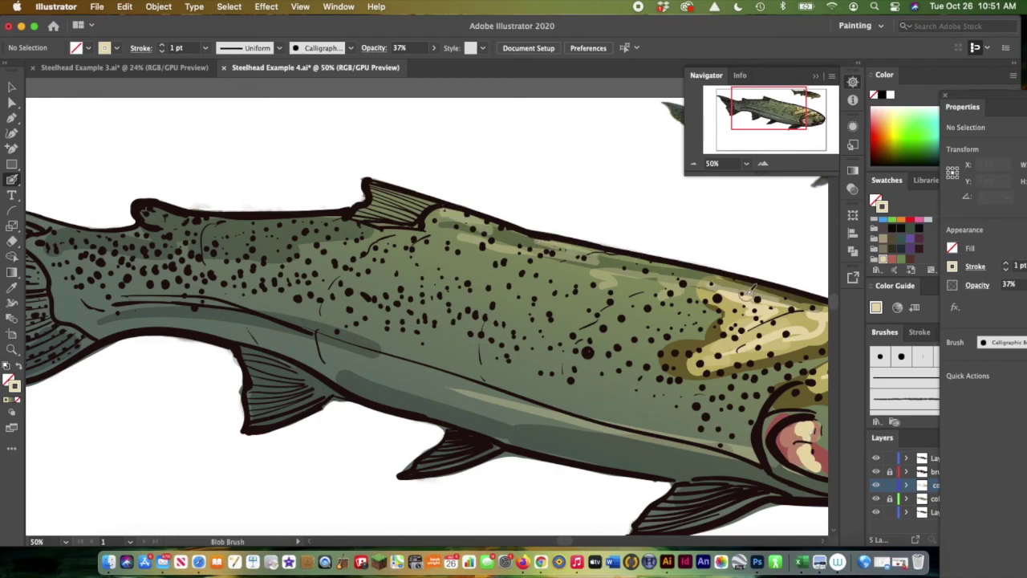
pyautogui.moveTo(751, 291)
pyautogui.mouseDown()
pyautogui.moveTo(670, 287)
pyautogui.moveTo(674, 276)
pyautogui.mouseUp()
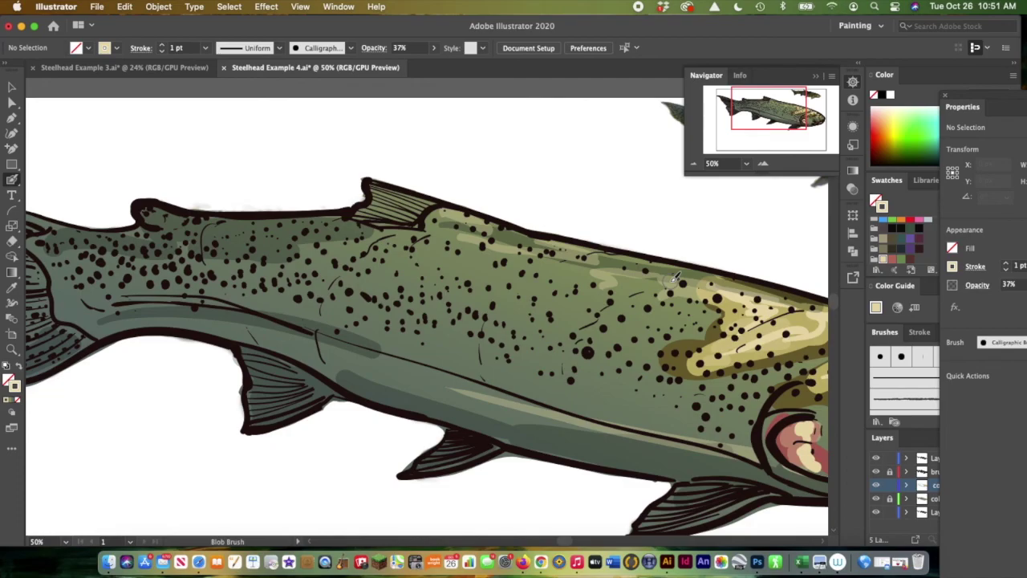
pyautogui.press('super+shift+5')
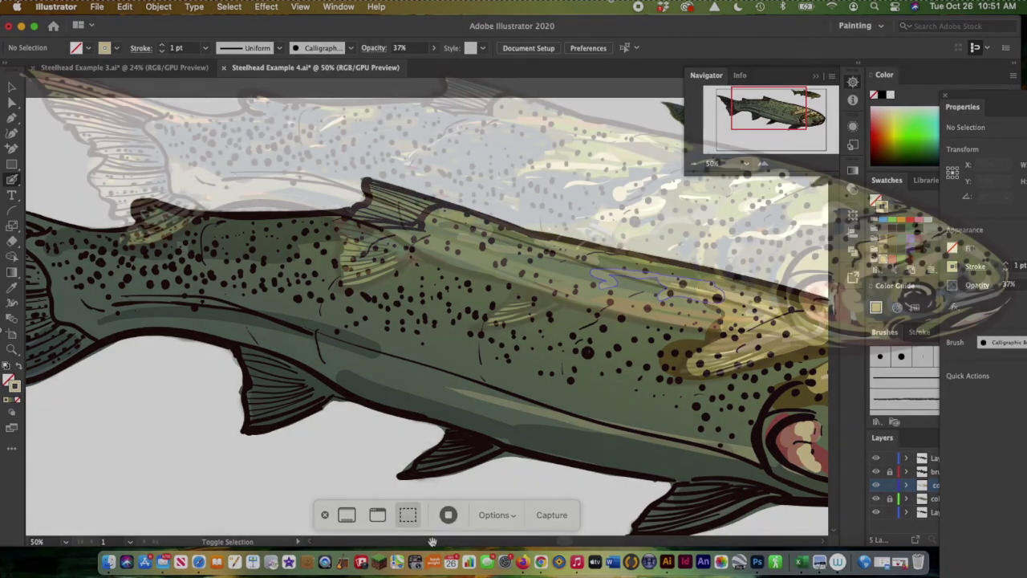